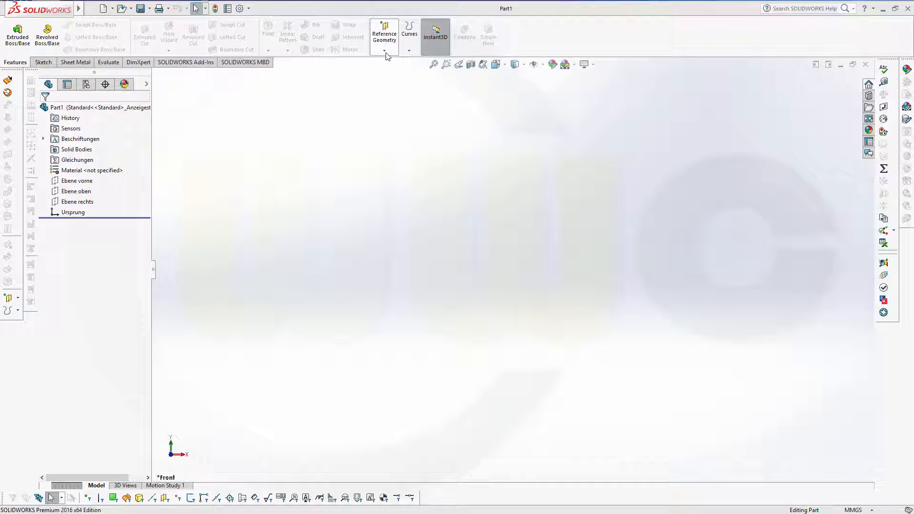
# Step: Create reference plane Plane1 parallel to Ebene vorne at a 7.50 mm offset
pyautogui.click(387, 36)
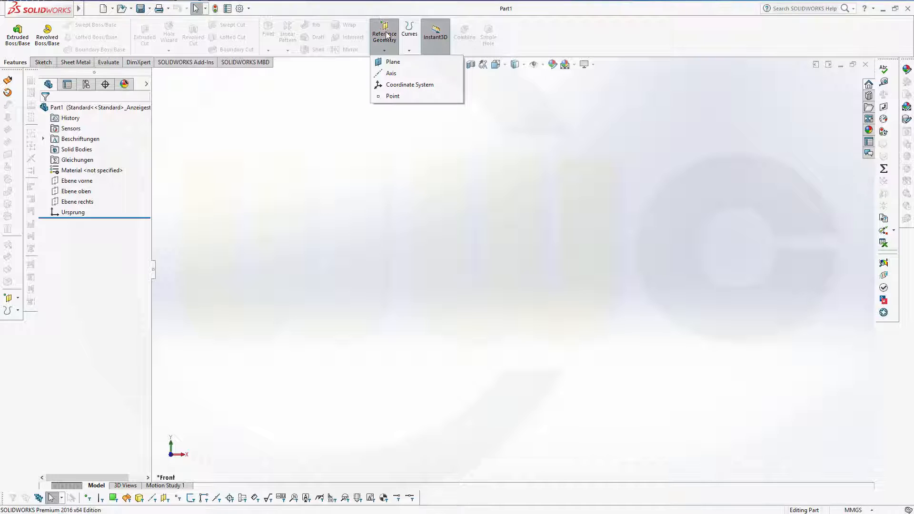
pyautogui.click(393, 65)
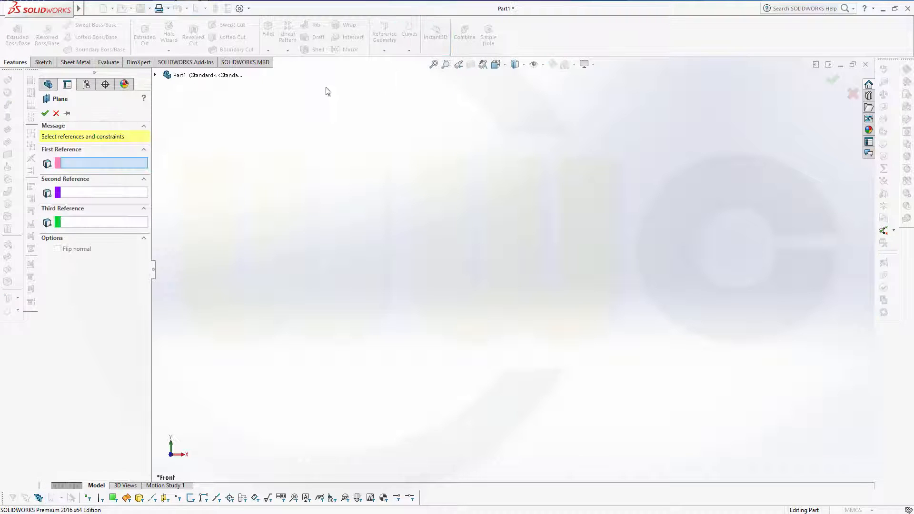
pyautogui.click(155, 75)
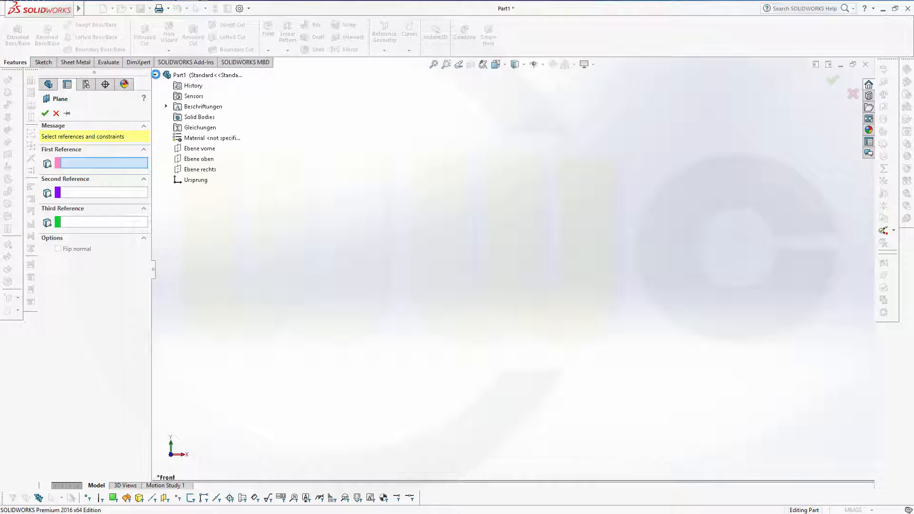
pyautogui.rightClick(208, 148)
pyautogui.click(271, 145)
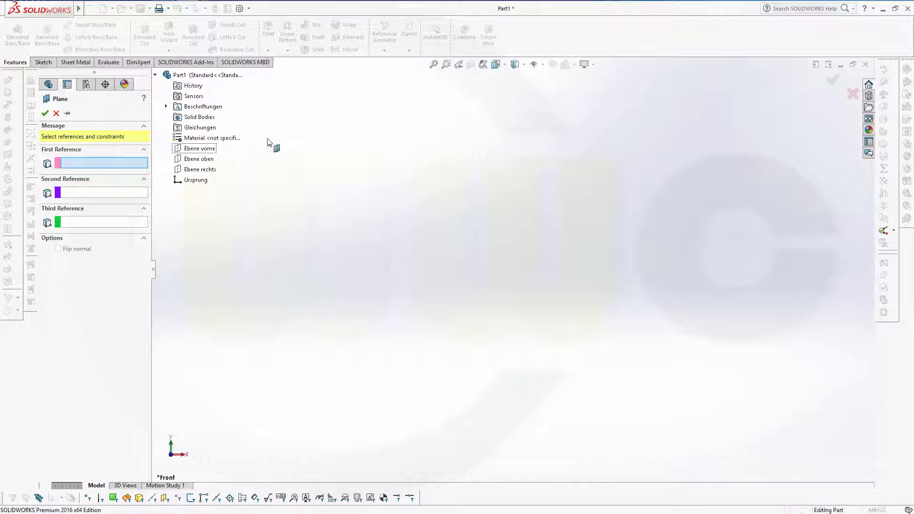
pyautogui.click(200, 148)
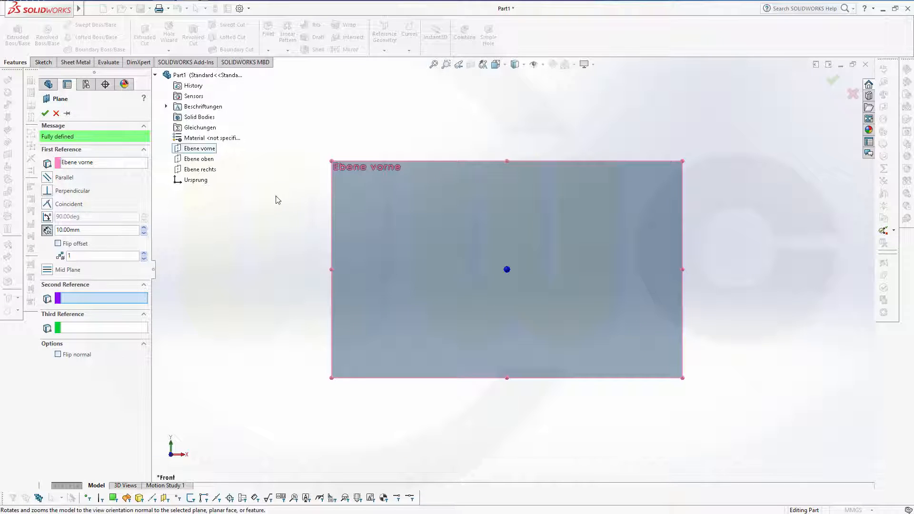
pyautogui.moveTo(278, 200); pyautogui.dragTo(219, 218, button='middle')
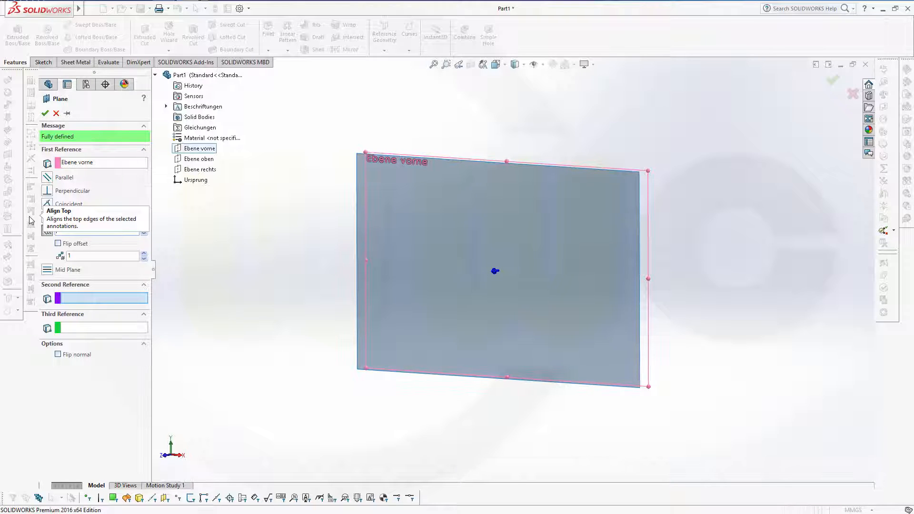
pyautogui.click(45, 114)
pyautogui.moveTo(268, 232); pyautogui.dragTo(257, 233, button='middle')
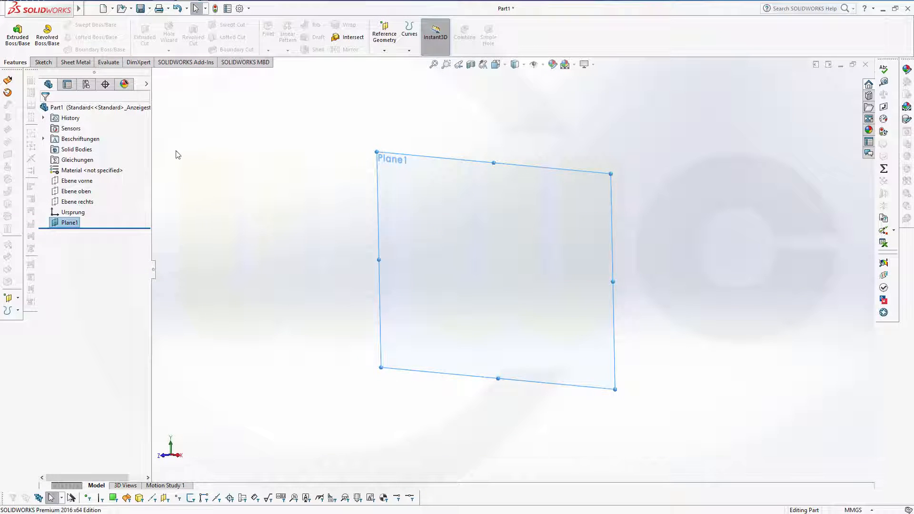
# Step: Select Ebene vorne and orbit the view to compare it with Plane1
pyautogui.click(89, 182)
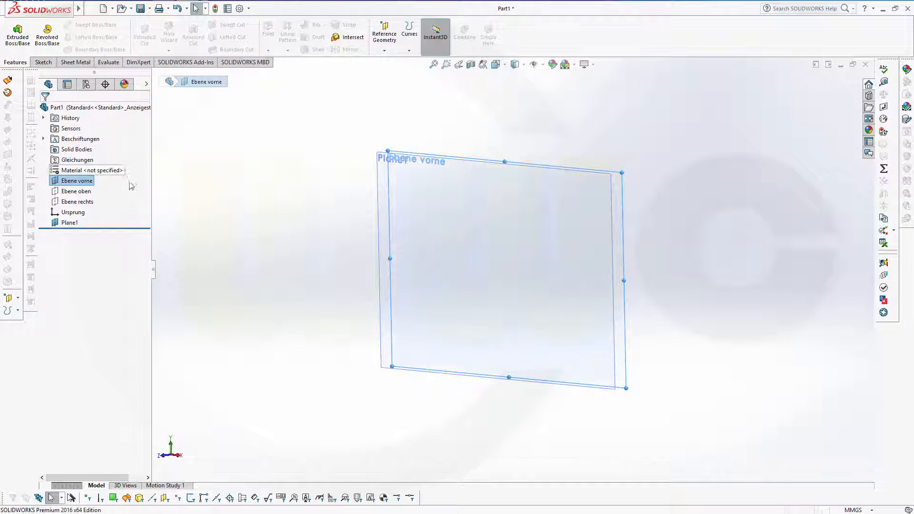
pyautogui.moveTo(306, 252); pyautogui.dragTo(292, 261, button='middle')
pyautogui.click(294, 260)
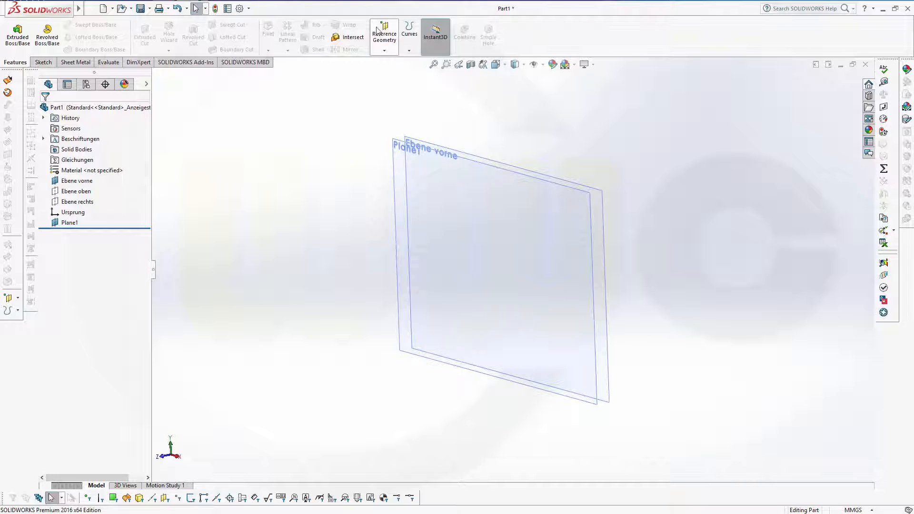
# Step: Create Plane2 offset 19.5 mm from Ebene vorne
pyautogui.click(389, 39)
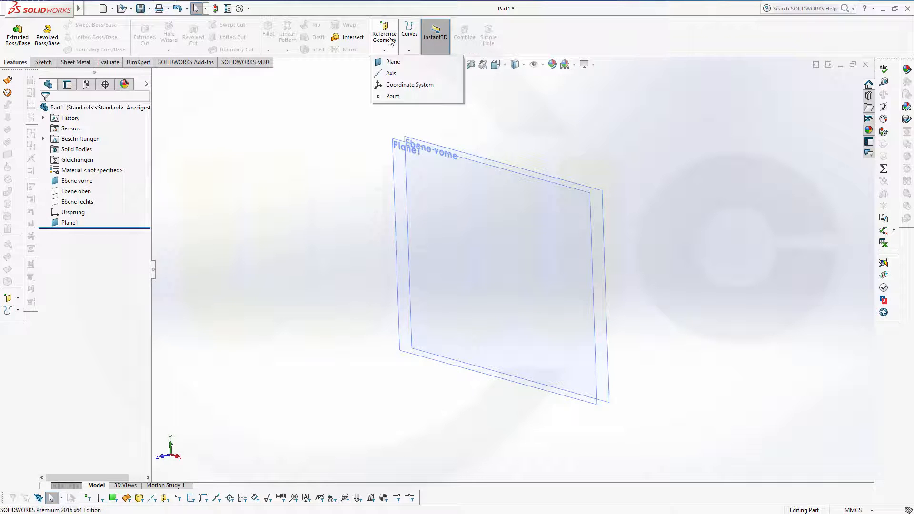
pyautogui.click(393, 62)
pyautogui.click(465, 157)
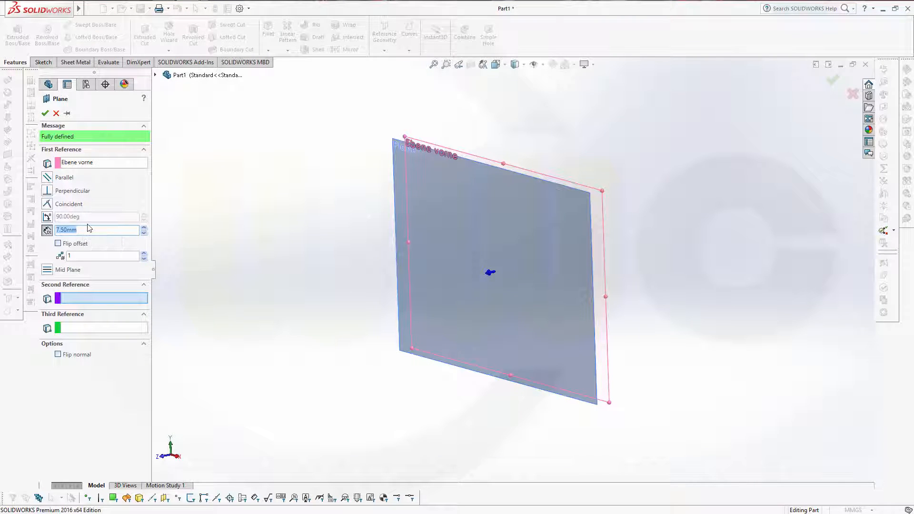
pyautogui.write('19.5')
pyautogui.press('Return')
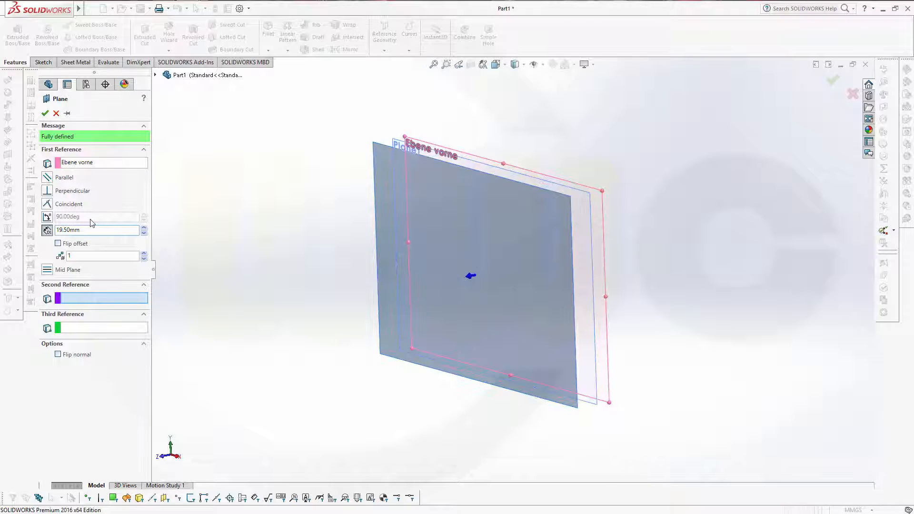
pyautogui.click(45, 113)
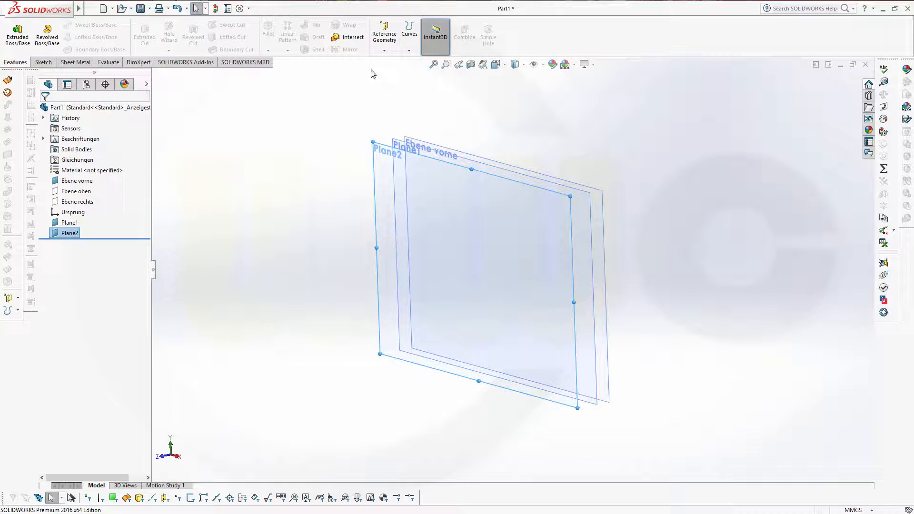
pyautogui.click(386, 32)
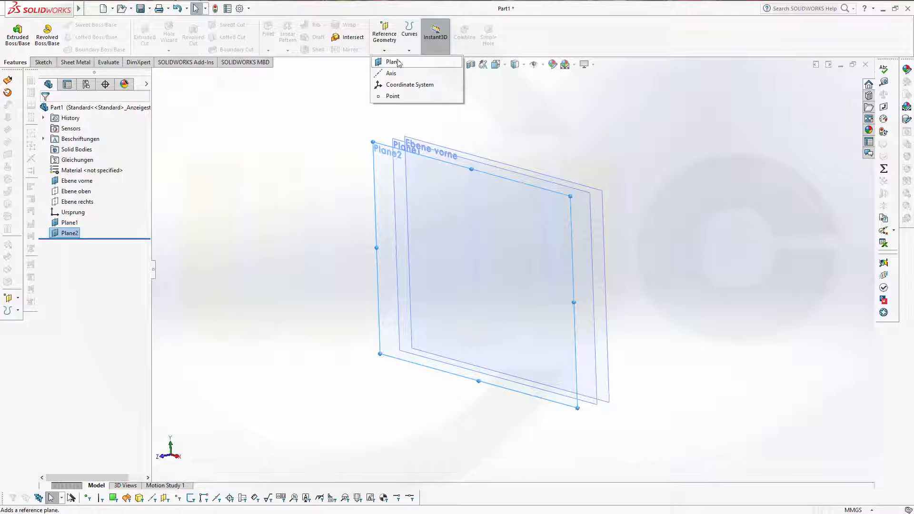
# Step: Create Plane3 at 127 mm from Ebene vorne, first clearing the wrongly picked references
pyautogui.click(386, 61)
pyautogui.click(510, 164)
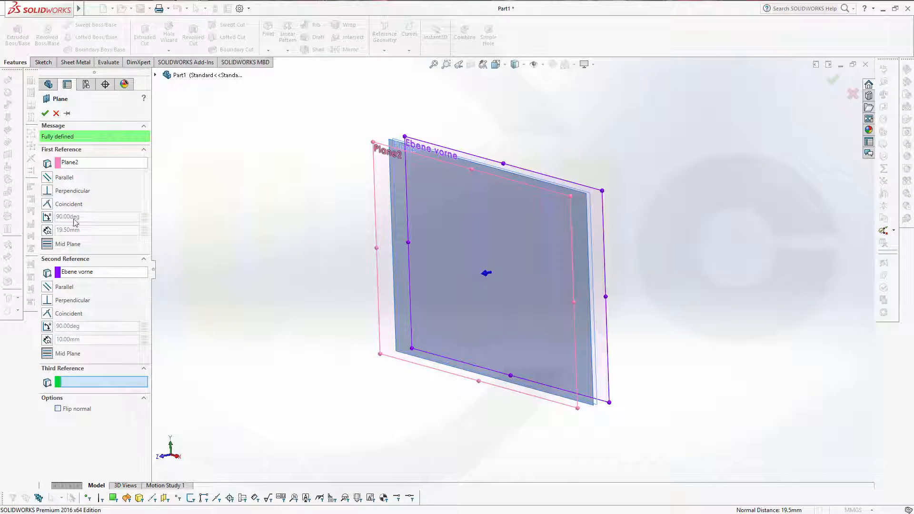
pyautogui.click(107, 163)
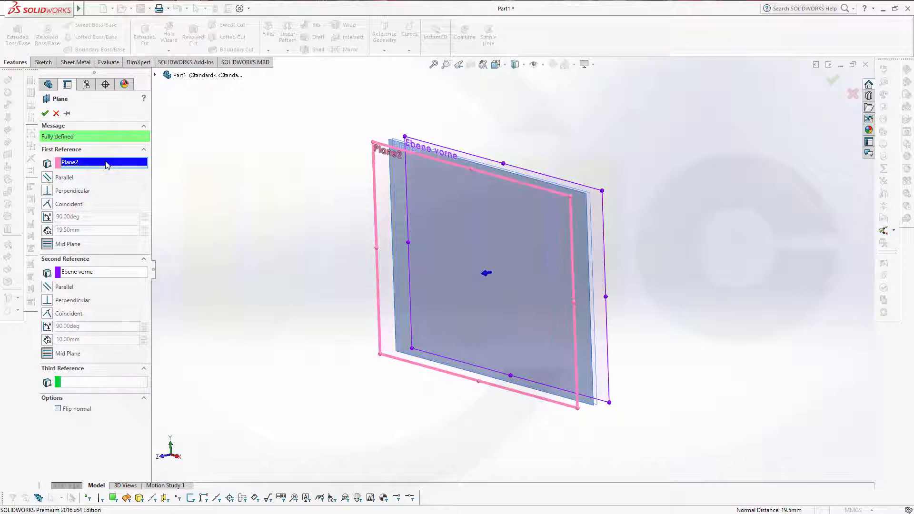
pyautogui.click(110, 272)
pyautogui.rightClick(103, 274)
pyautogui.click(126, 278)
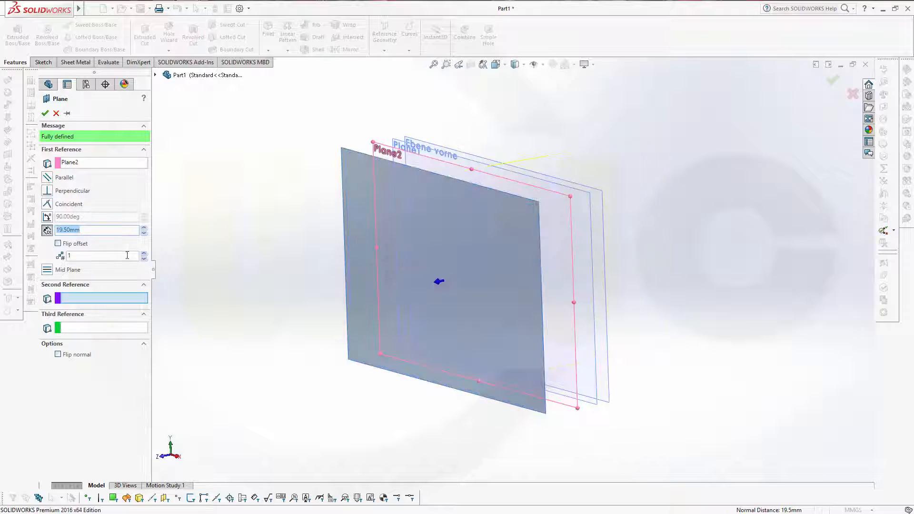
pyautogui.click(94, 165)
pyautogui.rightClick(95, 166)
pyautogui.click(109, 176)
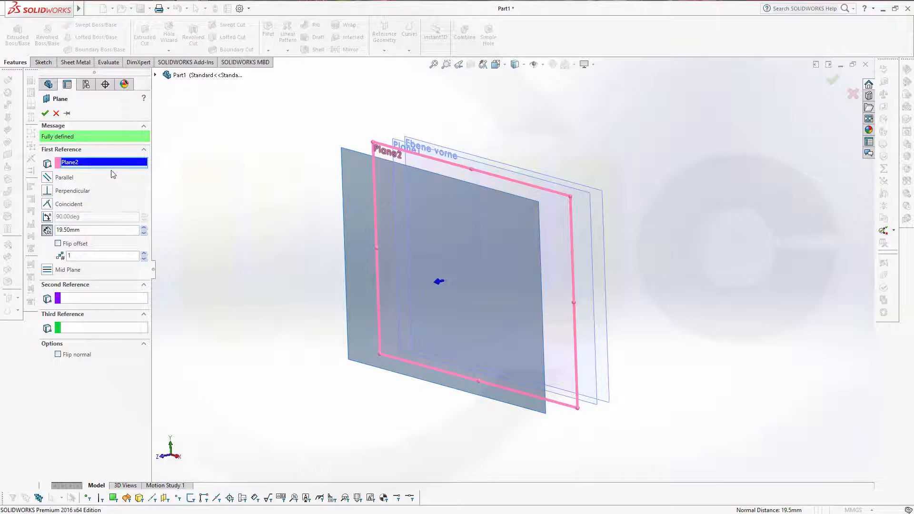
pyautogui.click(457, 153)
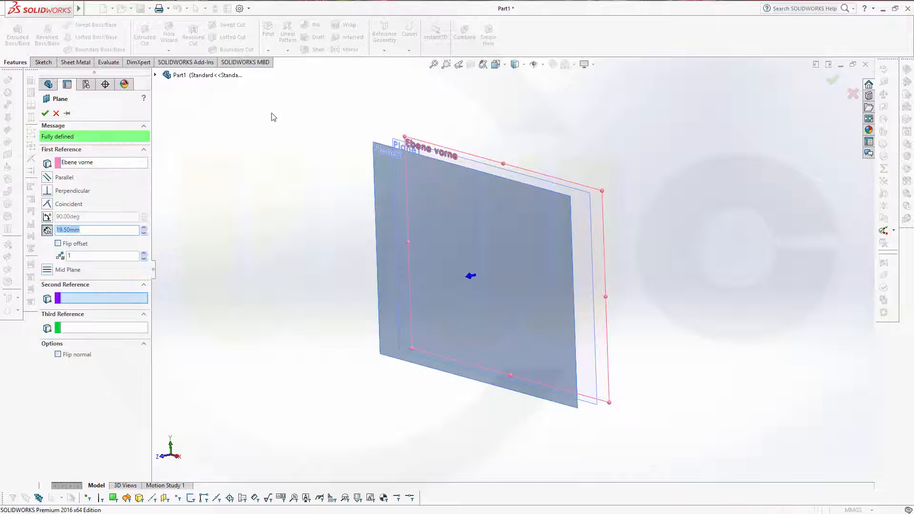
pyautogui.write('127')
pyautogui.click(46, 112)
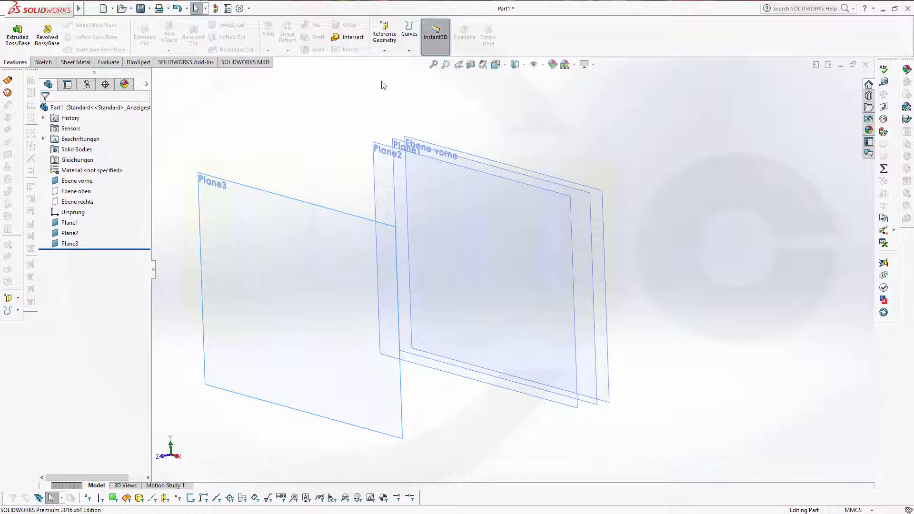
# Step: Create Plane4 offset 147 mm from Ebene vorne
pyautogui.click(384, 32)
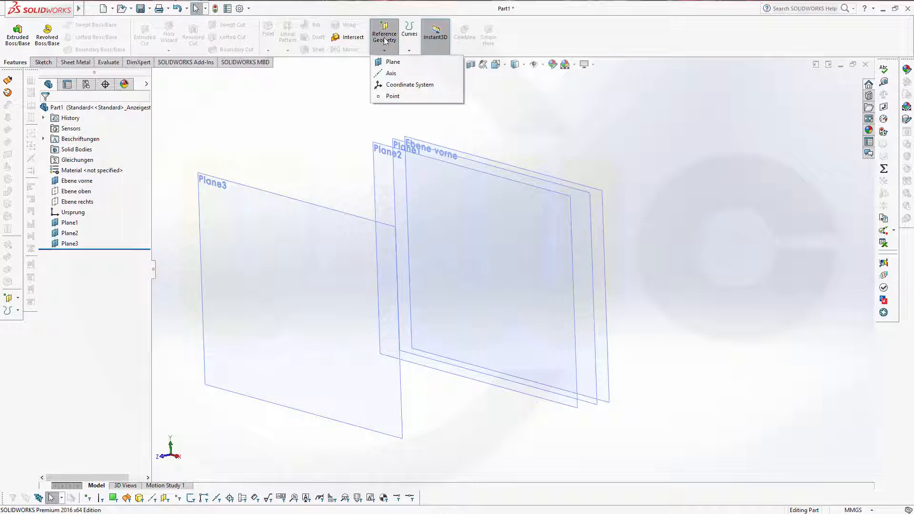
pyautogui.click(391, 62)
pyautogui.click(482, 159)
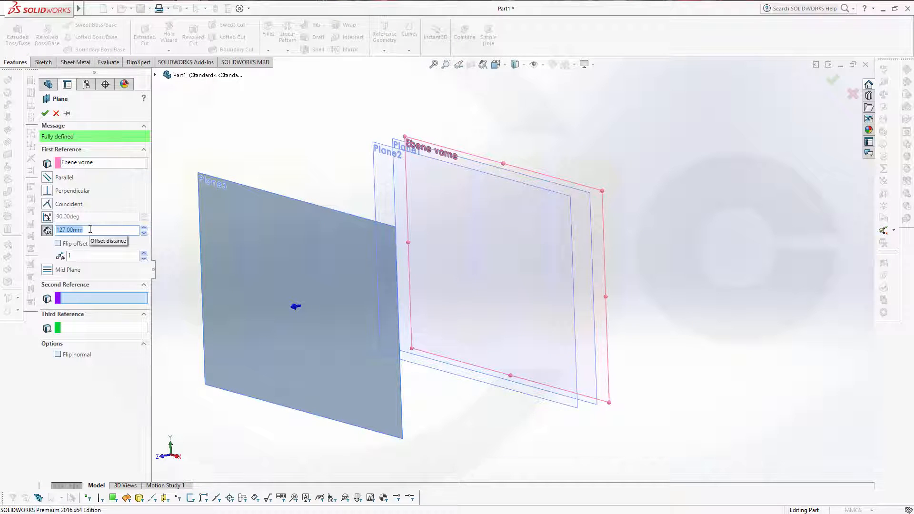
pyautogui.write('147')
pyautogui.press('Return')
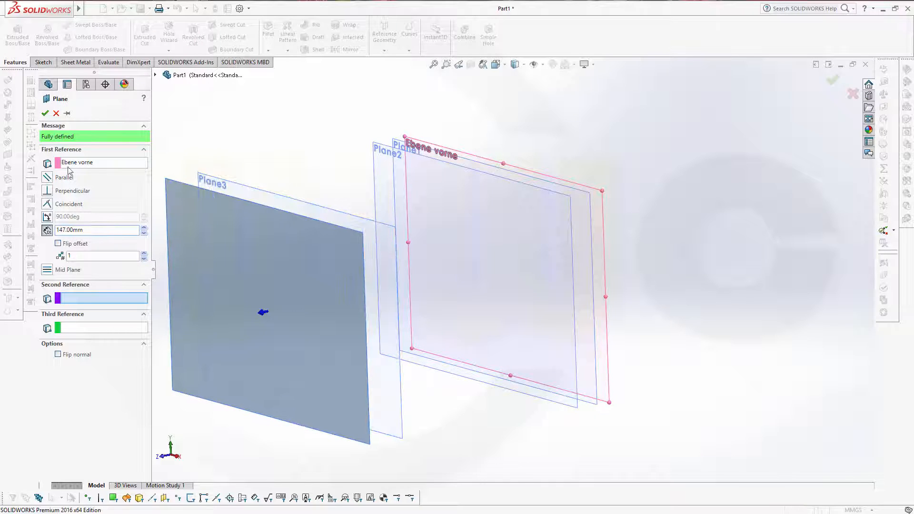
pyautogui.click(45, 113)
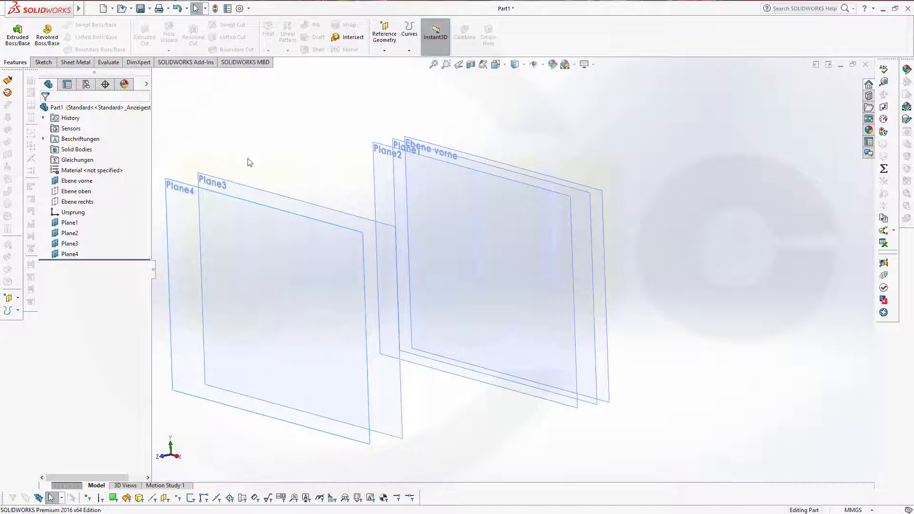
pyautogui.moveTo(279, 172)
pyautogui.mouseDown(button='middle')
pyautogui.moveTo(288, 161)
pyautogui.moveTo(286, 169)
pyautogui.mouseUp(button='middle')
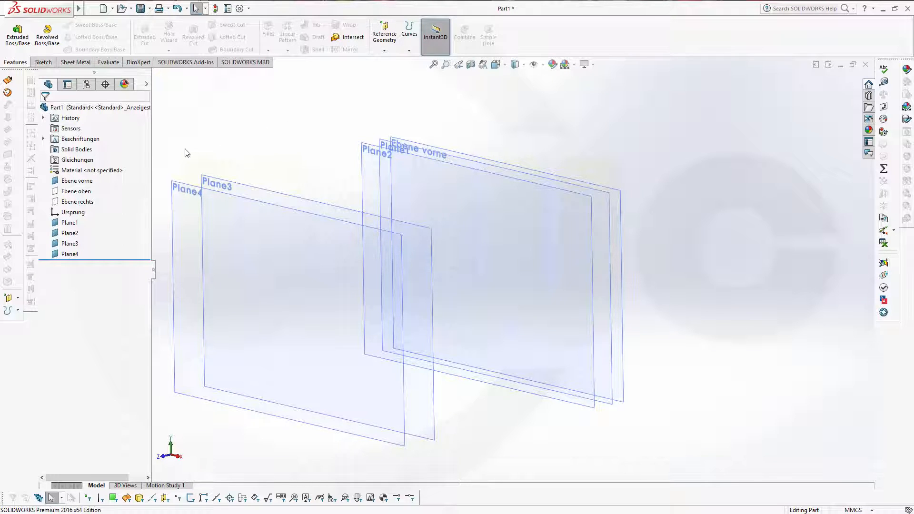
# Step: Start a sketch on Plane1 and draw a center rectangle from the origin
pyautogui.click(74, 224)
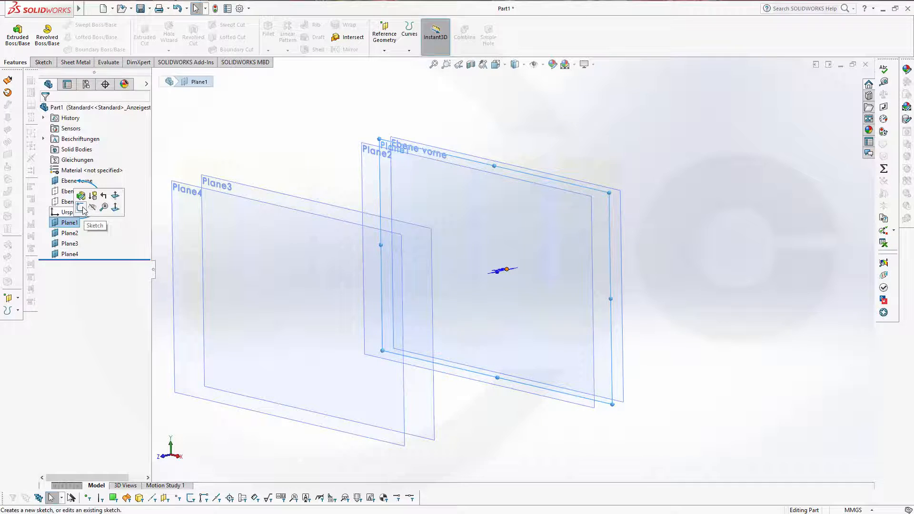
pyautogui.click(81, 208)
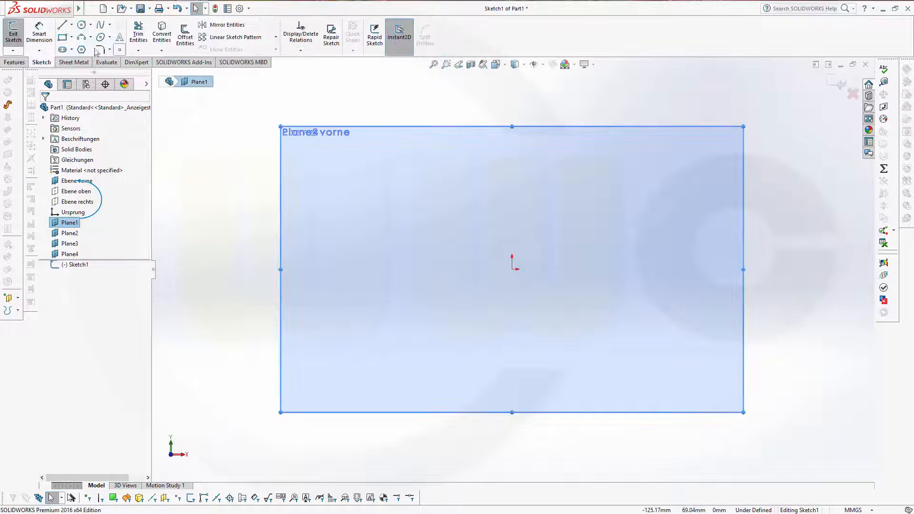
pyautogui.click(72, 38)
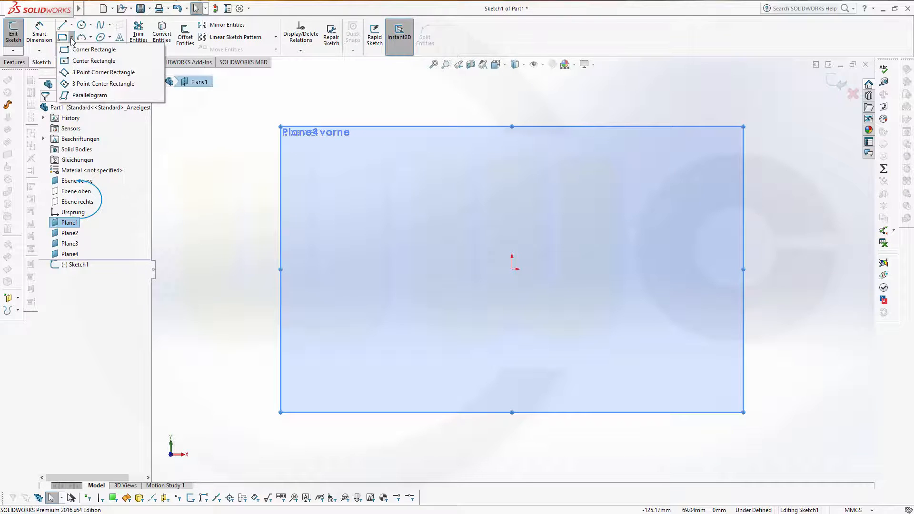
pyautogui.click(81, 60)
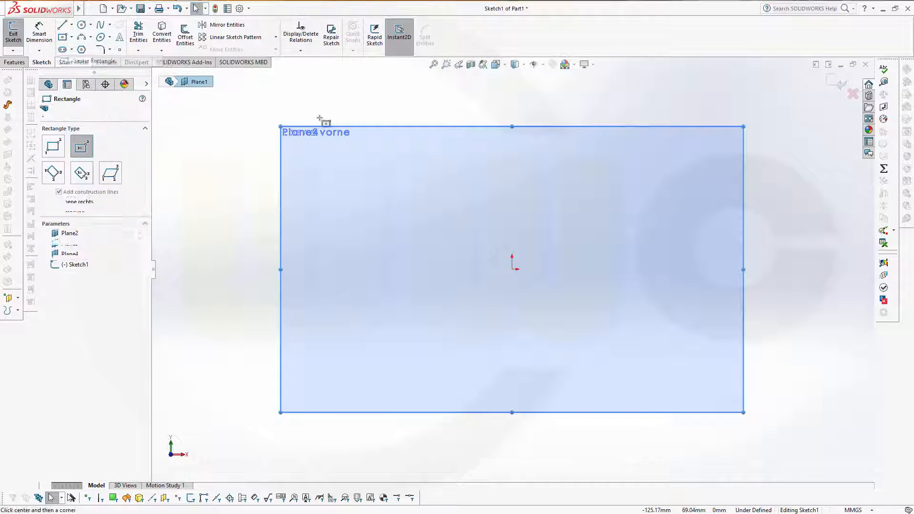
pyautogui.click(512, 268)
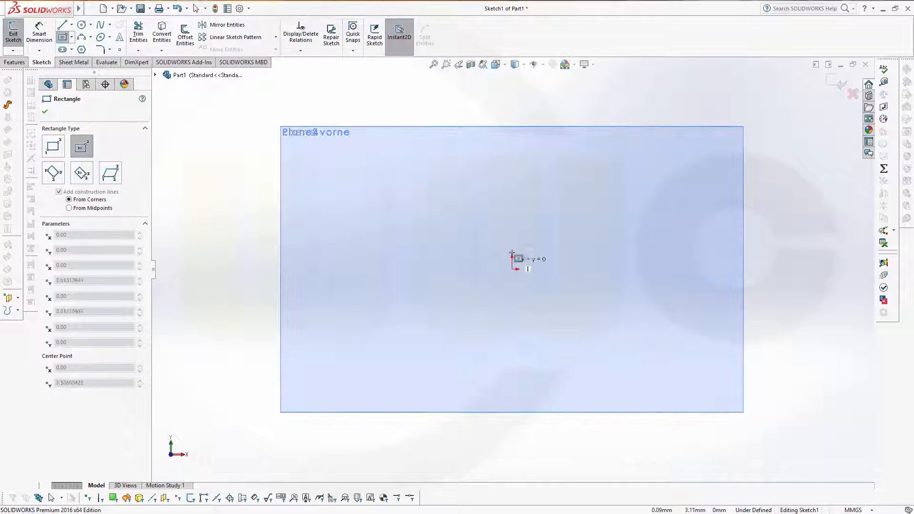
pyautogui.click(538, 230)
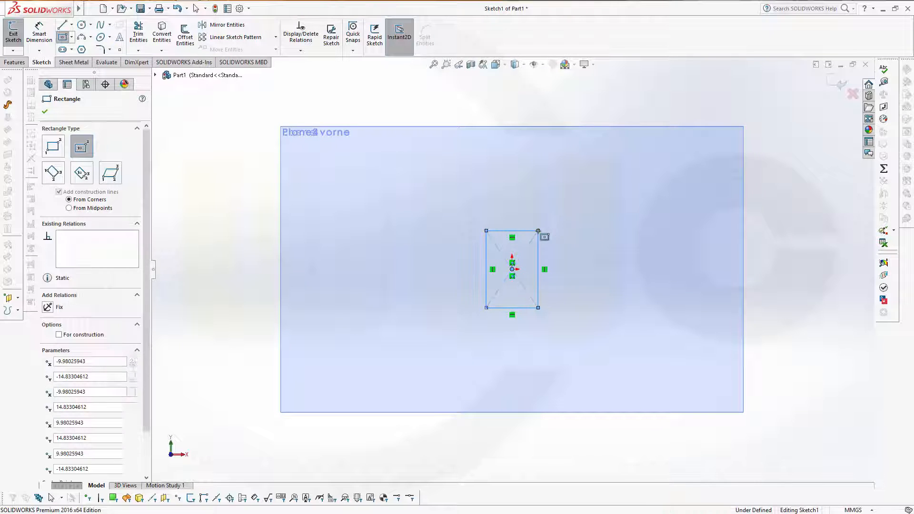
pyautogui.press('Escape')
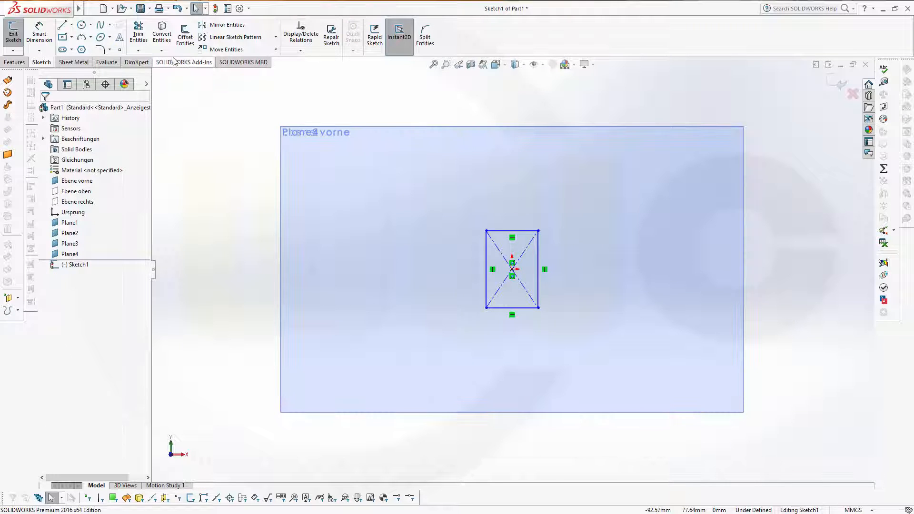
# Step: Dimension the rectangle 13.1 mm wide and 20 mm tall, then exit Sketch1
pyautogui.click(39, 34)
pyautogui.click(486, 260)
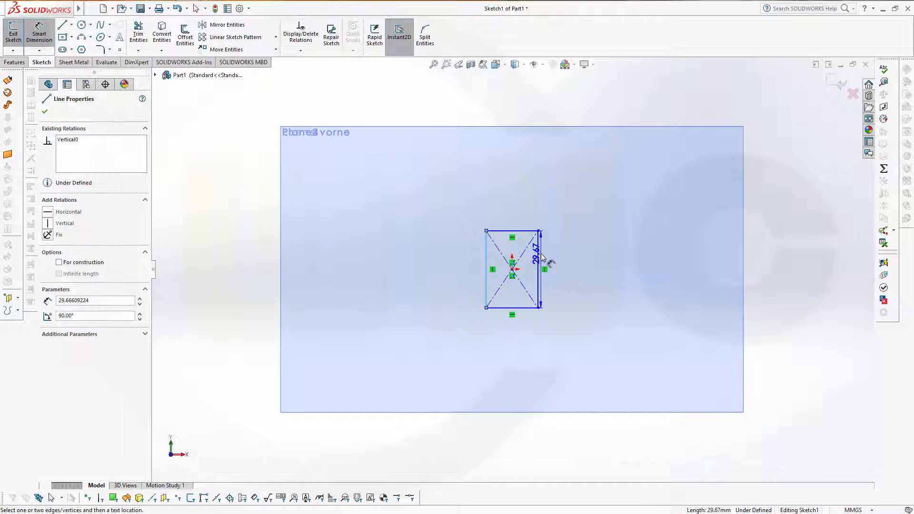
pyautogui.click(538, 257)
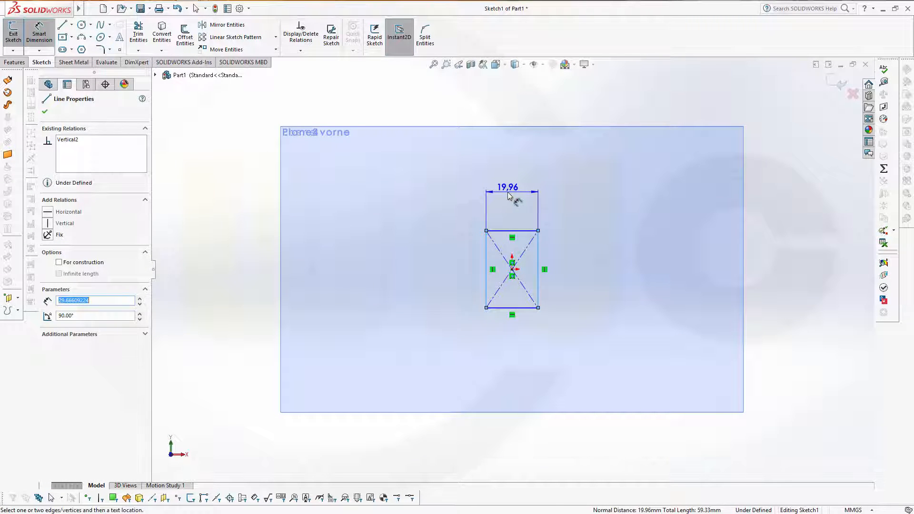
pyautogui.click(509, 195)
pyautogui.write('13,1')
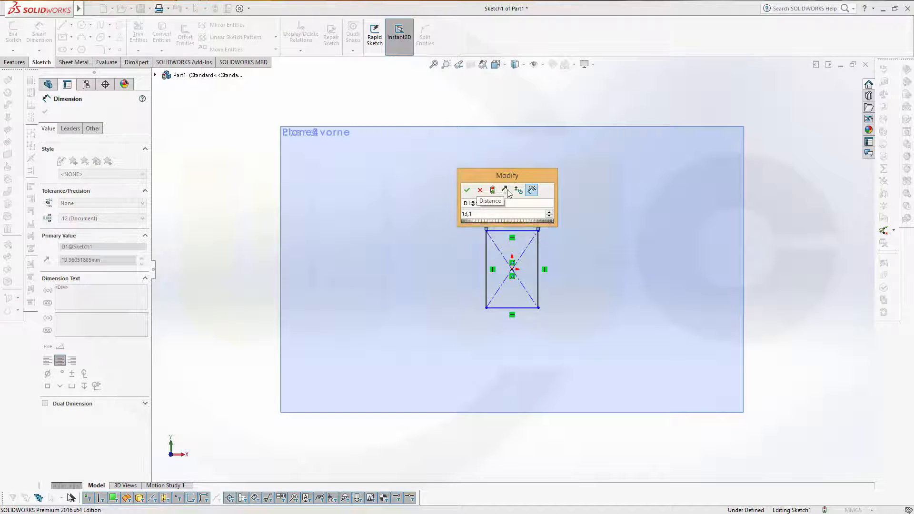
pyautogui.press('Return')
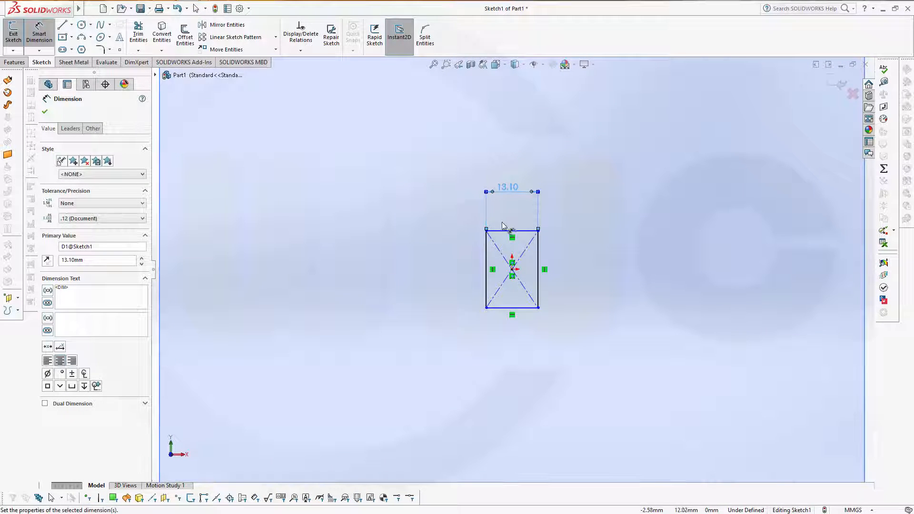
pyautogui.click(505, 242)
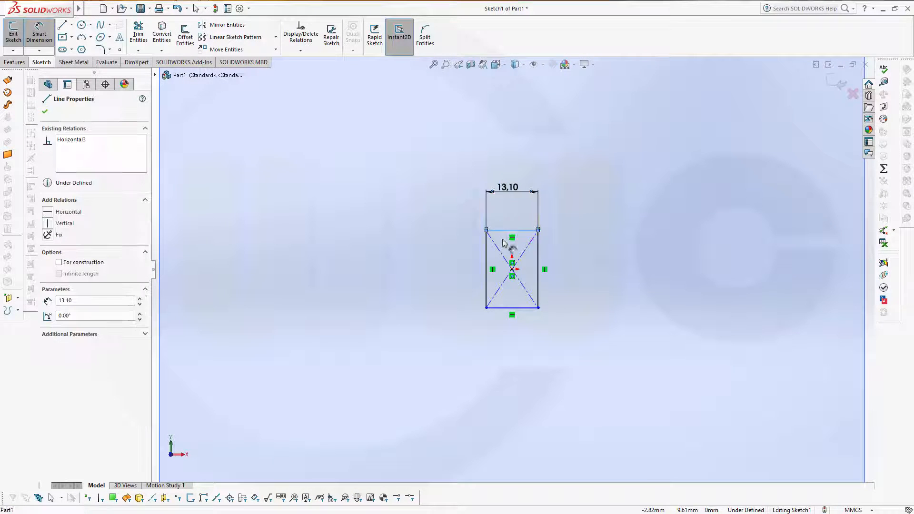
pyautogui.click(511, 308)
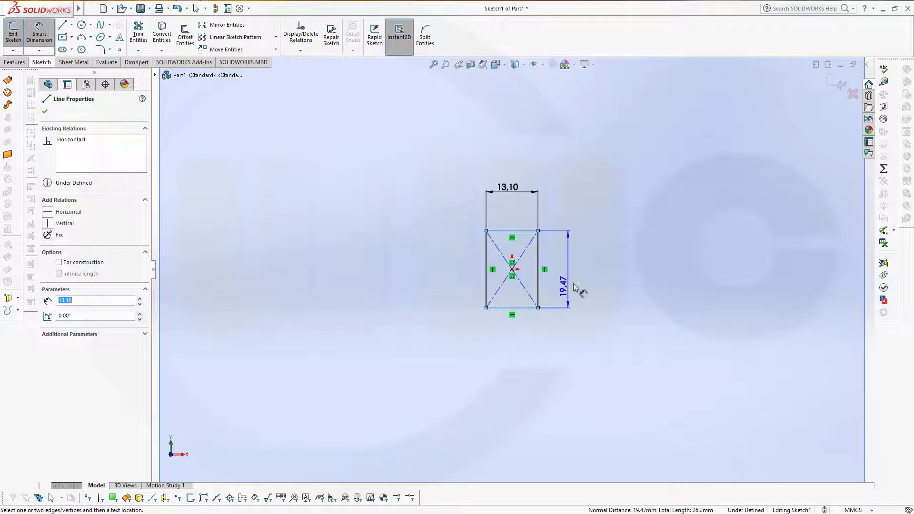
pyautogui.click(576, 281)
pyautogui.write('20')
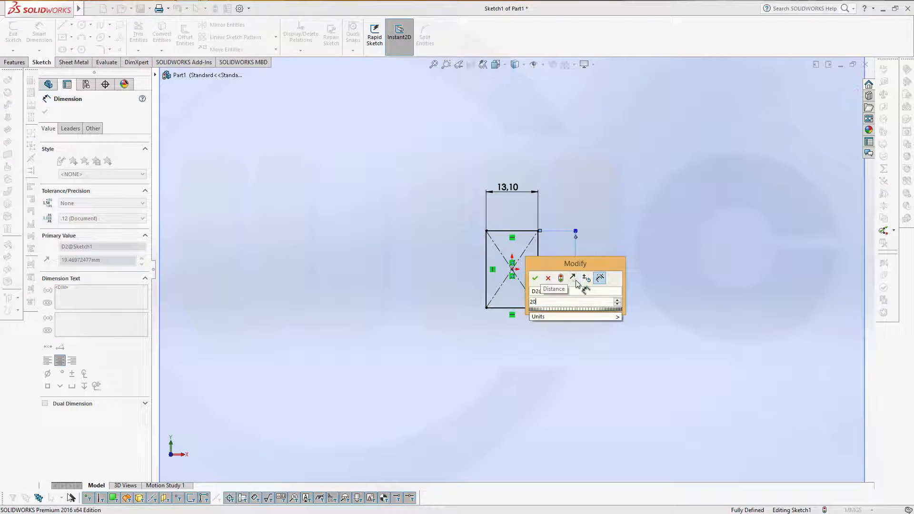
pyautogui.press('Return')
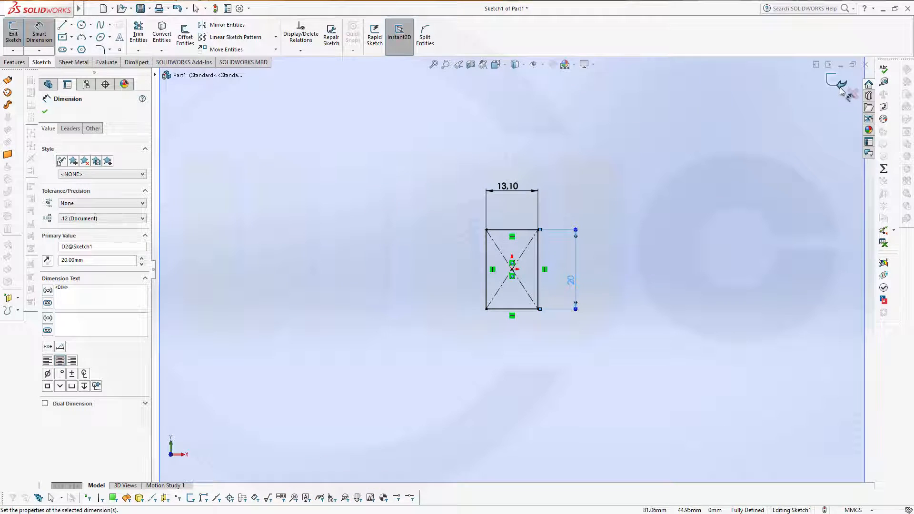
pyautogui.click(841, 86)
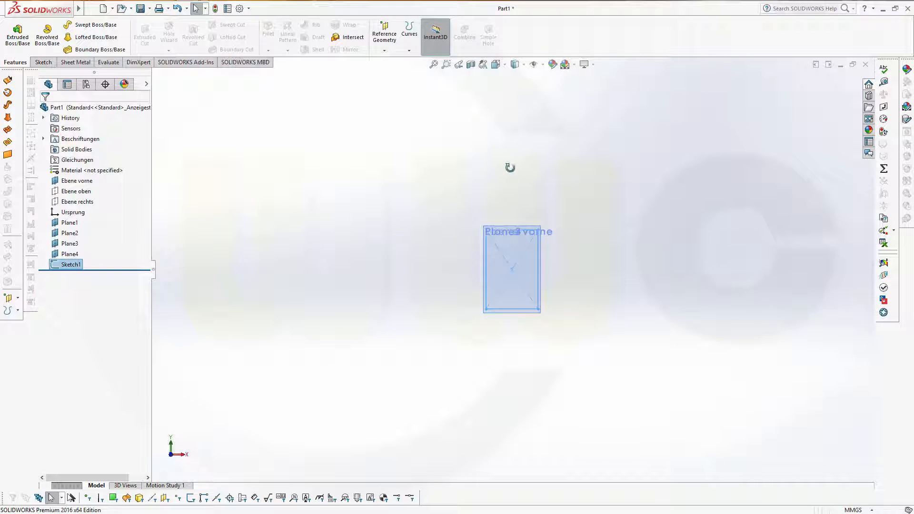
# Step: Start Sketch2 on Plane2 and turn the view normal to it with Ctrl+8
pyautogui.moveTo(507, 167); pyautogui.dragTo(493, 186, button='middle')
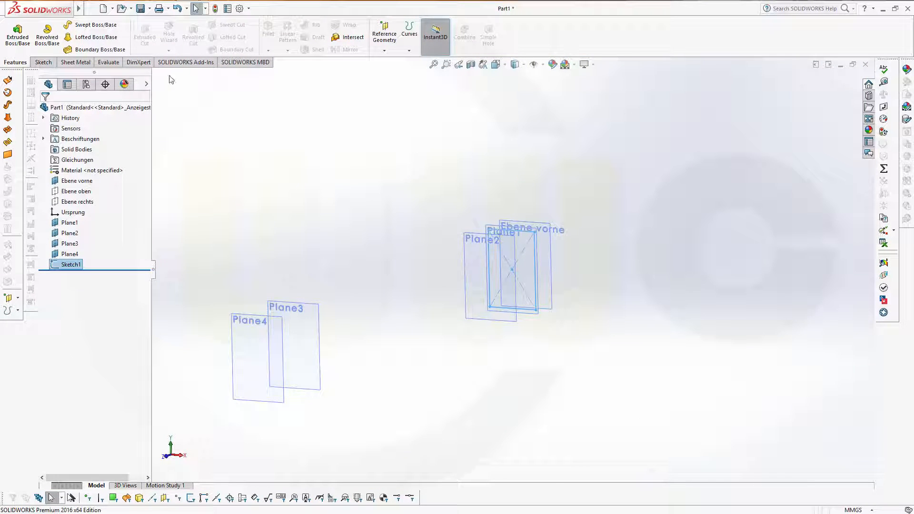
pyautogui.click(79, 238)
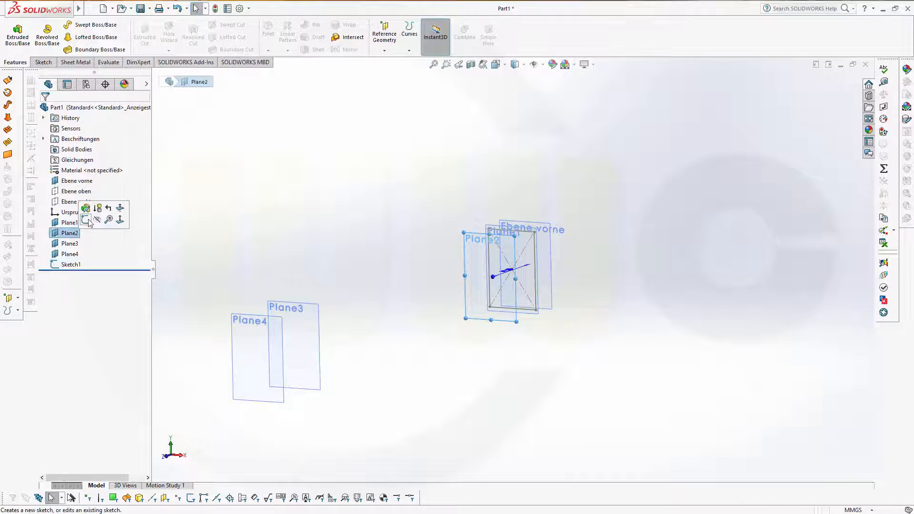
pyautogui.click(88, 220)
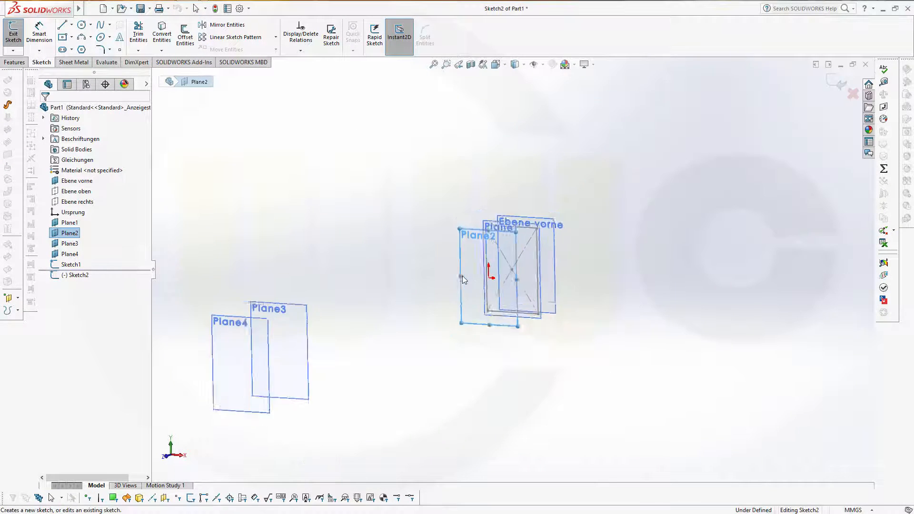
pyautogui.hotkey('ctrl', '8')
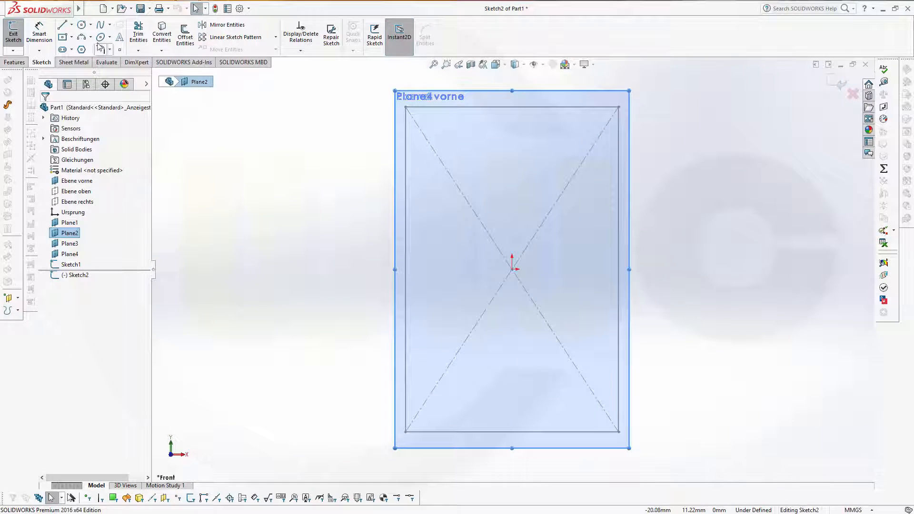
# Step: Draw a diagonal midpoint line centred on the origin and dimension it to 24 mm
pyautogui.click(71, 25)
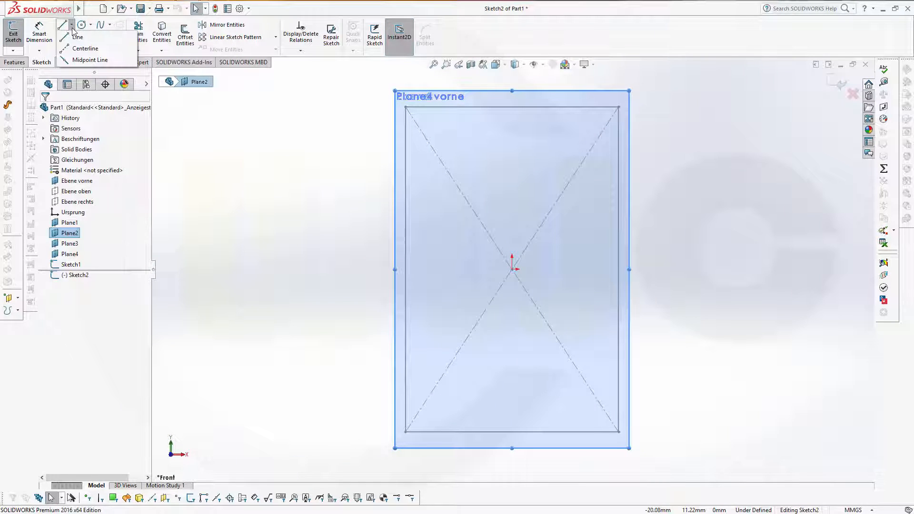
pyautogui.click(86, 60)
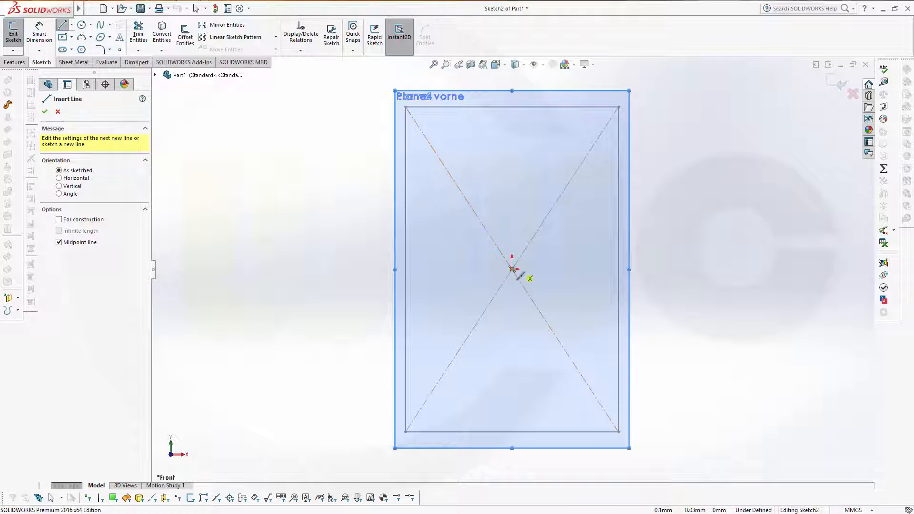
pyautogui.click(512, 269)
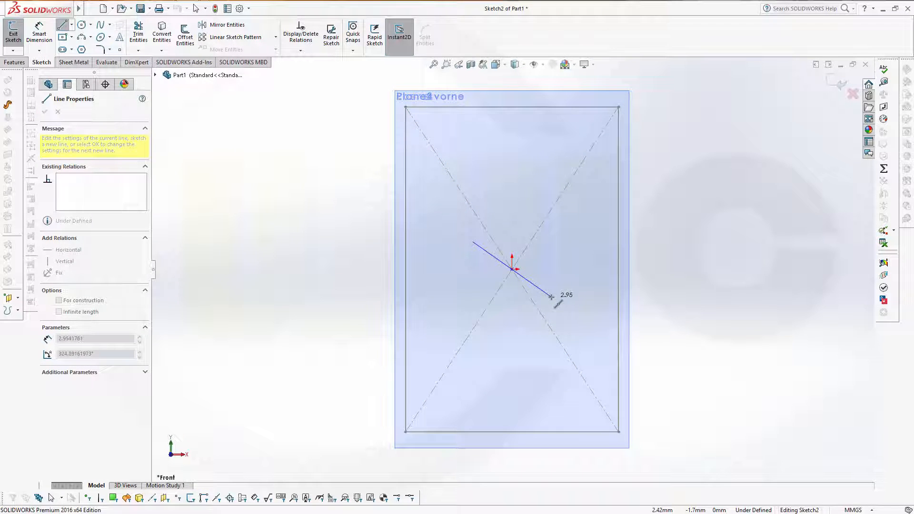
pyautogui.click(551, 296)
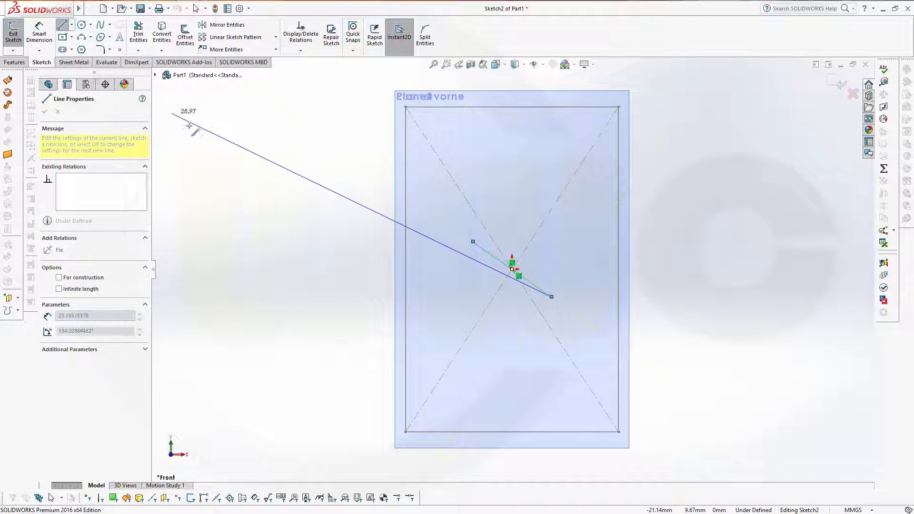
pyautogui.press('Escape')
pyautogui.click(40, 35)
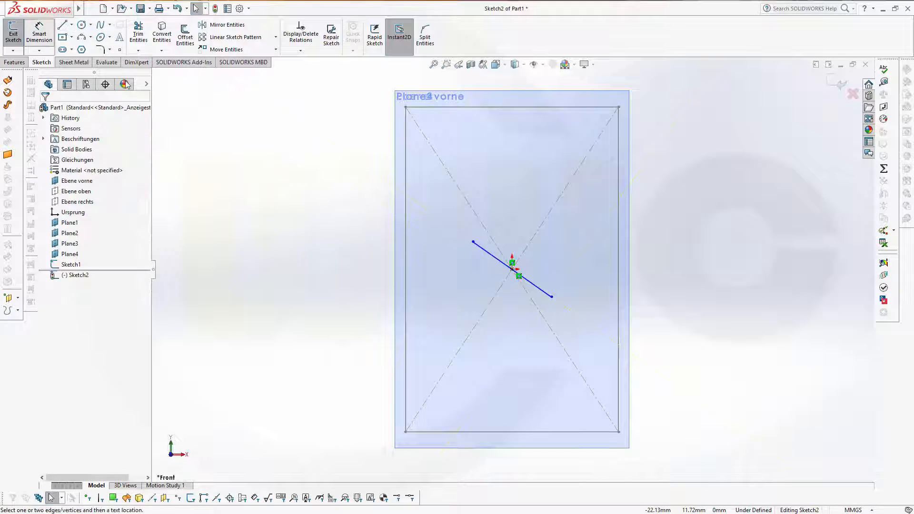
pyautogui.click(488, 254)
pyautogui.click(514, 247)
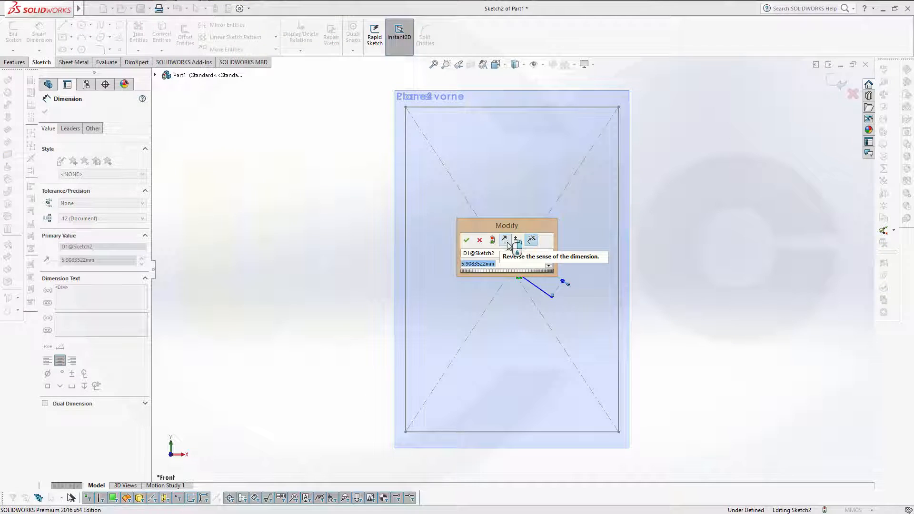
pyautogui.write('24')
pyautogui.press('Return')
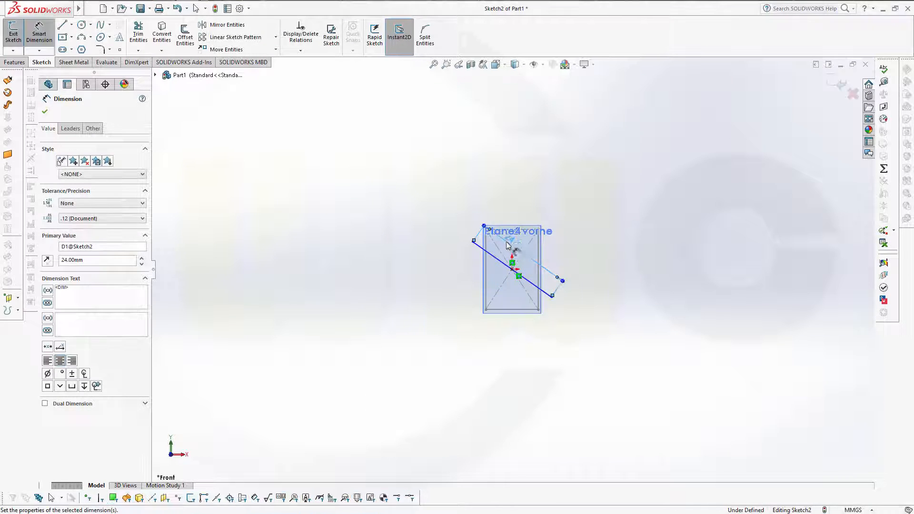
# Step: Convert the diagonal line to construction geometry
pyautogui.scroll(5, 519, 240)
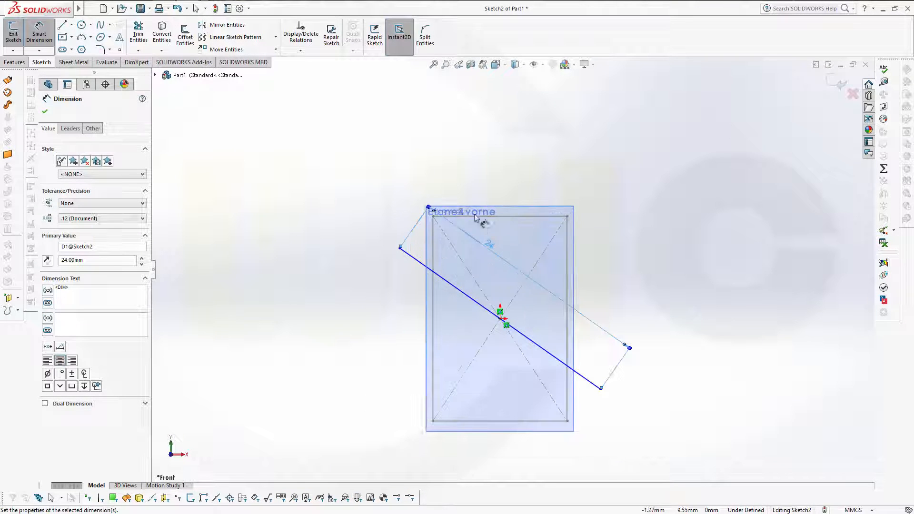
pyautogui.press('Escape')
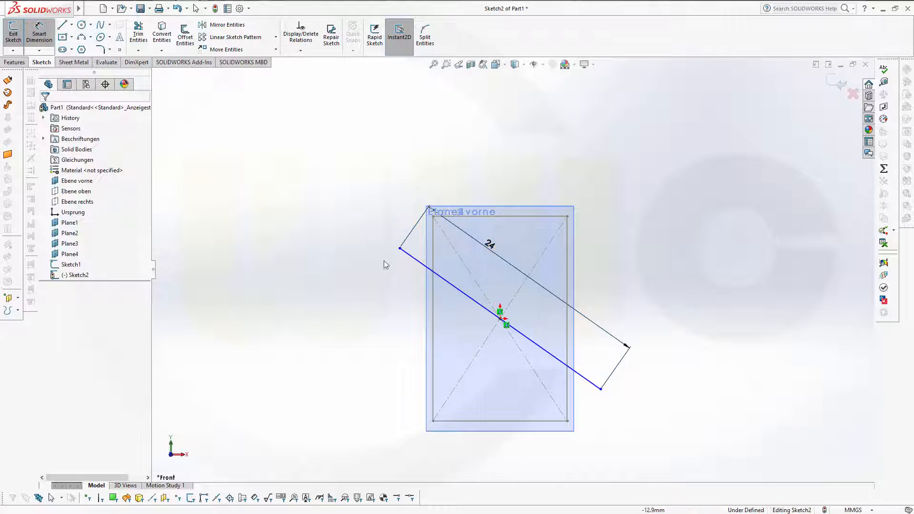
pyautogui.click(422, 267)
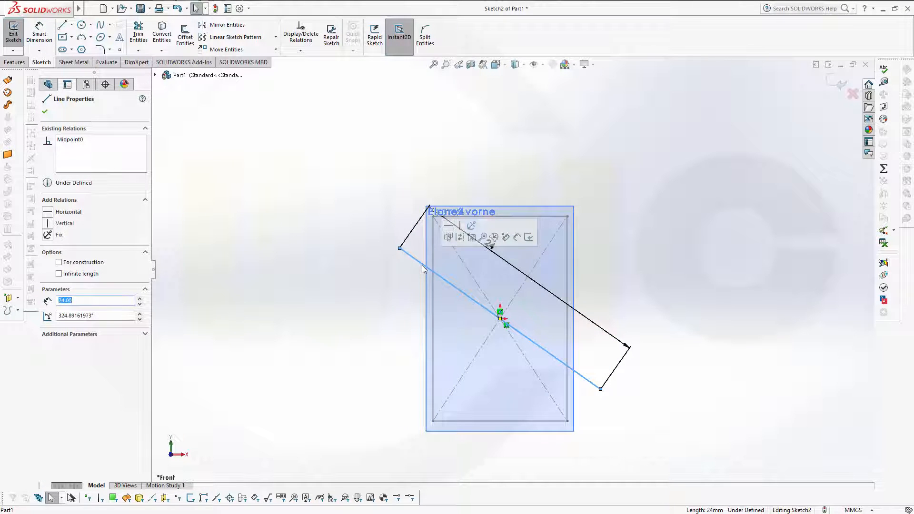
pyautogui.click(471, 237)
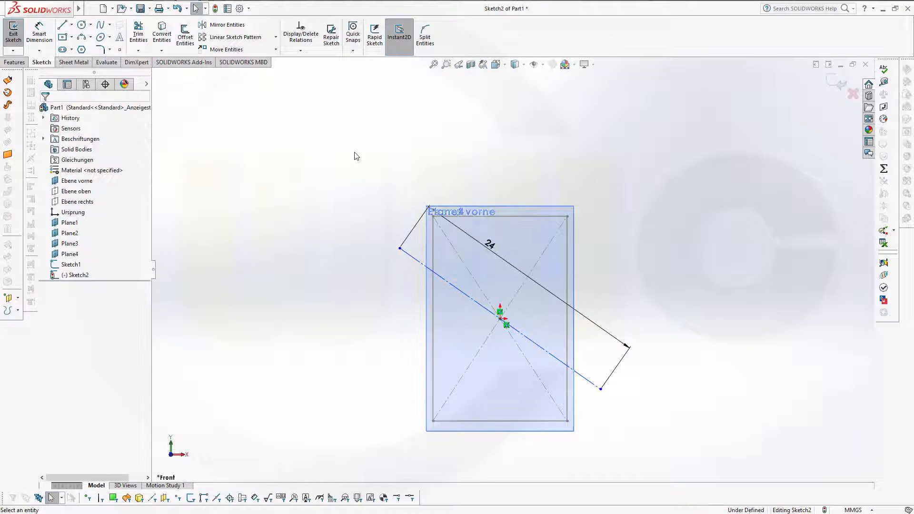
# Step: Draw small circles centred on the upper and lower ends of the diagonal
pyautogui.click(82, 26)
pyautogui.click(400, 248)
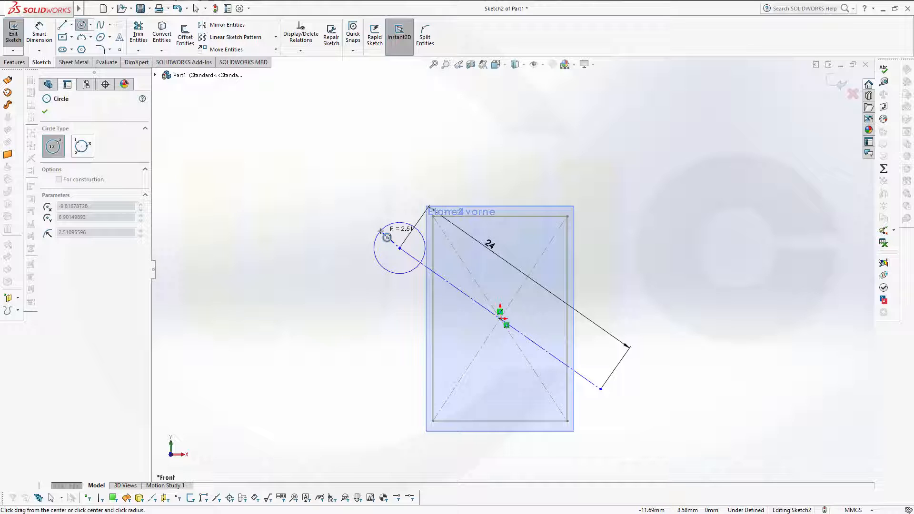
pyautogui.click(386, 237)
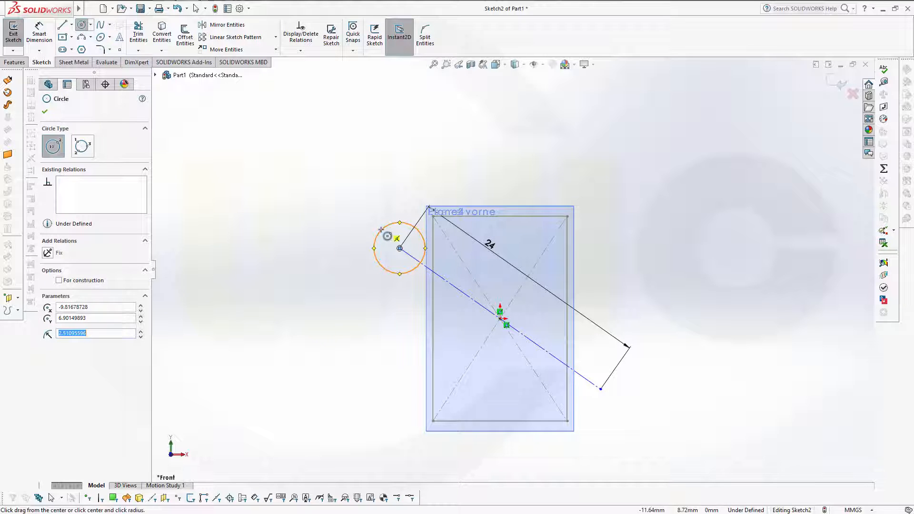
pyautogui.click(604, 391)
pyautogui.click(614, 402)
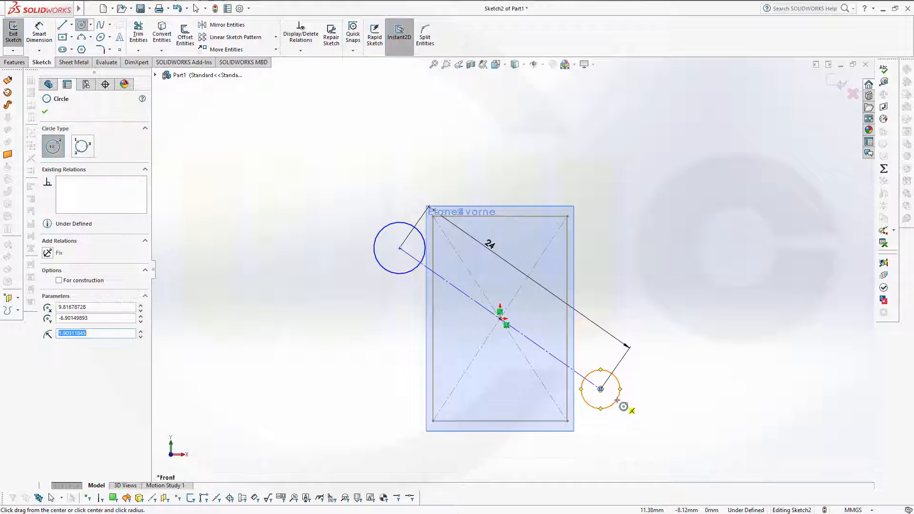
pyautogui.press('Escape')
# Step: Dimension the upper circle to Ø1 mm and the lower circle to Ø2 mm
pyautogui.click(40, 36)
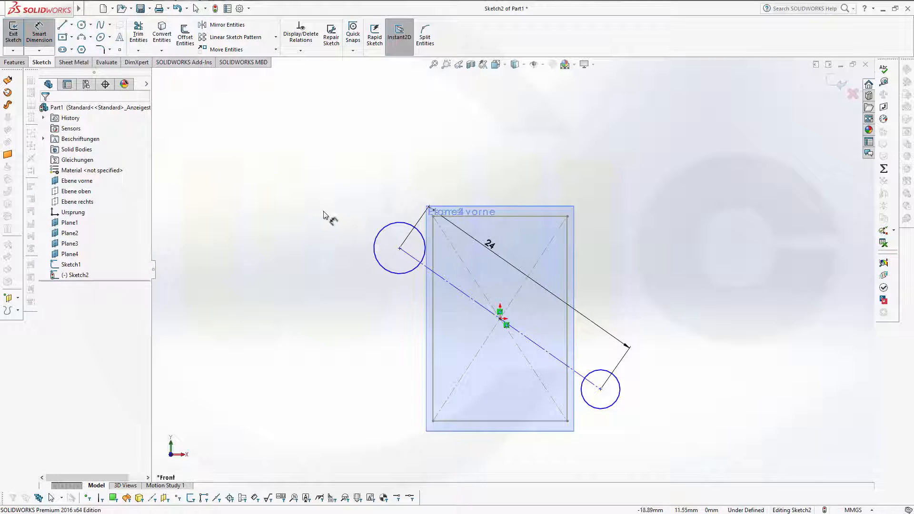
pyautogui.click(378, 238)
pyautogui.click(380, 213)
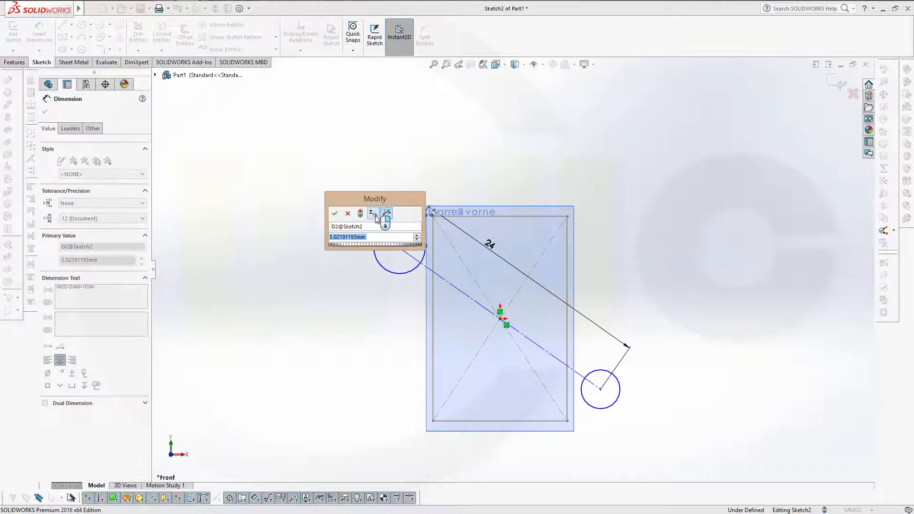
pyautogui.write('1')
pyautogui.press('Return')
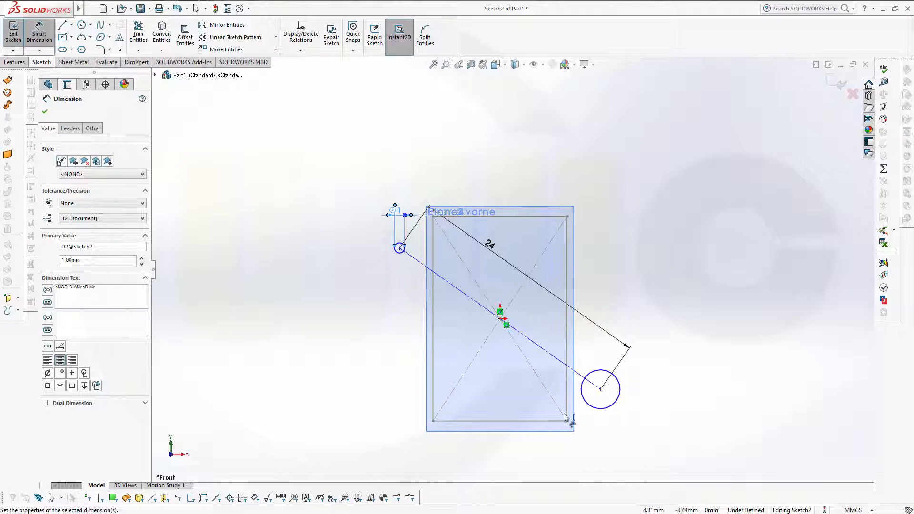
pyautogui.click(600, 411)
pyautogui.click(643, 412)
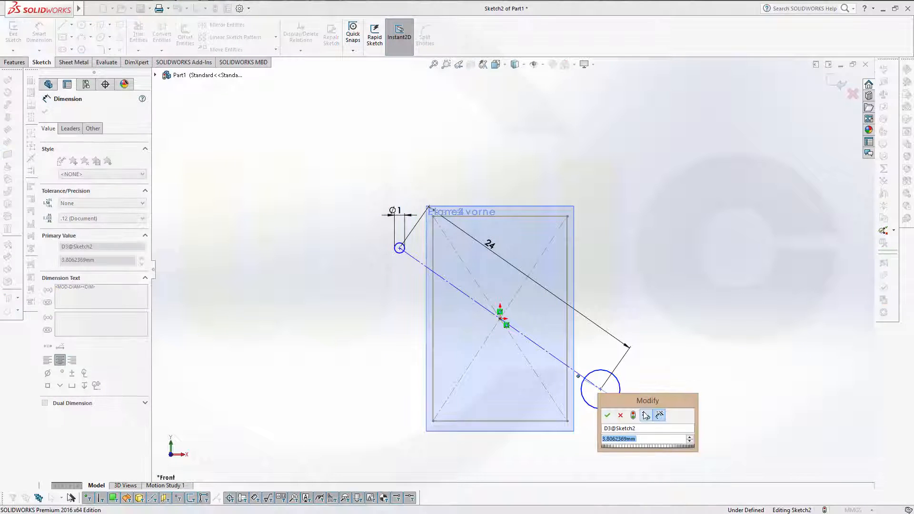
pyautogui.write('1')
pyautogui.press('Return')
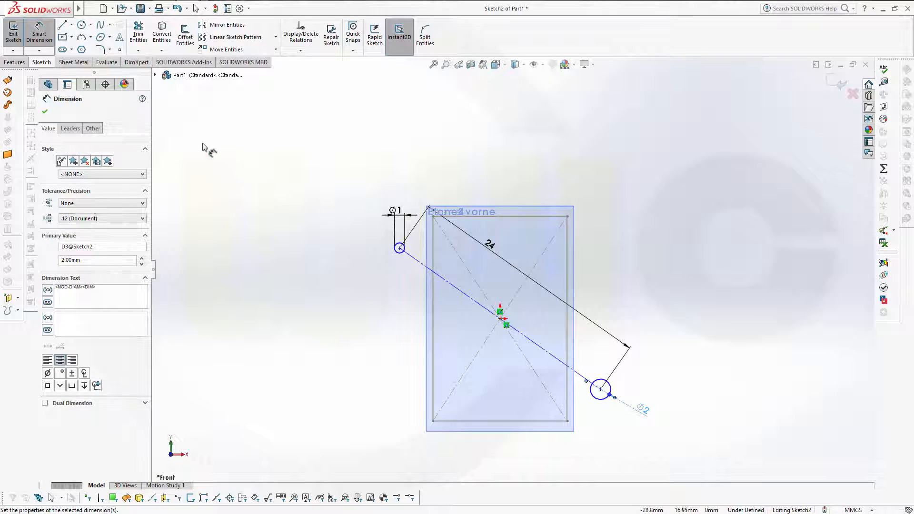
pyautogui.click(157, 75)
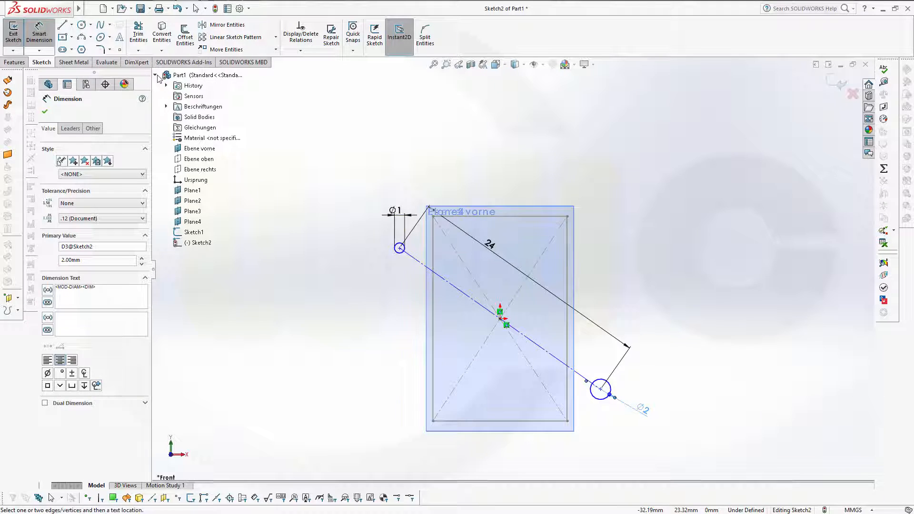
# Step: Add a 30° angle dimension between Ebene rechts and the diagonal construction line
pyautogui.click(215, 170)
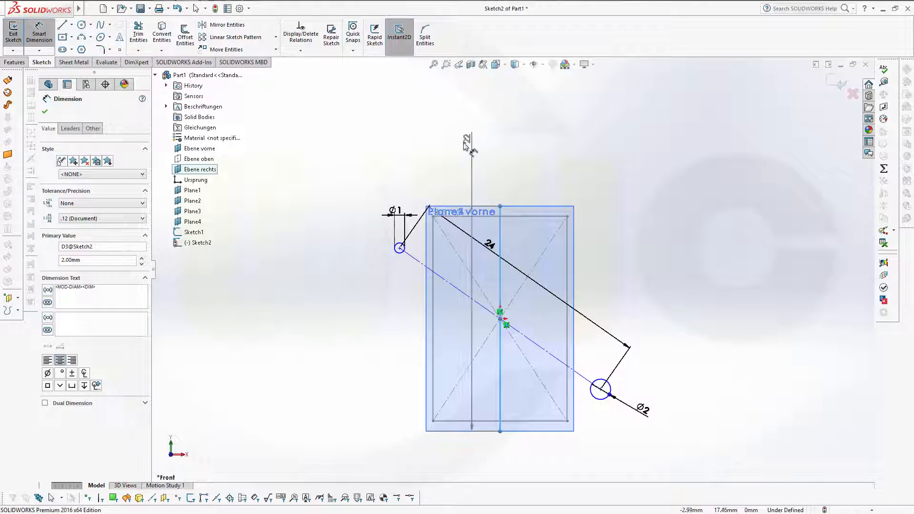
pyautogui.click(540, 345)
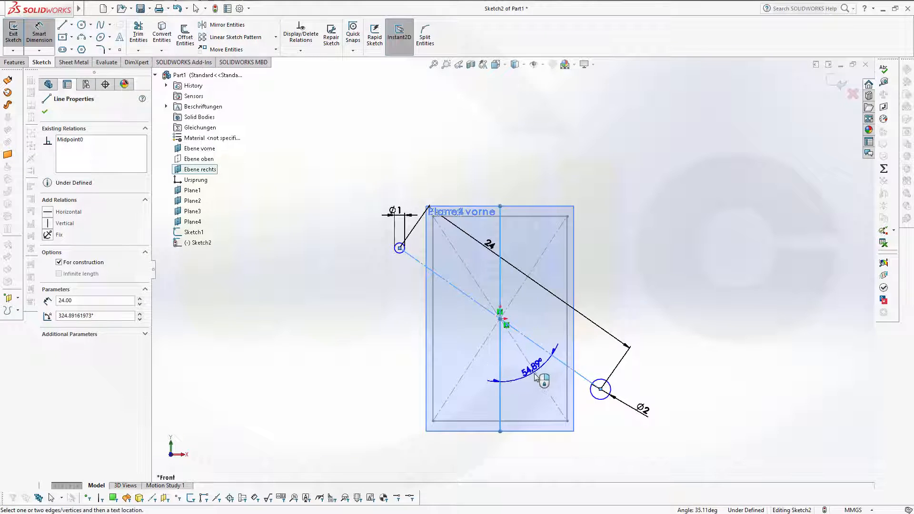
pyautogui.click(538, 378)
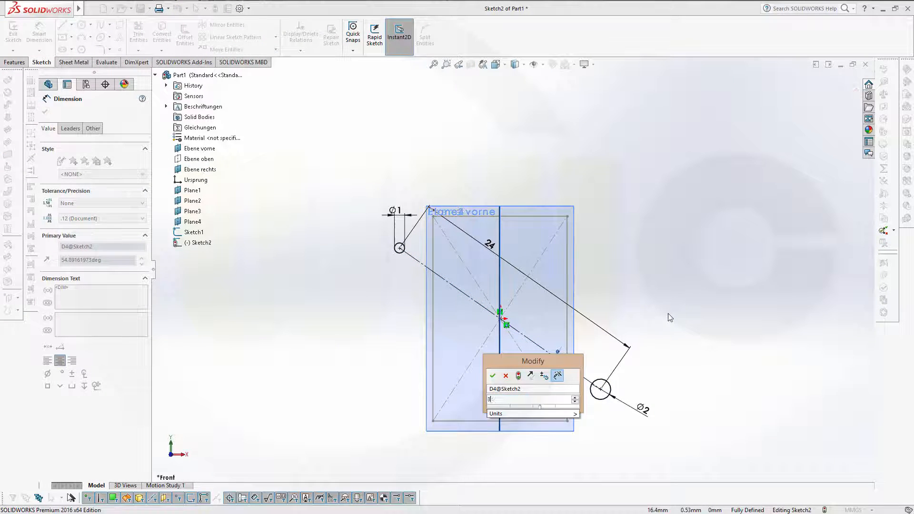
pyautogui.write('30')
pyautogui.press('Return')
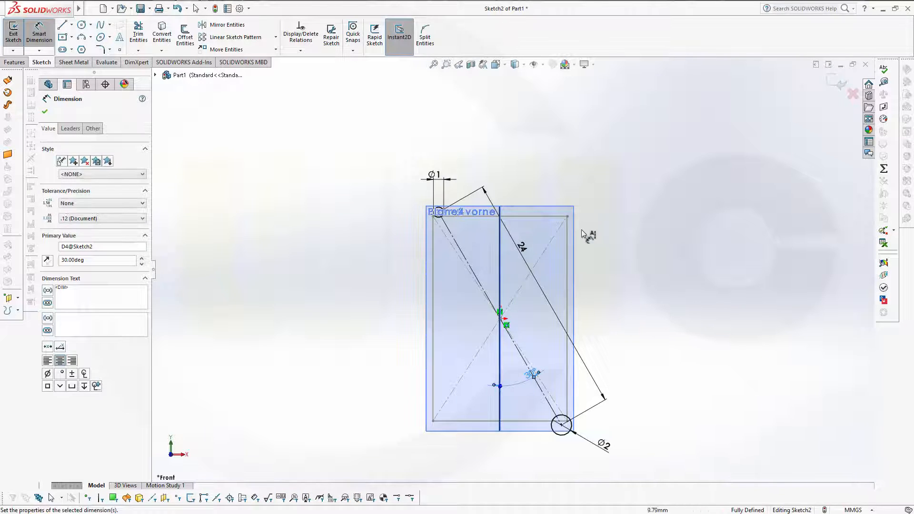
# Step: Draw two large circles, one left of the rectangle and one on the diagonal's extension
pyautogui.click(82, 26)
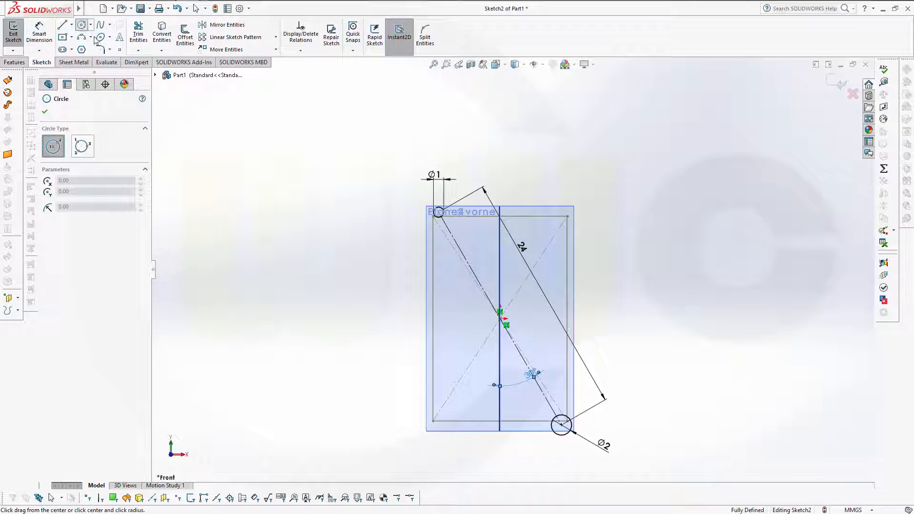
pyautogui.click(407, 360)
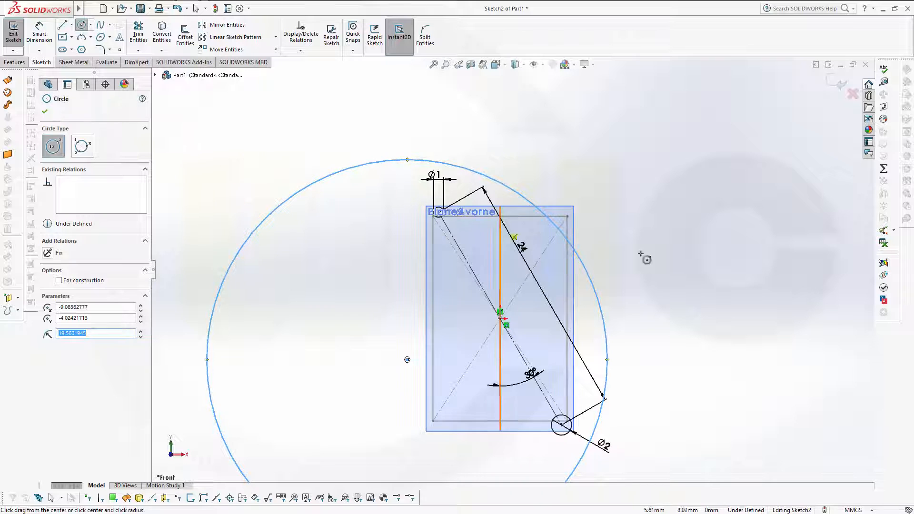
pyautogui.click(688, 244)
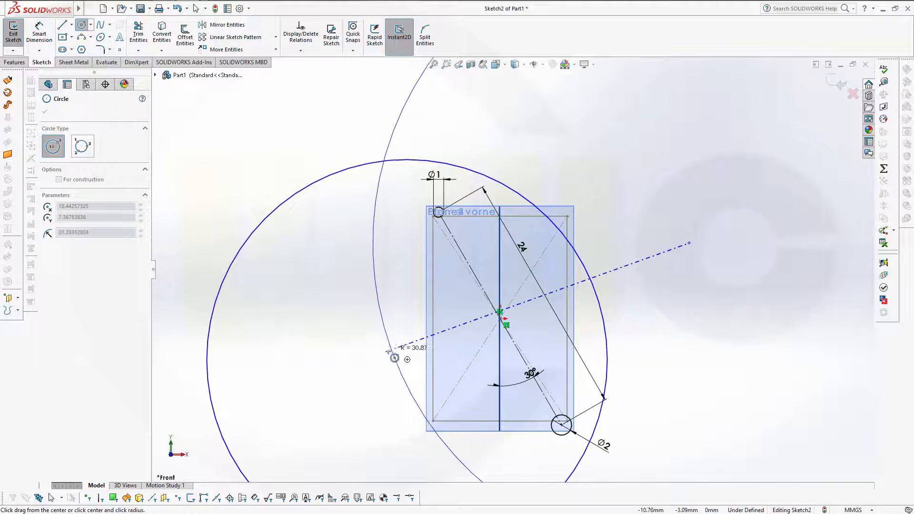
pyautogui.click(387, 350)
pyautogui.press('Escape')
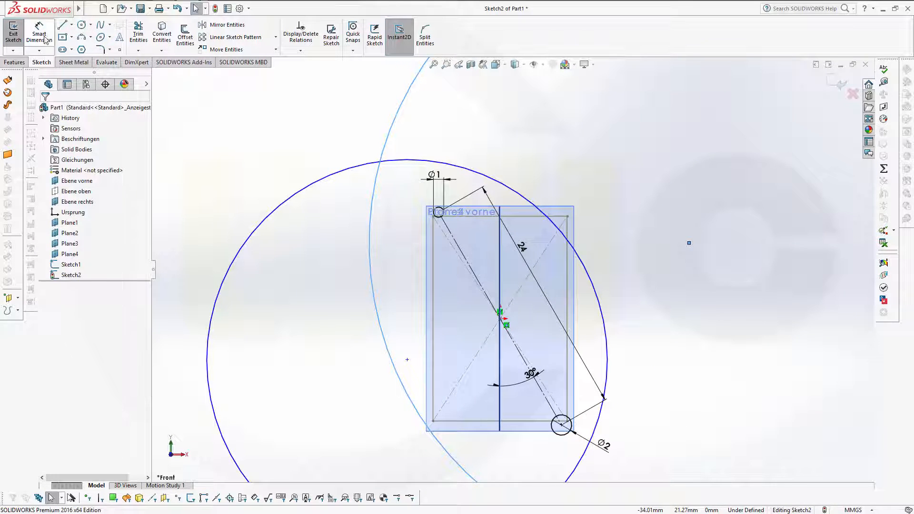
# Step: Dimension both large circles to Ø50 mm
pyautogui.click(40, 35)
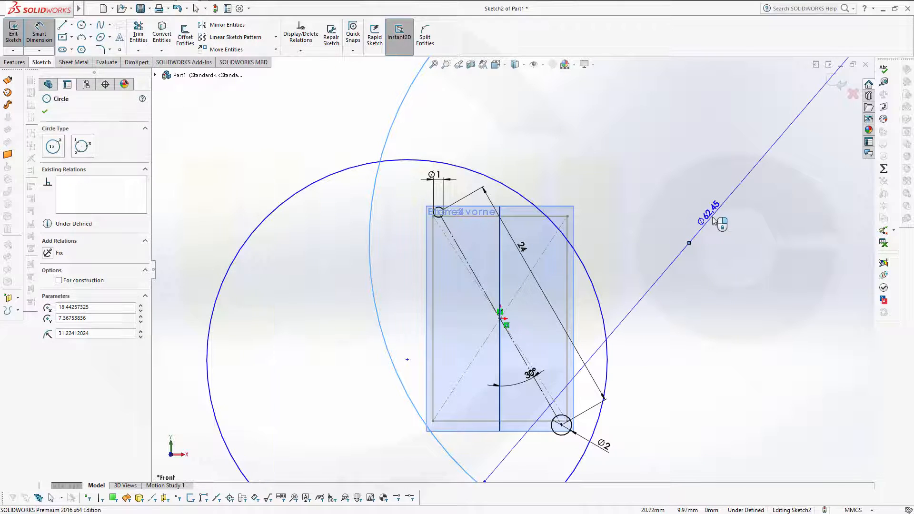
pyautogui.click(714, 221)
pyautogui.write('50')
pyautogui.press('Return')
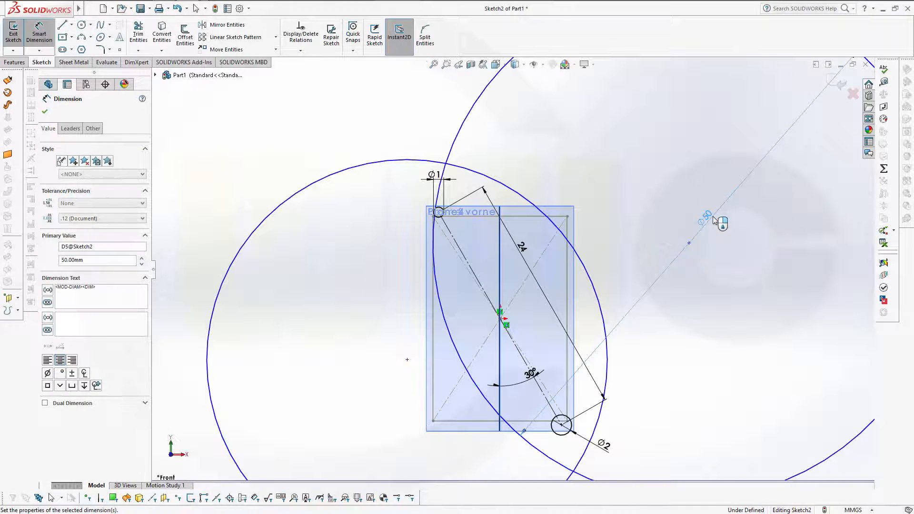
pyautogui.click(368, 165)
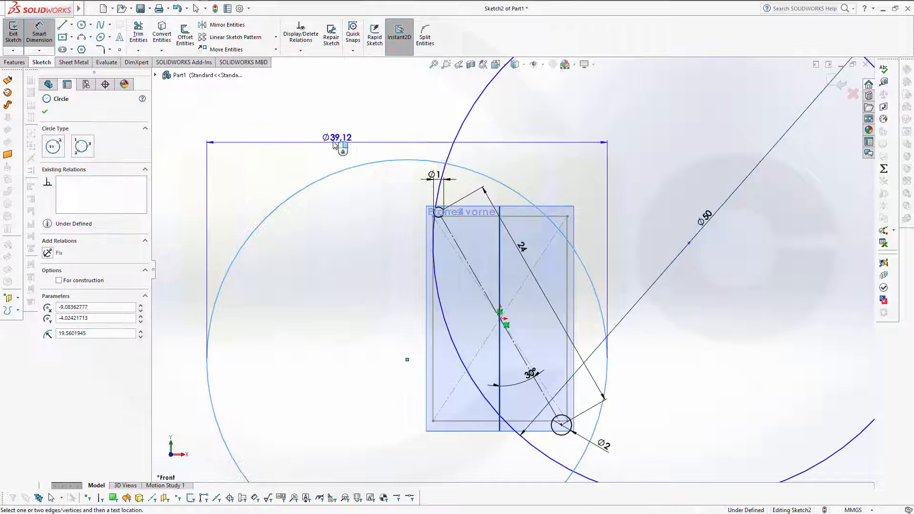
pyautogui.click(336, 145)
pyautogui.write('50')
pyautogui.press('Return')
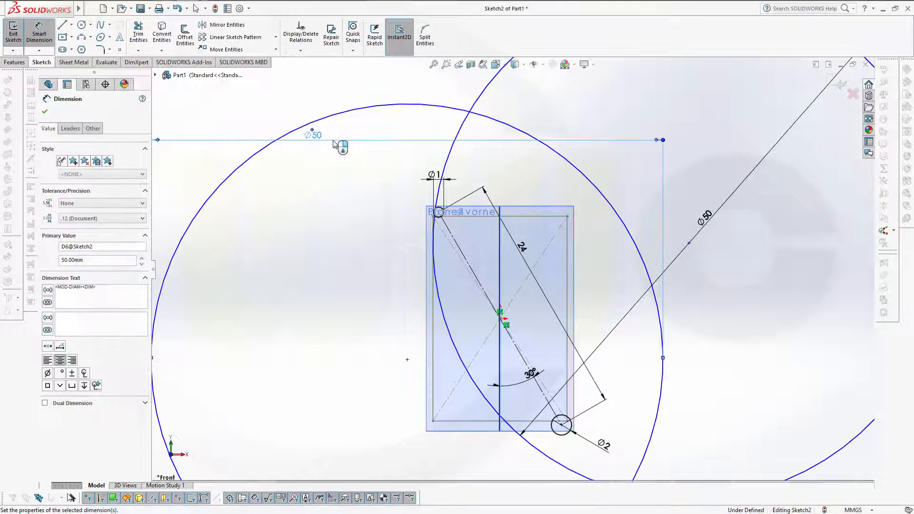
pyautogui.press('Escape')
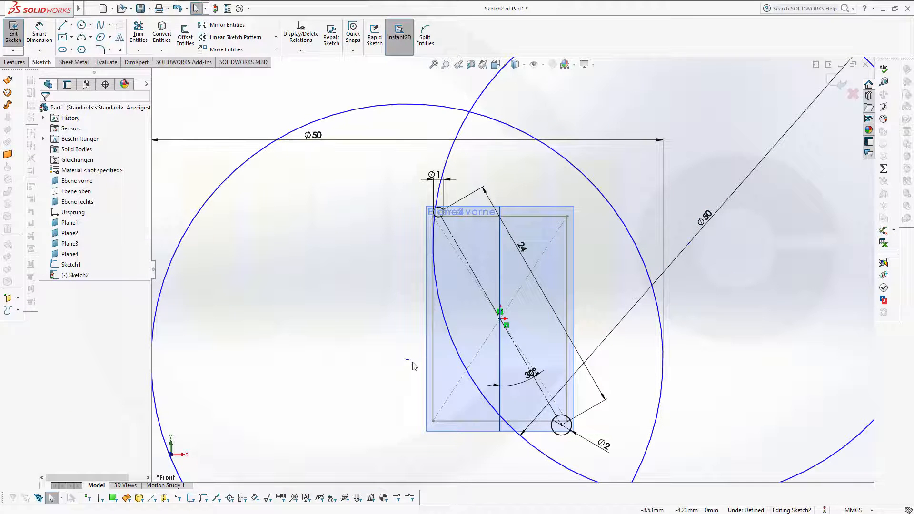
# Step: Drag the two Ø50 circles into position near the small end circles
pyautogui.moveTo(407, 360); pyautogui.dragTo(321, 427)
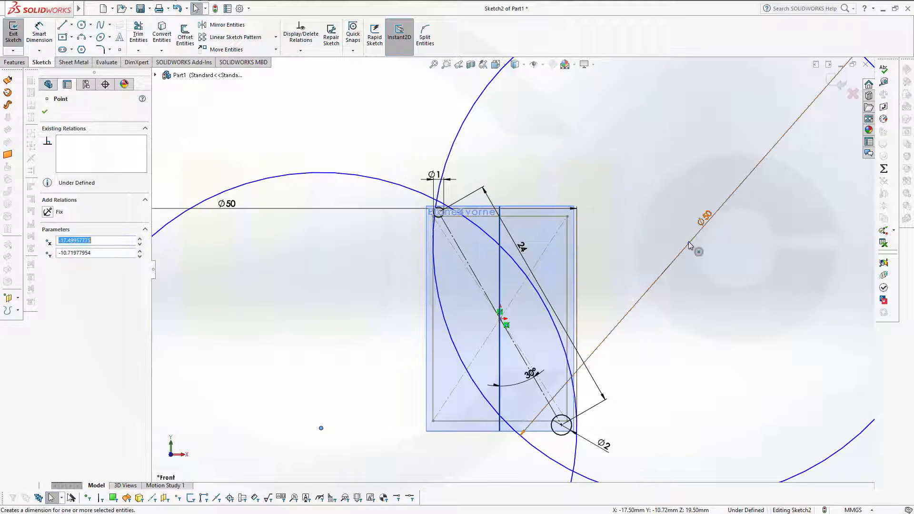
pyautogui.moveTo(689, 242); pyautogui.dragTo(686, 220)
pyautogui.click(678, 299)
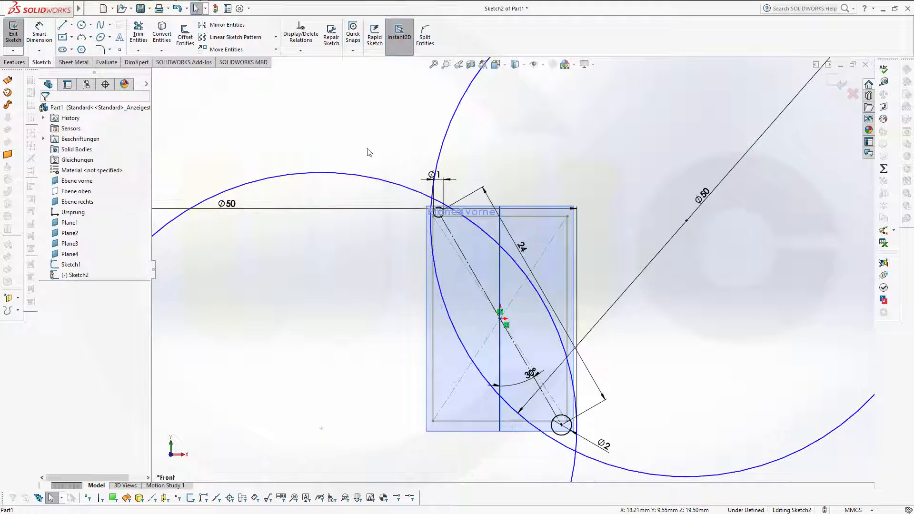
pyautogui.scroll(3, 432, 249)
pyautogui.scroll(-5, 536, 260)
pyautogui.scroll(-2, 537, 257)
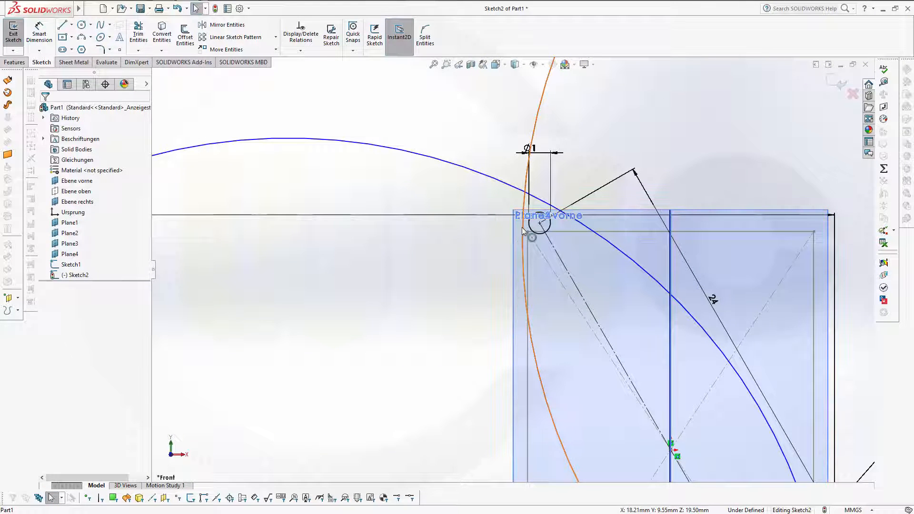
# Step: Make both Ø50 arcs tangent to the Ø1 circle
pyautogui.click(529, 230)
pyautogui.keyDown('ctrl'); pyautogui.click(530, 231); pyautogui.keyUp('ctrl')
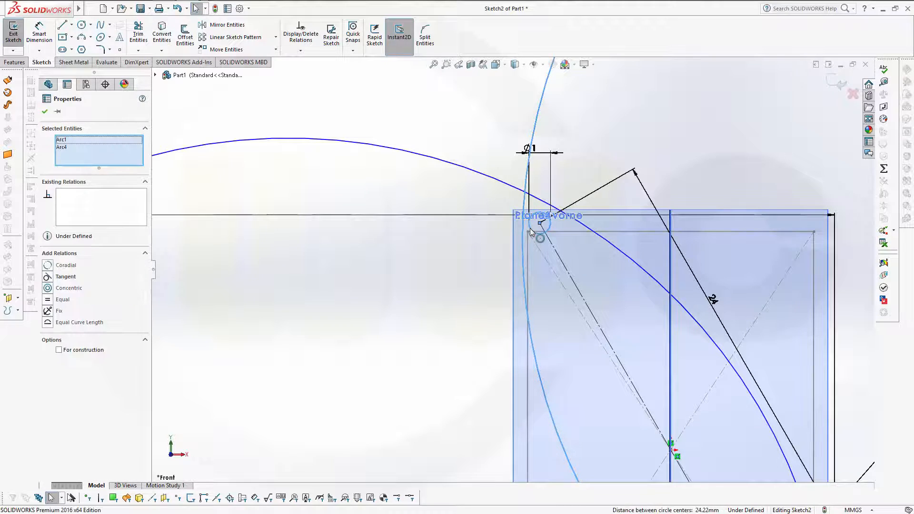
pyautogui.click(62, 276)
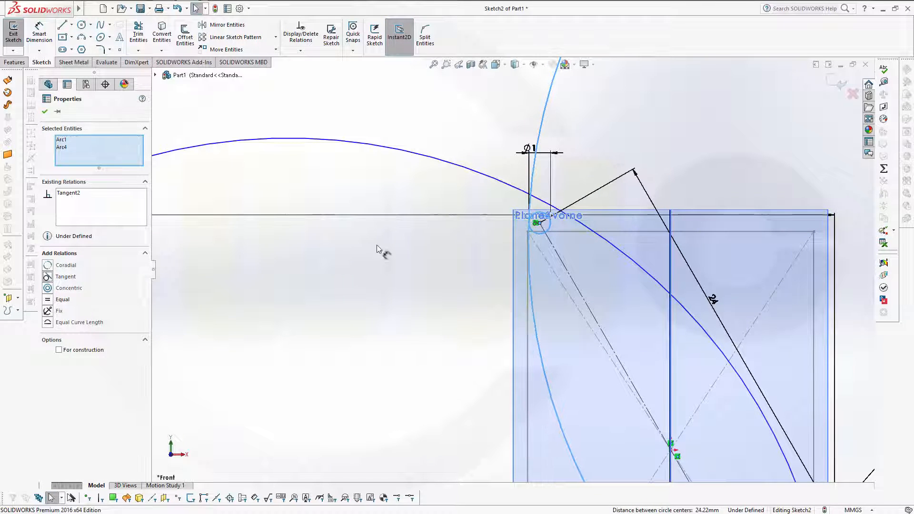
pyautogui.click(552, 229)
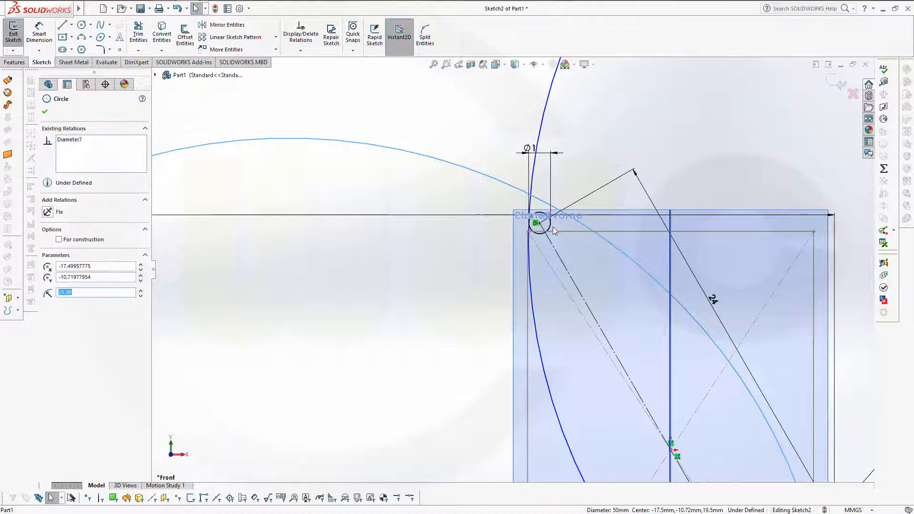
pyautogui.keyDown('ctrl'); pyautogui.click(537, 218); pyautogui.keyUp('ctrl')
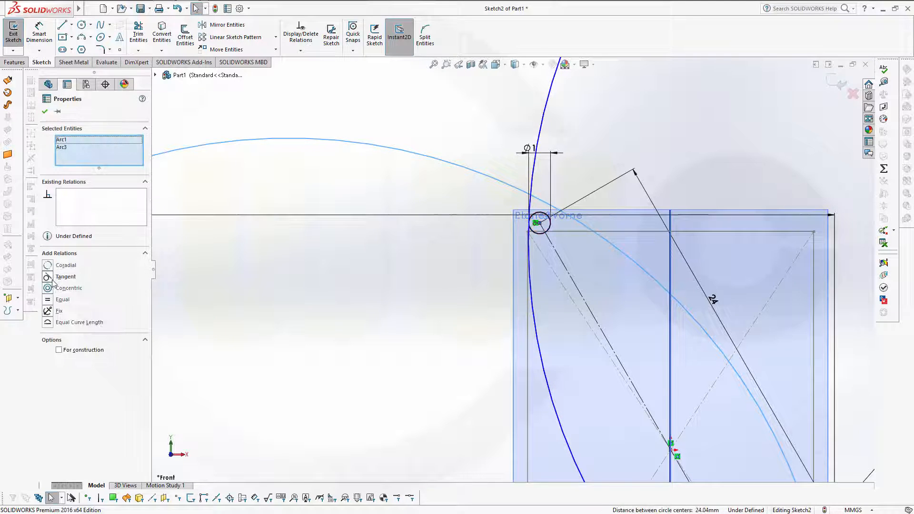
pyautogui.click(66, 277)
pyautogui.scroll(-2, 573, 367)
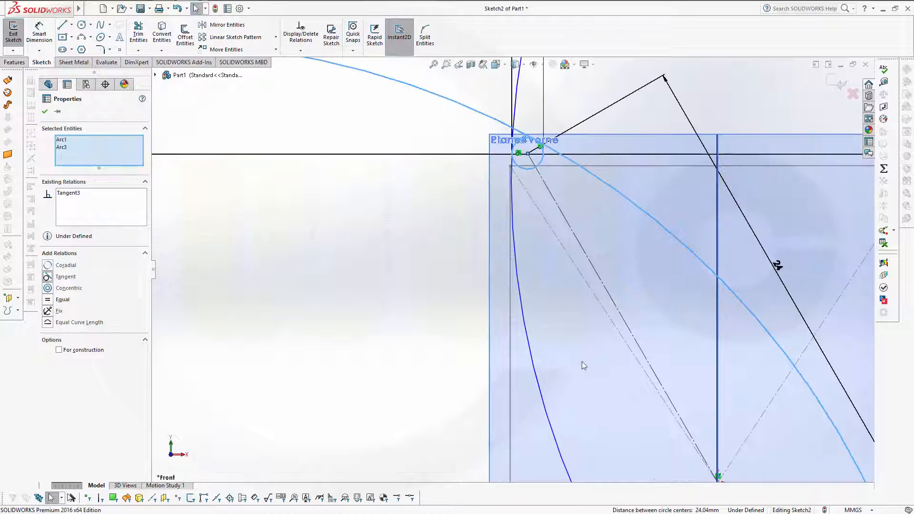
pyautogui.scroll(3, 588, 369)
pyautogui.scroll(-2, 610, 391)
pyautogui.scroll(2, 601, 355)
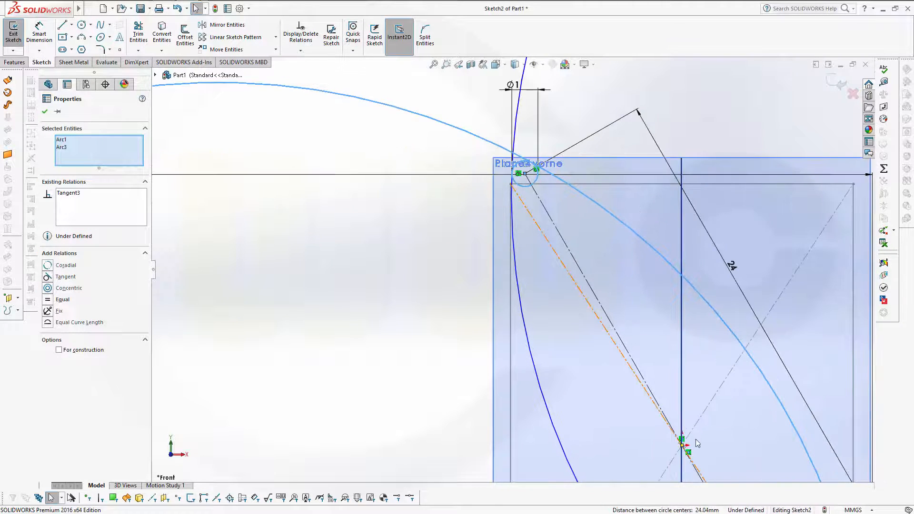
pyautogui.scroll(-2, 625, 299)
pyautogui.scroll(3, 626, 299)
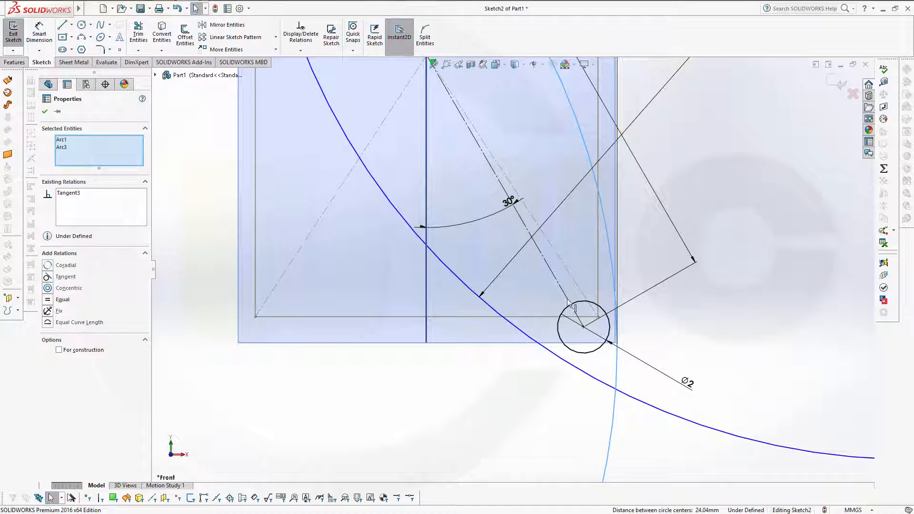
# Step: Make both Ø50 arcs tangent to the Ø2 circle, fully defining the sketch
pyautogui.click(578, 352)
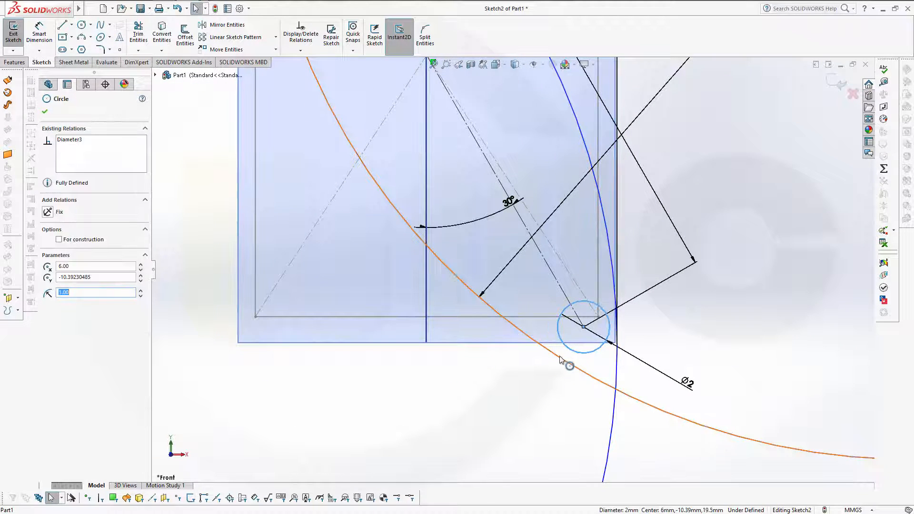
pyautogui.click(558, 360)
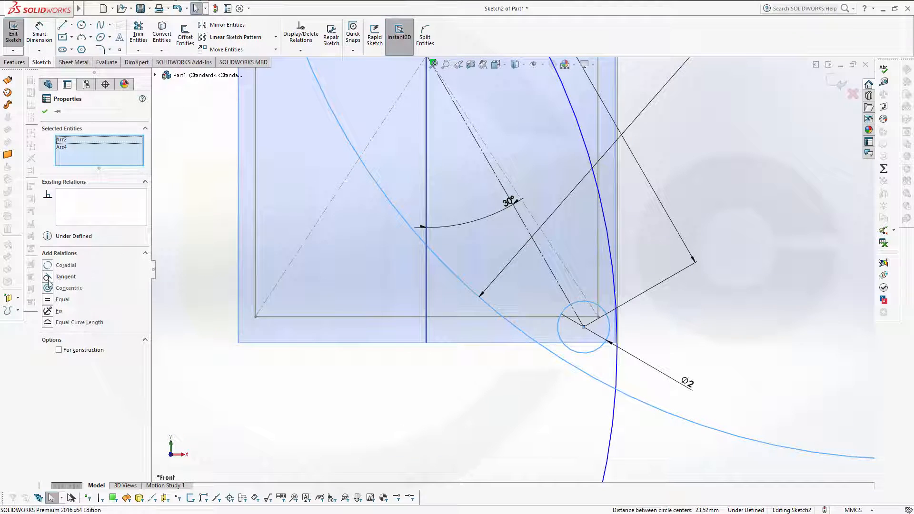
pyautogui.click(47, 277)
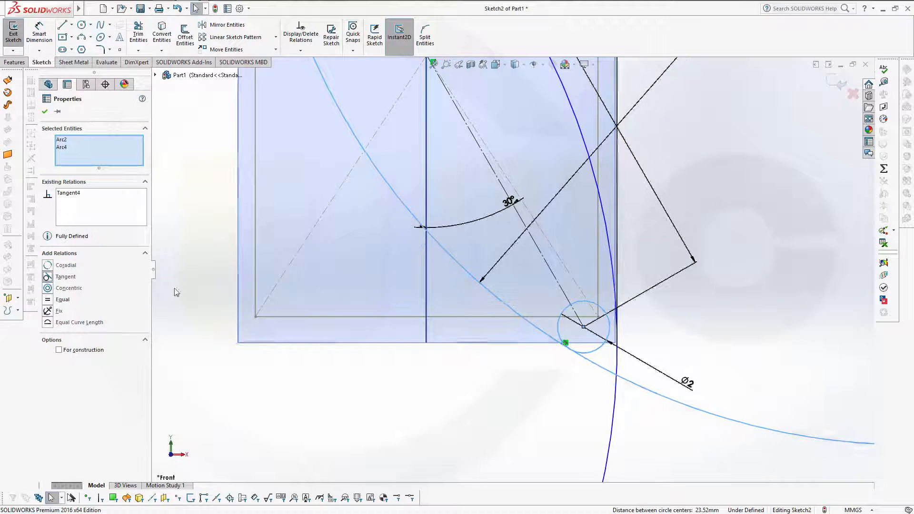
pyautogui.click(618, 334)
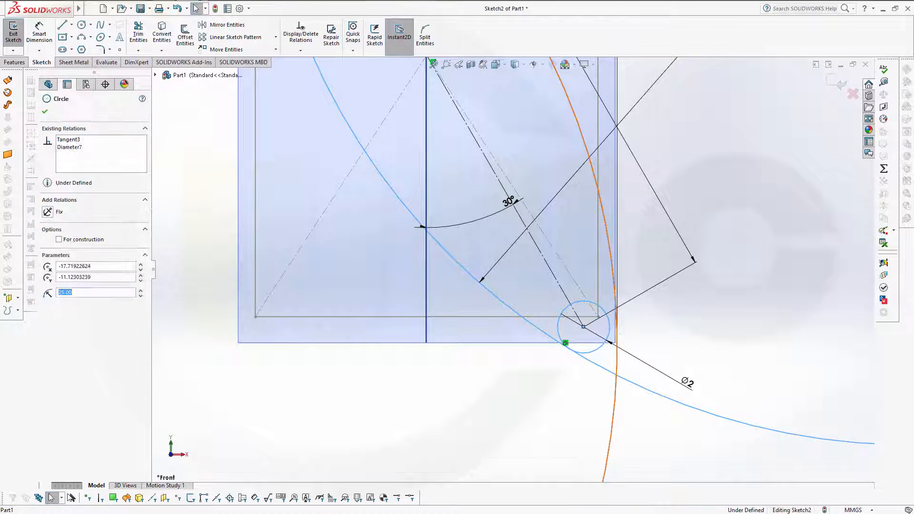
pyautogui.keyDown('ctrl'); pyautogui.click(608, 324); pyautogui.keyUp('ctrl')
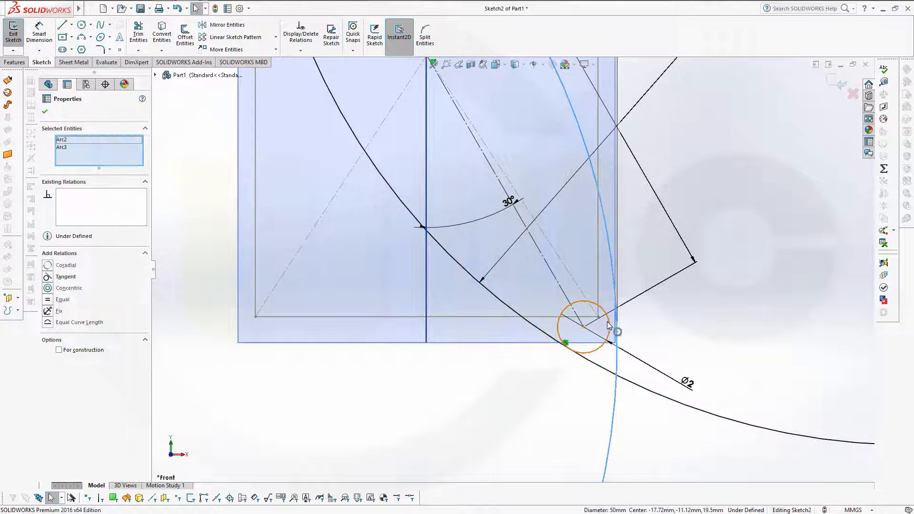
pyautogui.click(48, 276)
pyautogui.scroll(5, 512, 269)
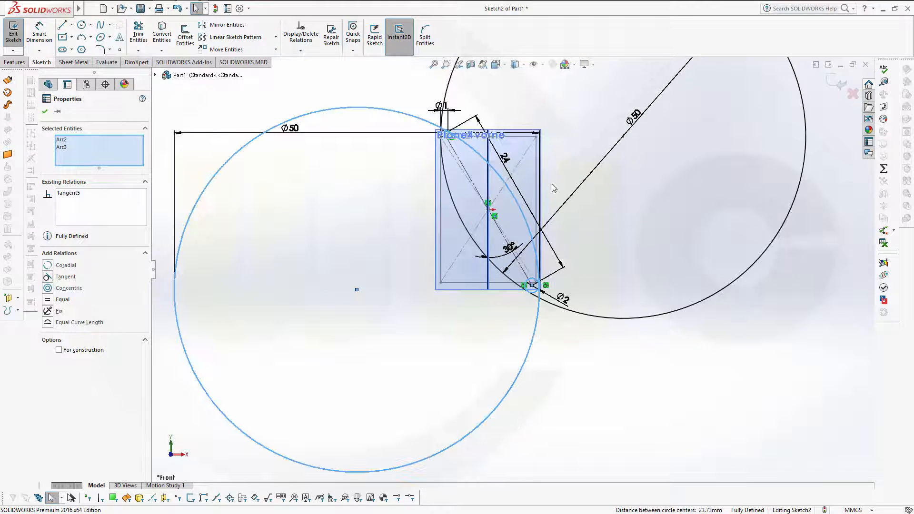
pyautogui.click(138, 35)
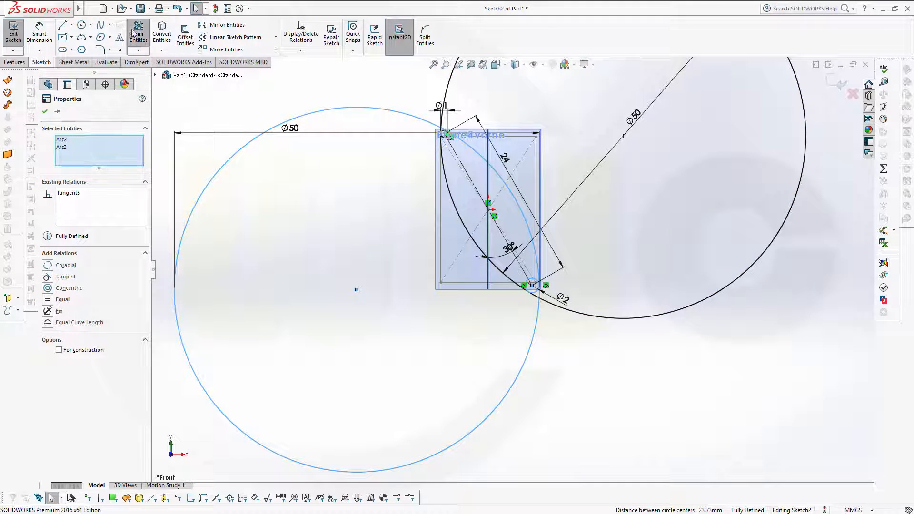
# Step: Power-trim the outer Ø50 circle portions, the stray lines below the Ø2 circle, and the top-left tip arcs
pyautogui.moveTo(460, 99)
pyautogui.mouseDown()
pyautogui.moveTo(408, 98)
pyautogui.moveTo(365, 178)
pyautogui.moveTo(517, 334)
pyautogui.mouseUp()
pyautogui.scroll(-6, 526, 335)
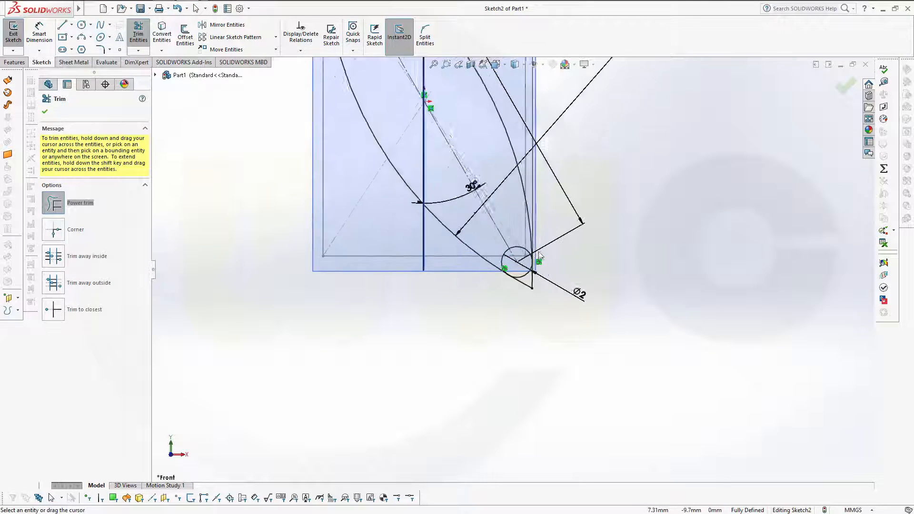
pyautogui.moveTo(477, 314)
pyautogui.mouseDown()
pyautogui.moveTo(520, 306)
pyautogui.moveTo(444, 240)
pyautogui.moveTo(491, 239)
pyautogui.moveTo(492, 207)
pyautogui.mouseUp()
pyautogui.scroll(8, 440, 166)
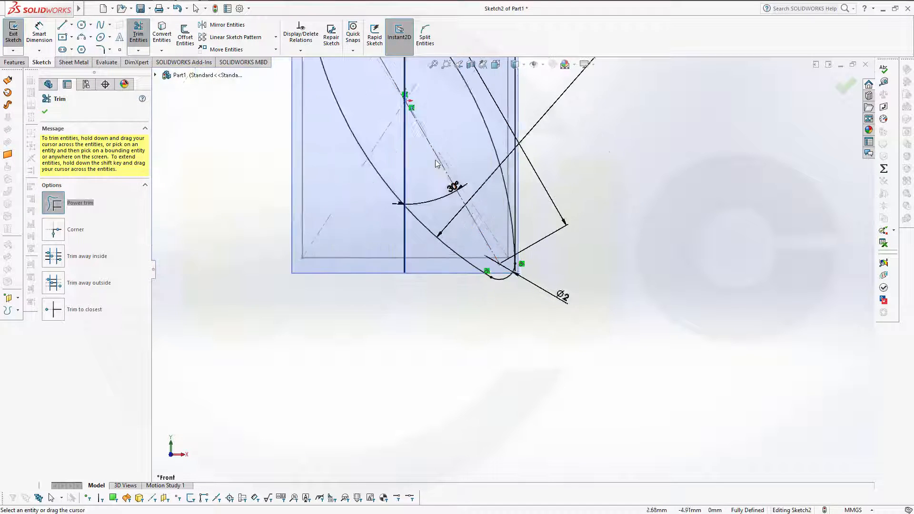
pyautogui.scroll(-8, 431, 111)
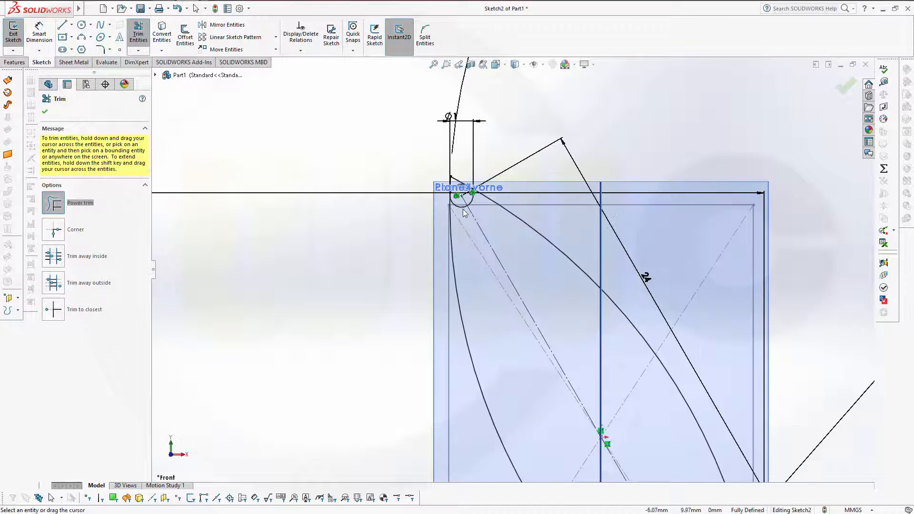
pyautogui.moveTo(427, 181)
pyautogui.mouseDown()
pyautogui.moveTo(484, 161)
pyautogui.moveTo(496, 221)
pyautogui.moveTo(498, 205)
pyautogui.moveTo(701, 131)
pyautogui.mouseUp()
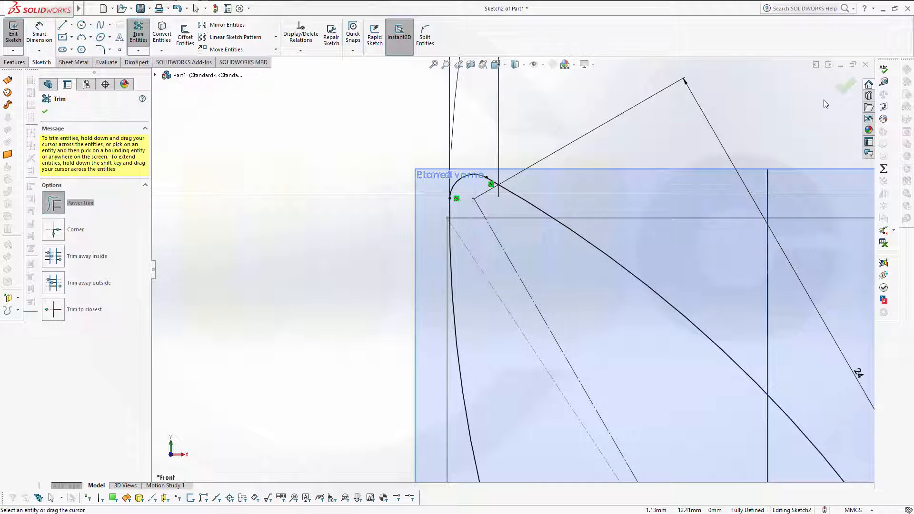
pyautogui.click(845, 87)
pyautogui.scroll(5, 696, 207)
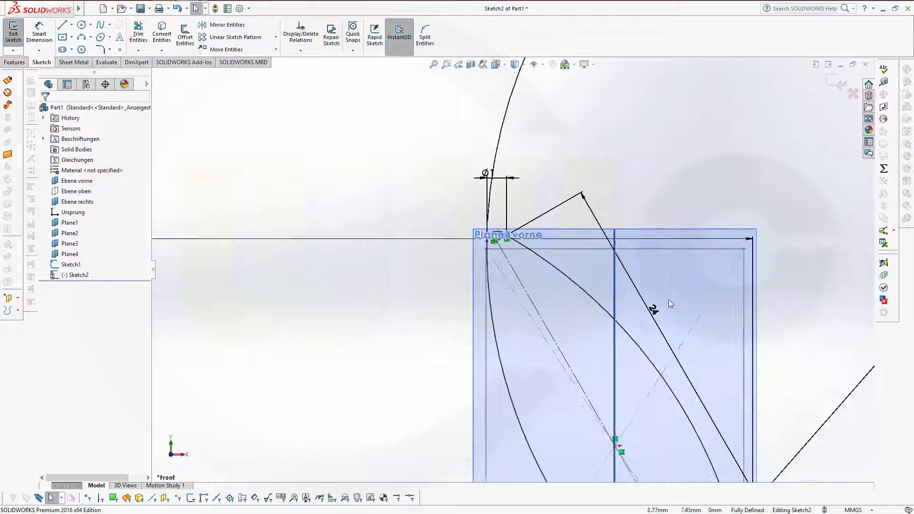
pyautogui.press('f')
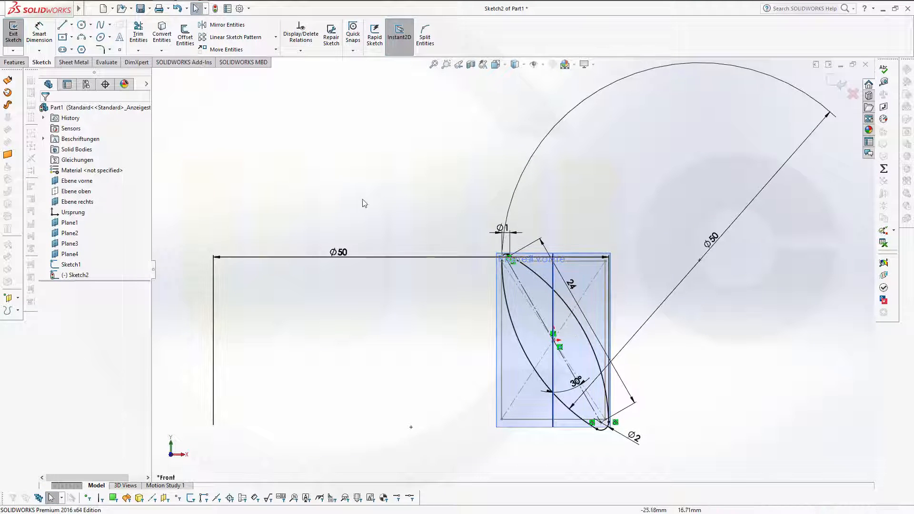
# Step: Exit Sketch2 and start a new sketch on Plane3
pyautogui.click(831, 80)
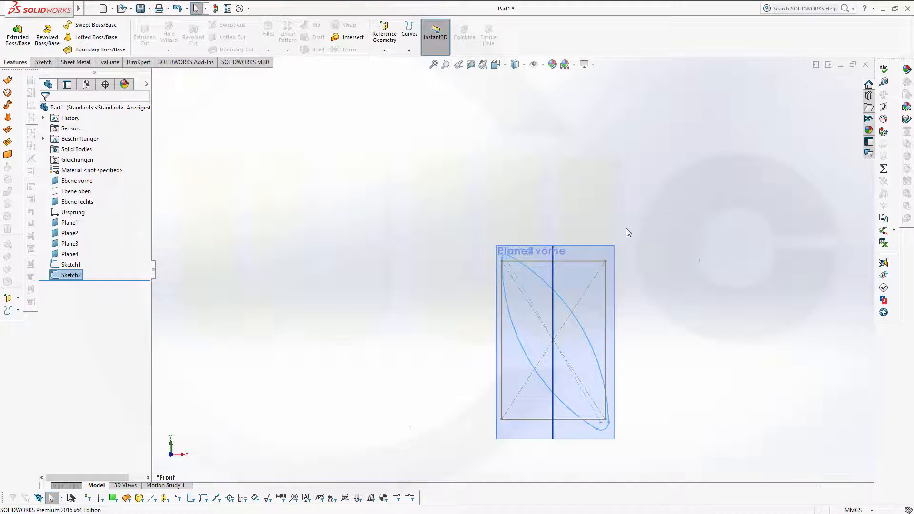
pyautogui.moveTo(626, 229); pyautogui.dragTo(607, 245, button='middle')
pyautogui.scroll(4, 455, 327)
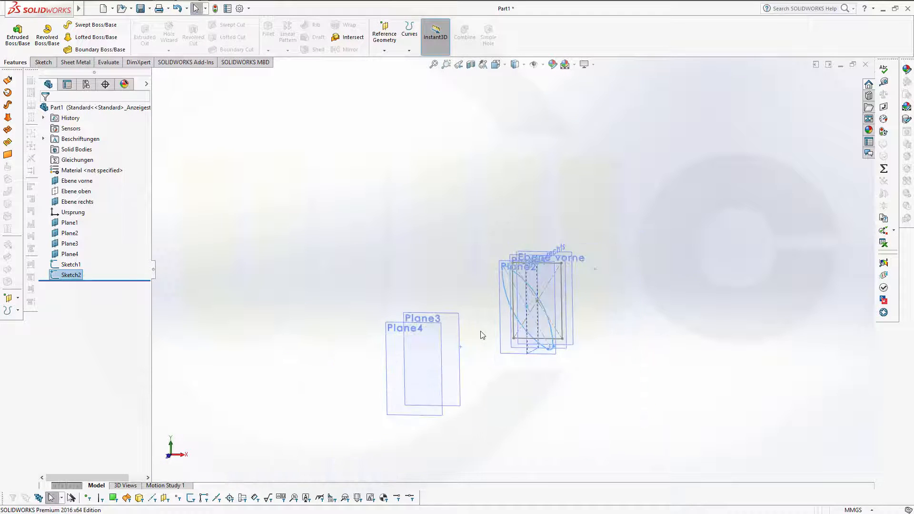
pyautogui.scroll(3, 480, 332)
pyautogui.scroll(-2, 484, 329)
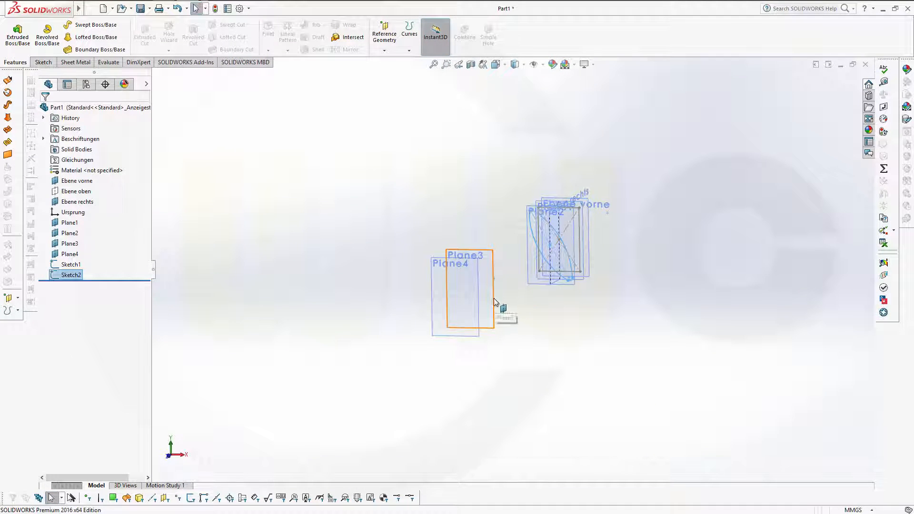
pyautogui.click(71, 243)
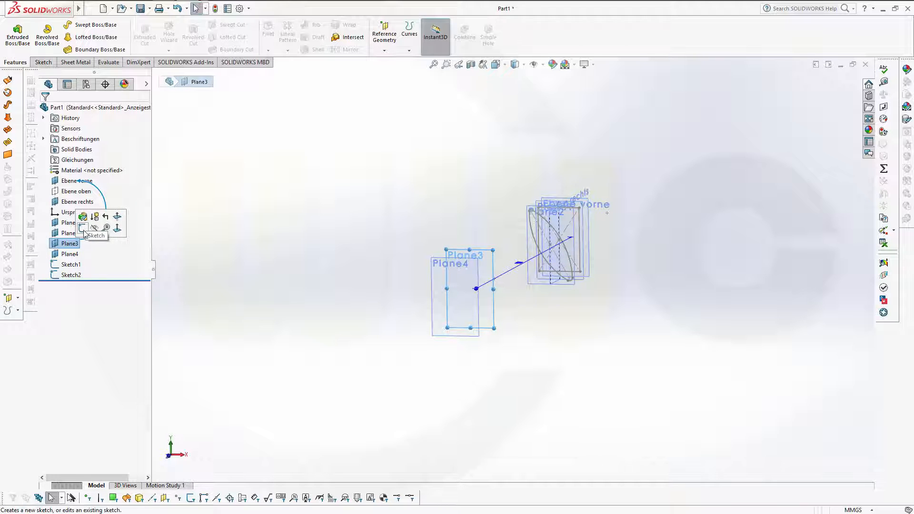
pyautogui.click(94, 227)
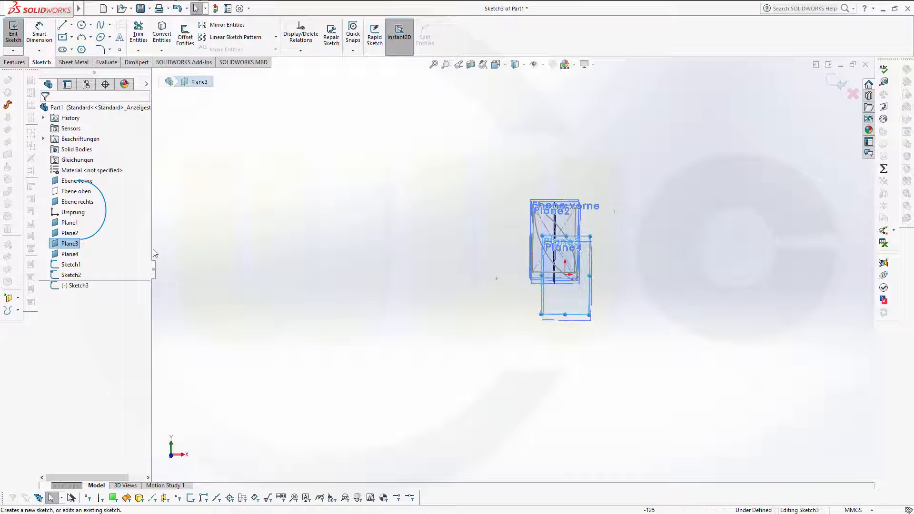
# Step: Hide Sketch1 and Sketch2 and look at the sketch from the Front view
pyautogui.click(82, 265)
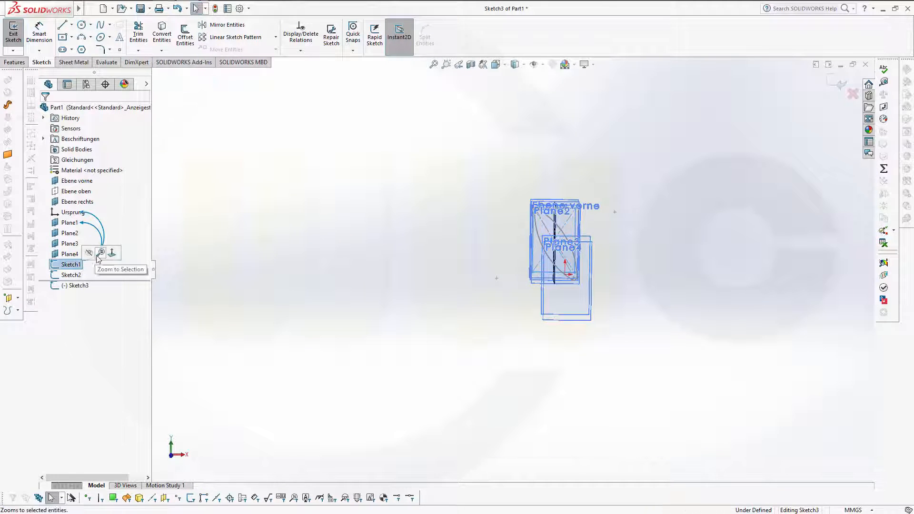
pyautogui.click(87, 255)
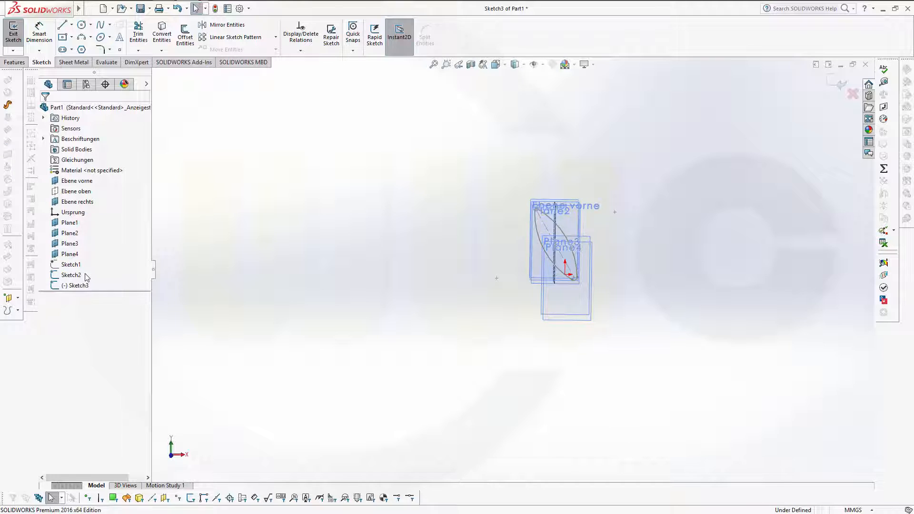
pyautogui.click(72, 275)
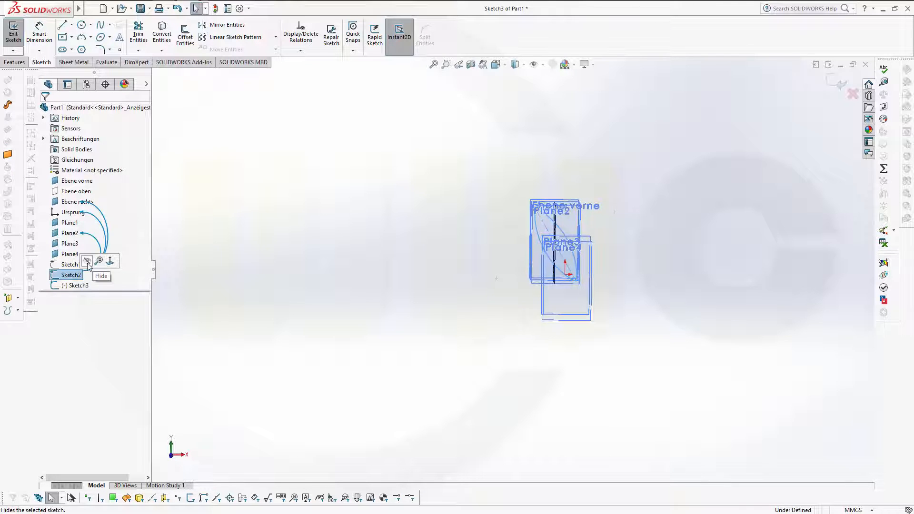
pyautogui.click(87, 262)
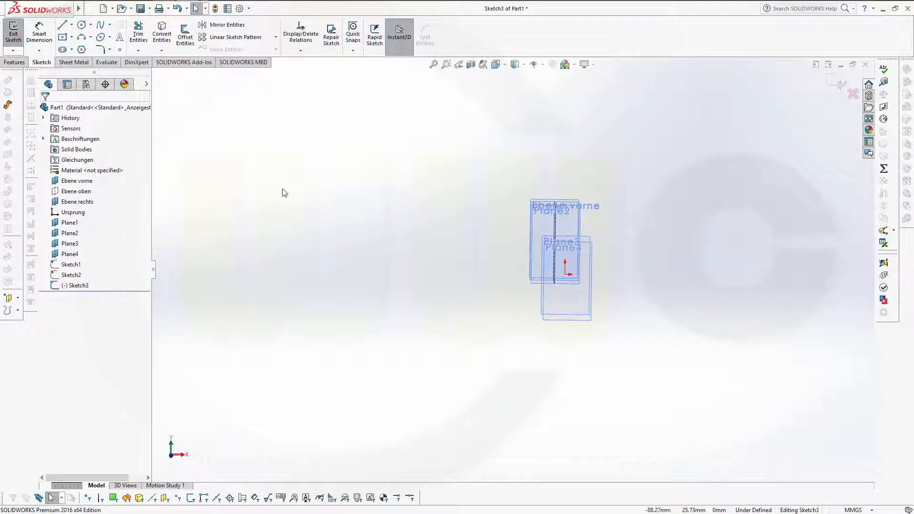
pyautogui.press('space')
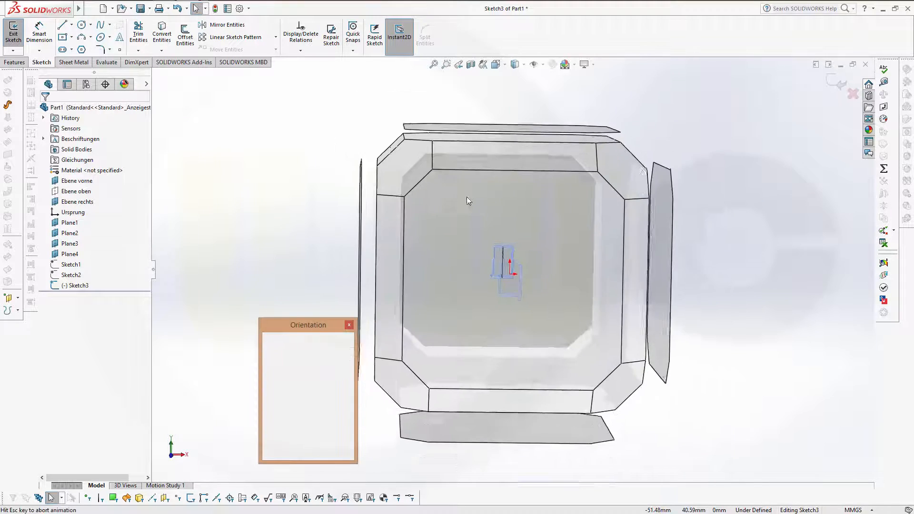
pyautogui.click(511, 267)
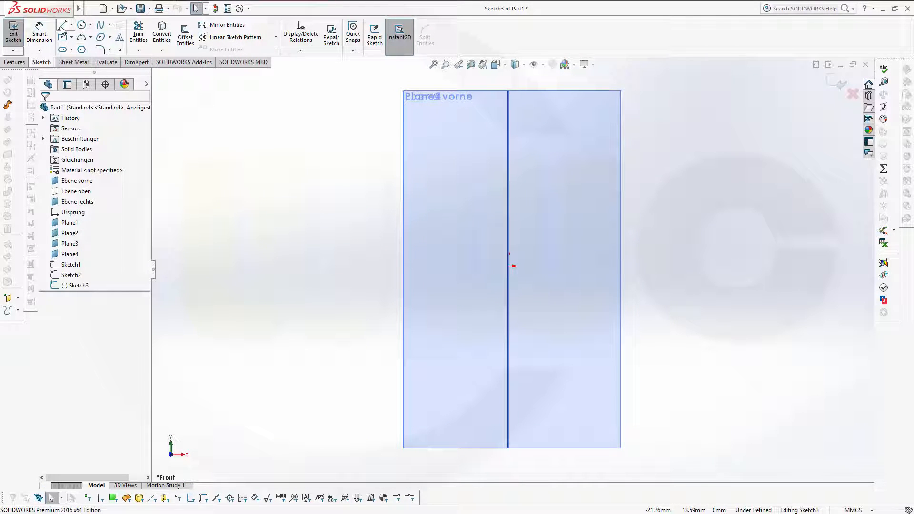
# Step: Draw a 24 mm diagonal midpoint line centred on the sketch origin
pyautogui.click(71, 26)
pyautogui.click(82, 62)
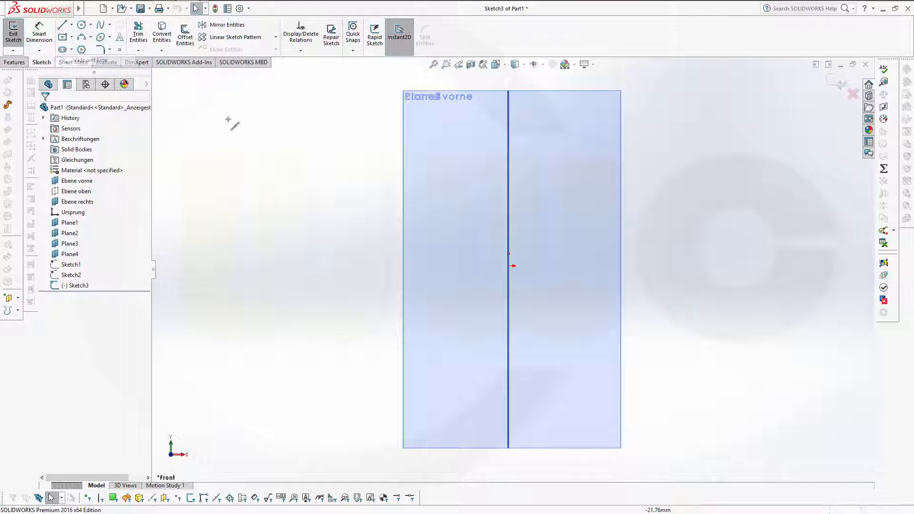
pyautogui.click(509, 266)
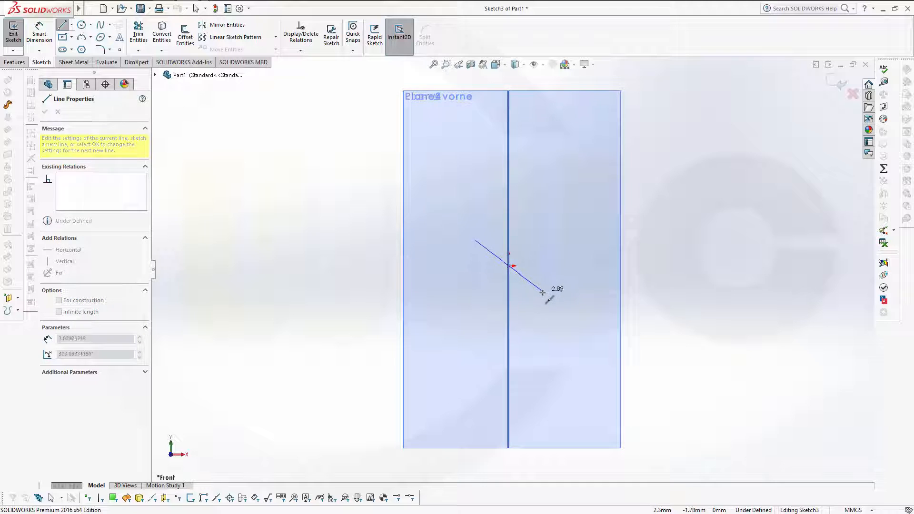
pyautogui.click(541, 298)
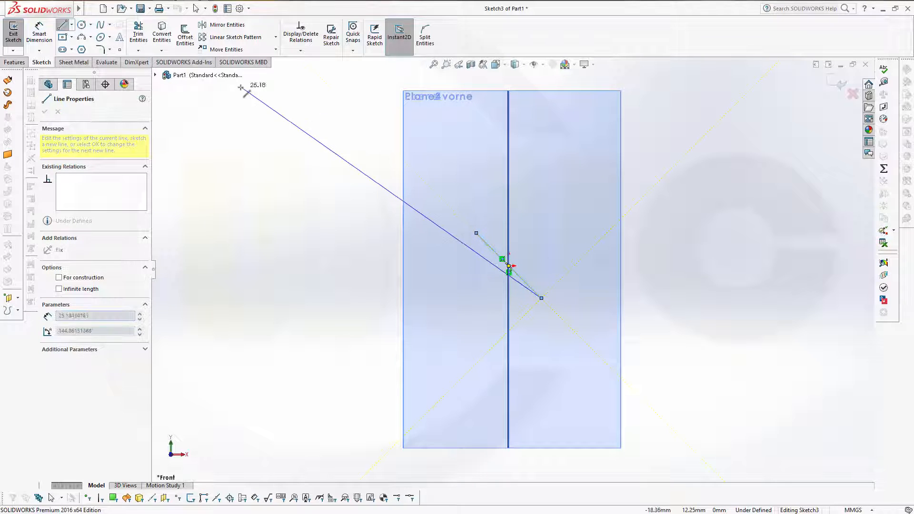
pyautogui.press('Escape')
pyautogui.click(39, 33)
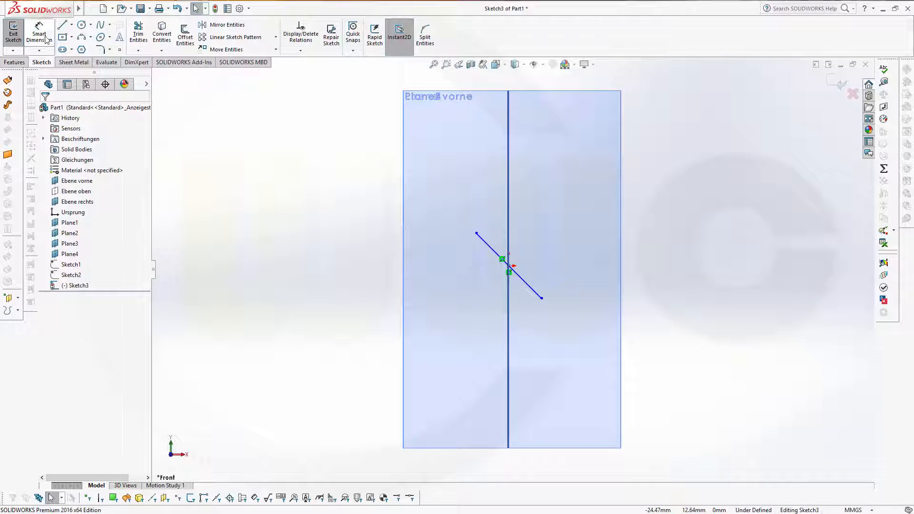
pyautogui.click(485, 245)
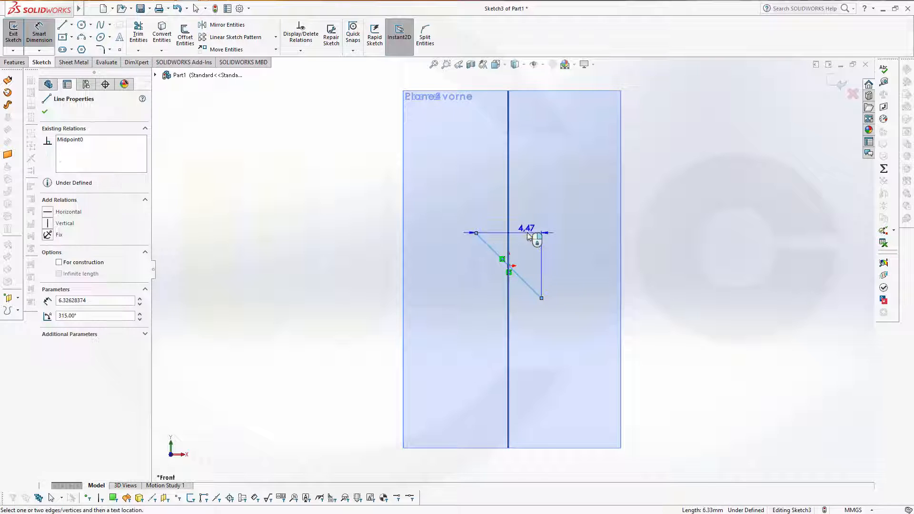
pyautogui.click(528, 245)
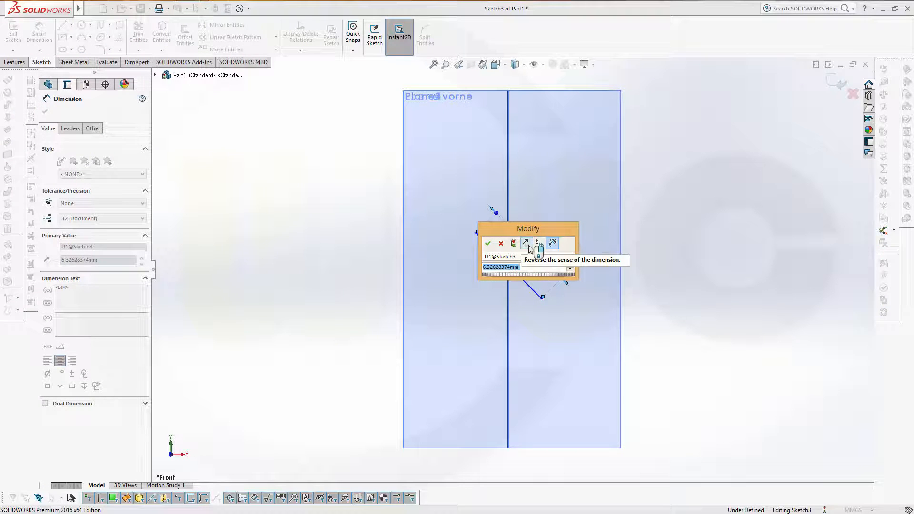
pyautogui.write('24')
pyautogui.press('Return')
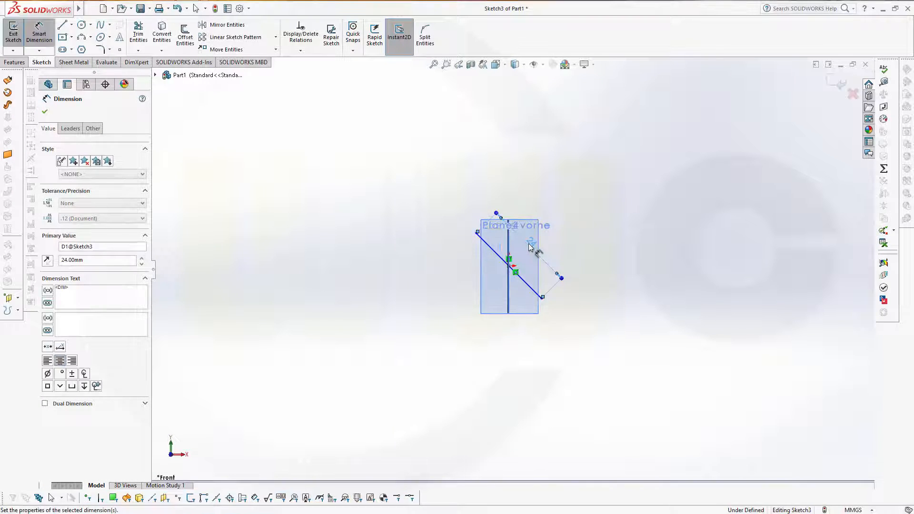
pyautogui.press('Escape')
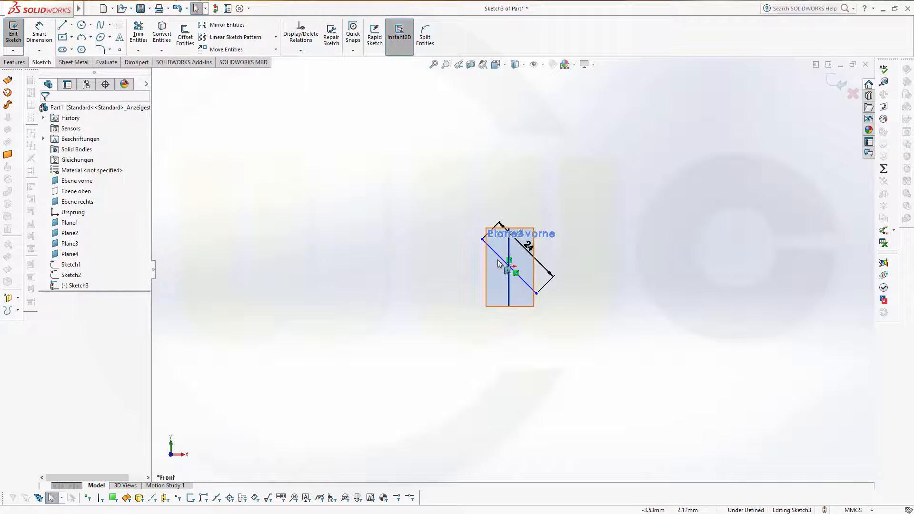
# Step: Convert the diagonal line to construction geometry
pyautogui.click(522, 278)
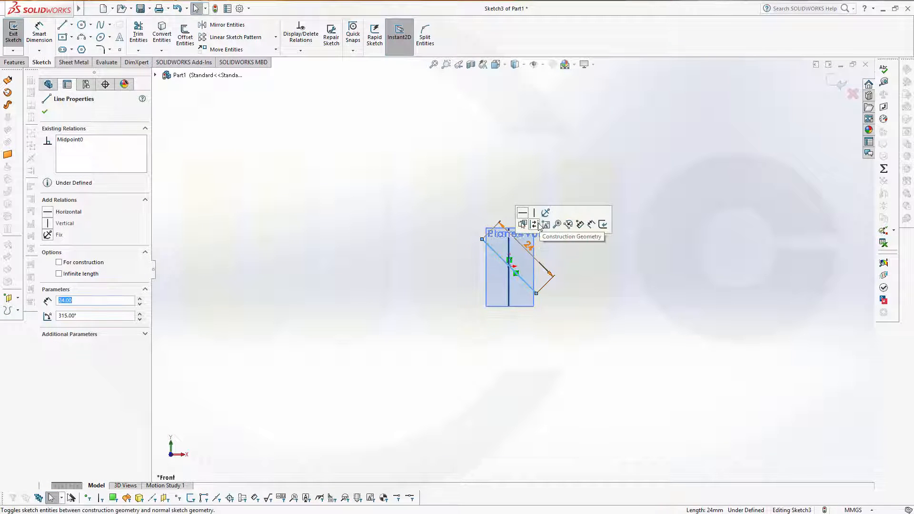
pyautogui.click(535, 226)
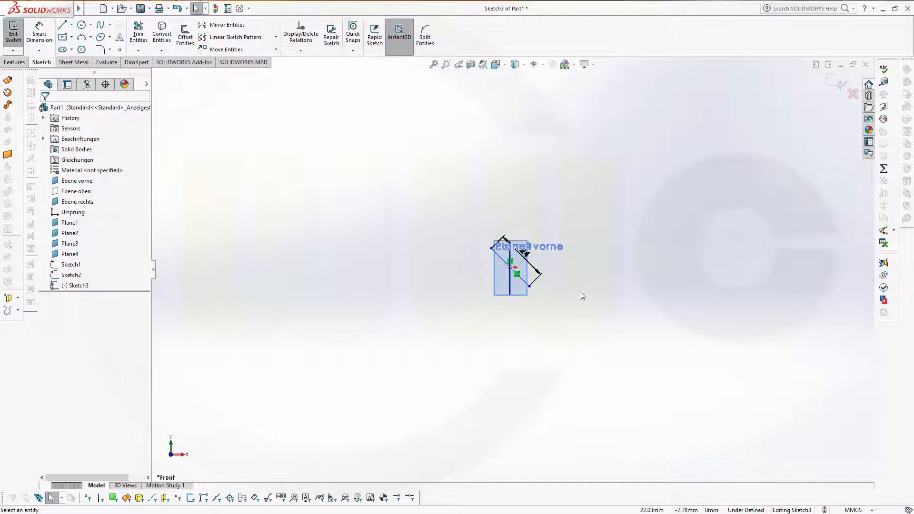
pyautogui.scroll(-2, 336, 162)
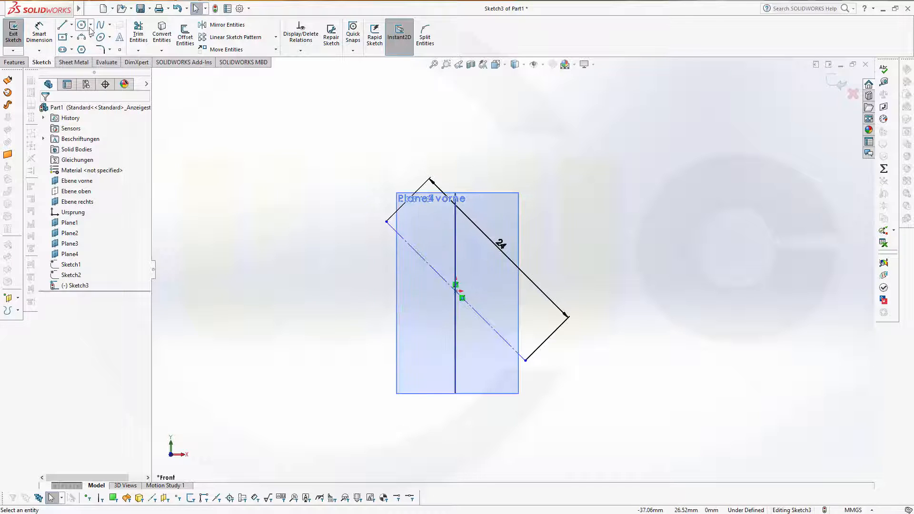
# Step: Draw small circles on the upper and lower ends of the diagonal line
pyautogui.click(82, 25)
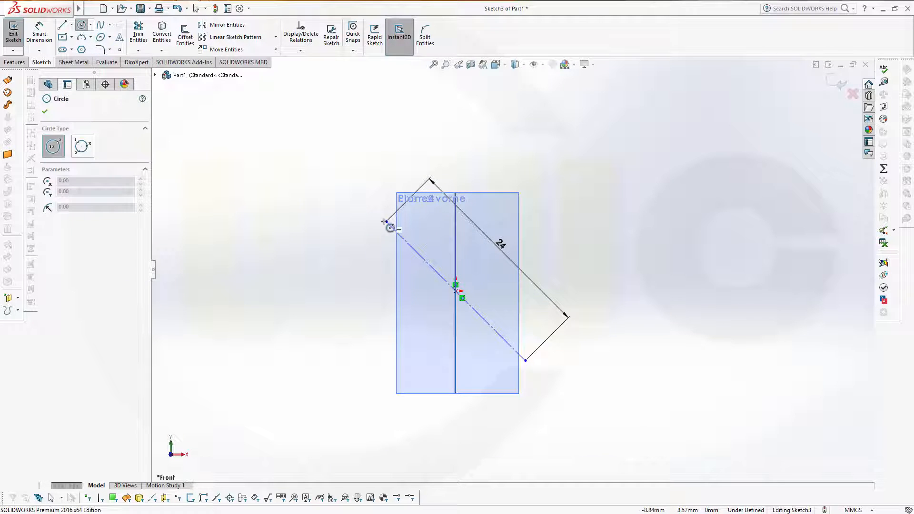
pyautogui.moveTo(386, 221); pyautogui.dragTo(398, 226)
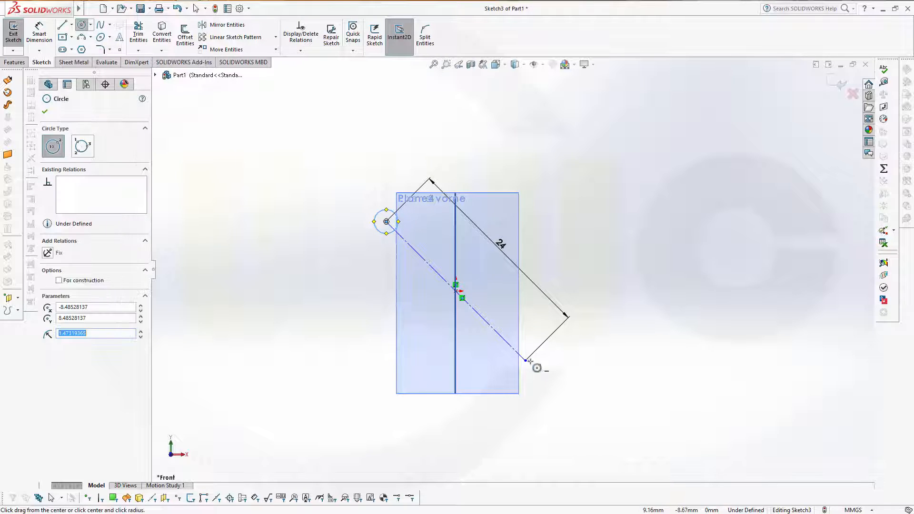
pyautogui.moveTo(526, 361)
pyautogui.mouseDown()
pyautogui.moveTo(543, 374)
pyautogui.moveTo(545, 365)
pyautogui.mouseUp()
pyautogui.press('Escape')
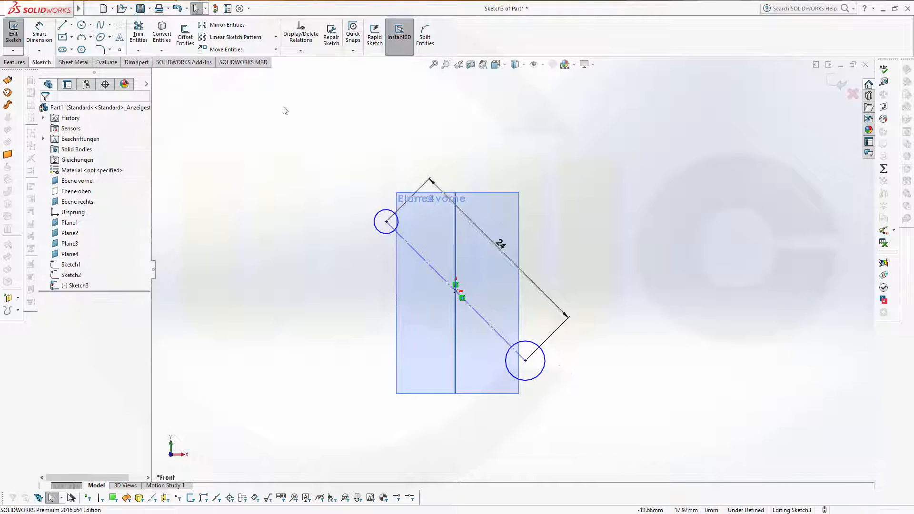
# Step: Dimension the upper circle to Ø1 mm and the lower circle to Ø2 mm
pyautogui.click(39, 33)
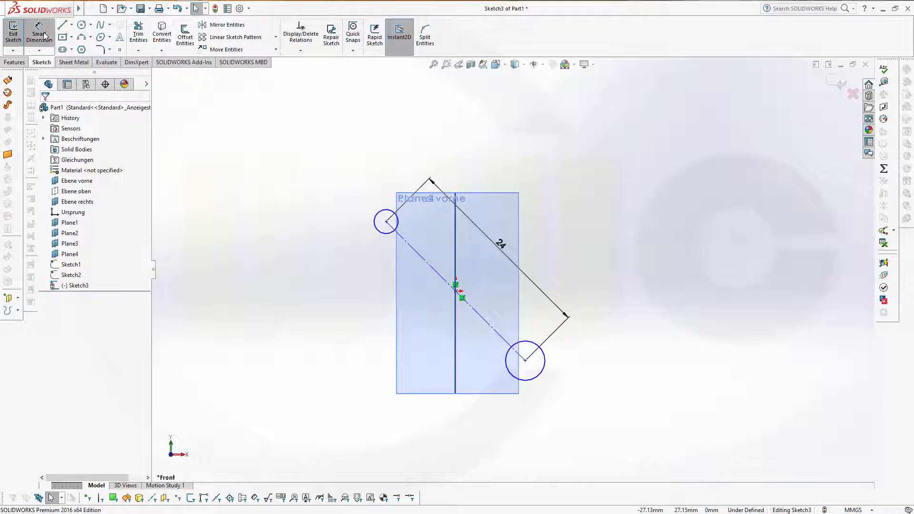
pyautogui.click(379, 218)
pyautogui.click(367, 193)
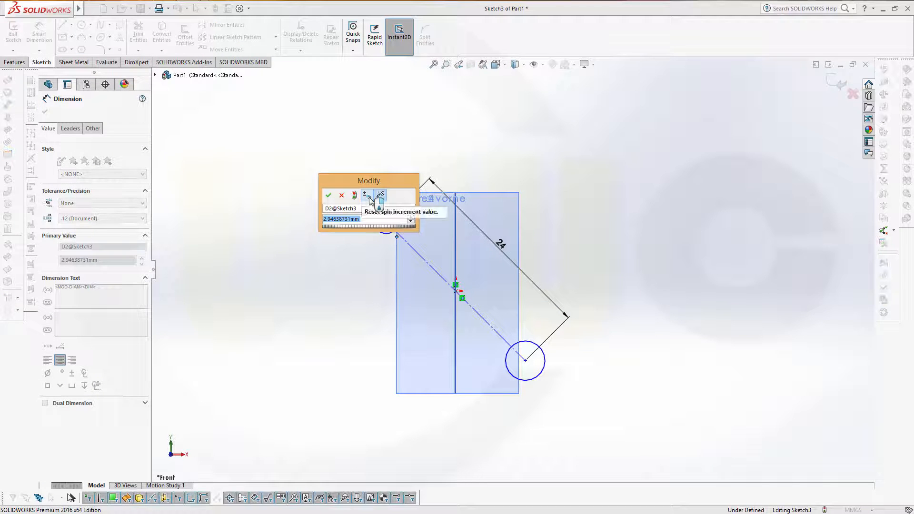
pyautogui.write('1')
pyautogui.press('Return')
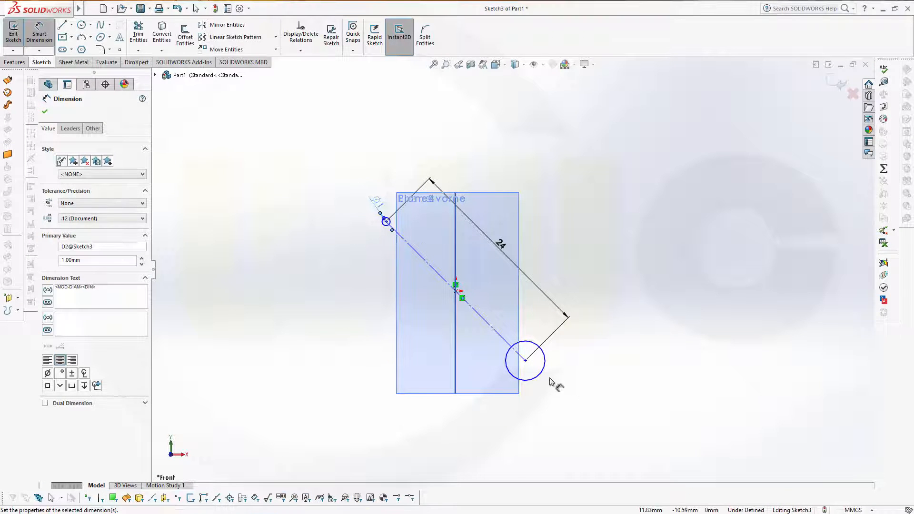
pyautogui.click(540, 378)
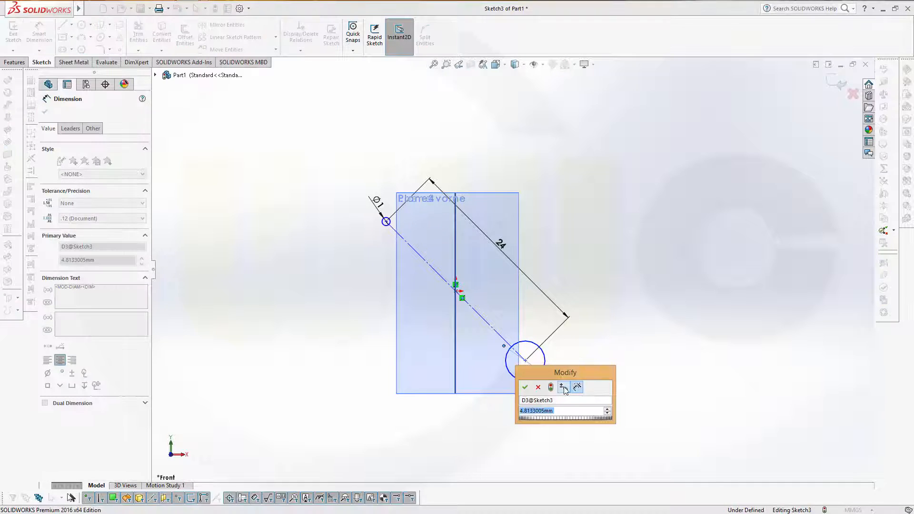
pyautogui.write('2')
pyautogui.press('Return')
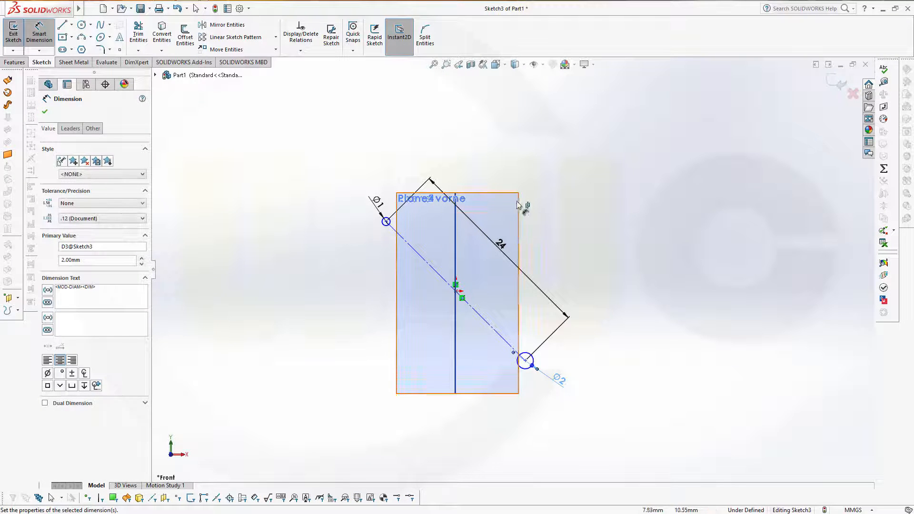
pyautogui.press('Escape')
pyautogui.click(42, 34)
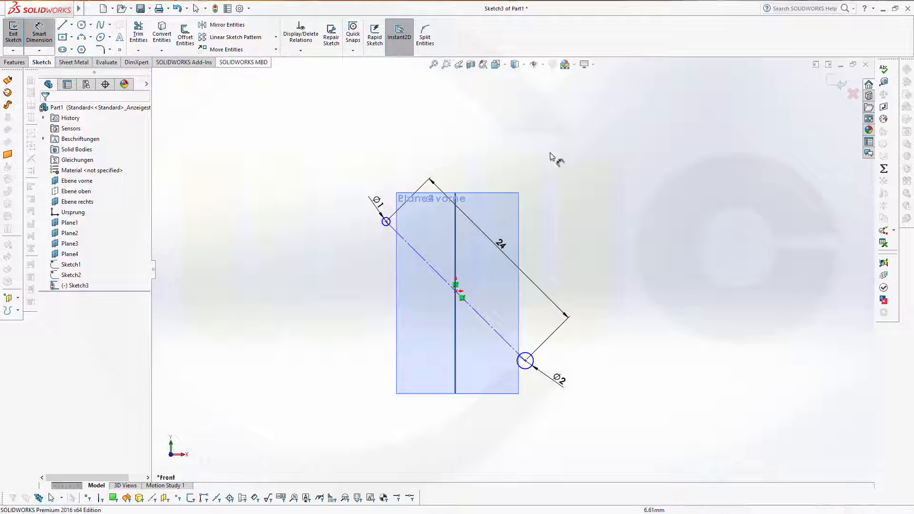
# Step: Dimension the angle between the vertical line and the diagonal construction line to 10°
pyautogui.click(455, 260)
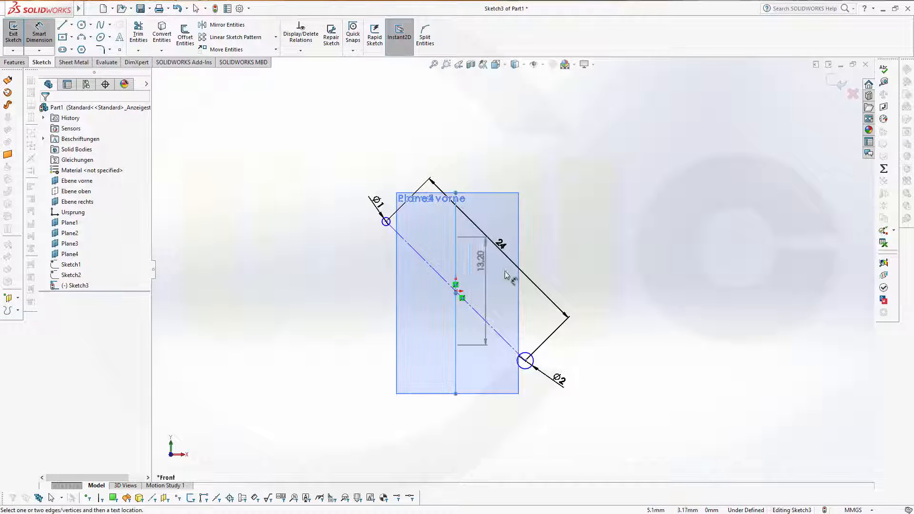
pyautogui.click(471, 306)
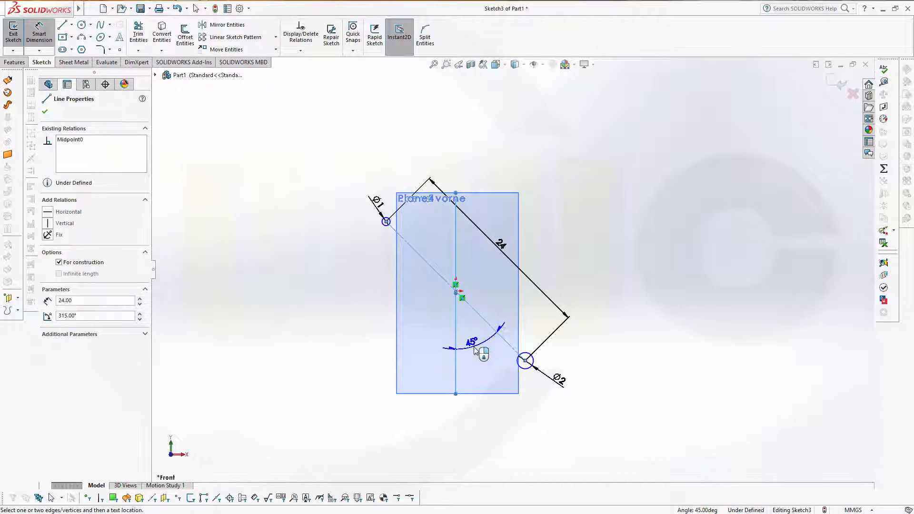
pyautogui.click(473, 346)
pyautogui.write('10')
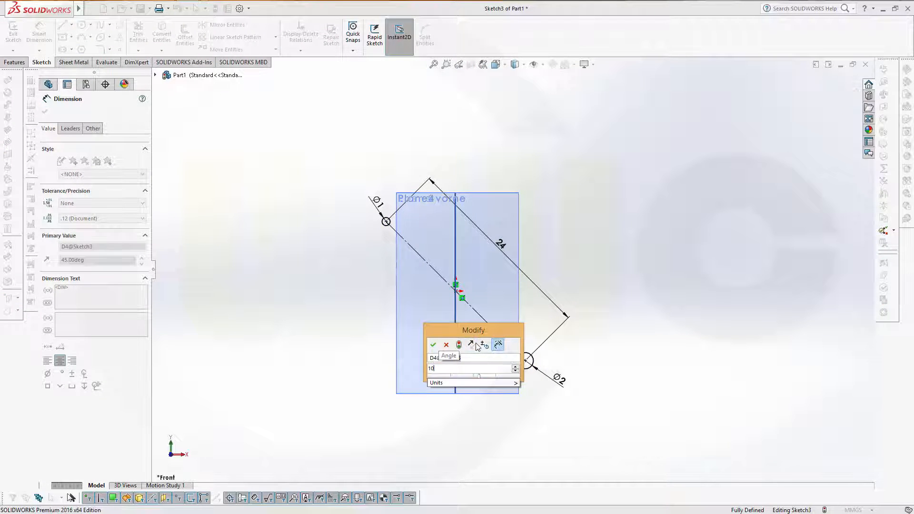
pyautogui.press('Return')
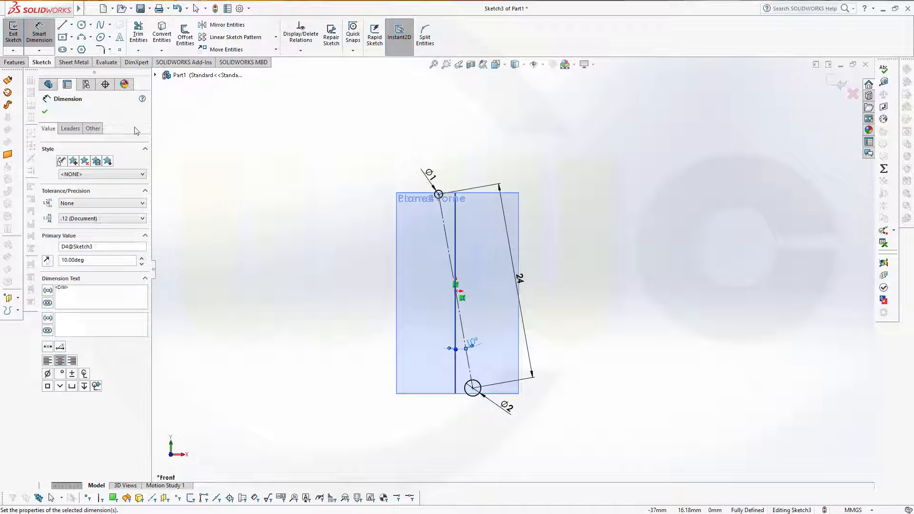
pyautogui.click(82, 24)
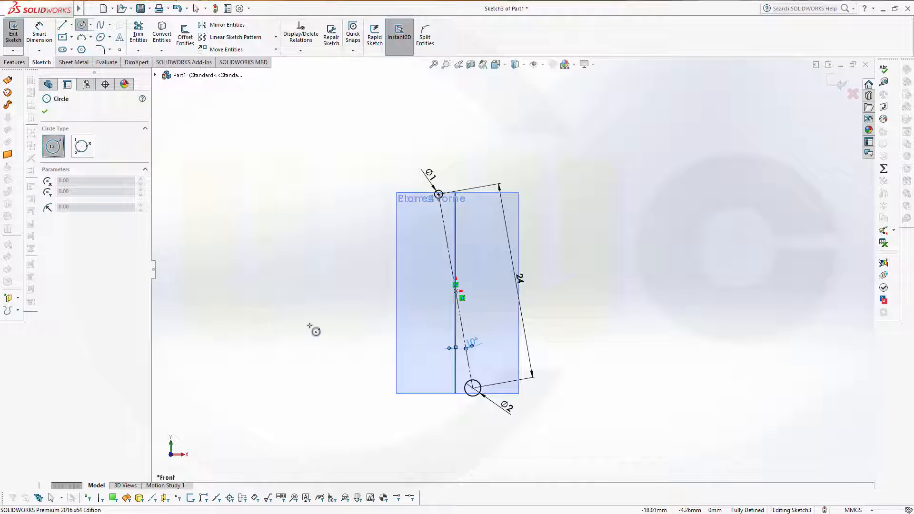
# Step: Draw a large circle, dimension it Ø60 mm, and drag its centre to the left
pyautogui.click(330, 325)
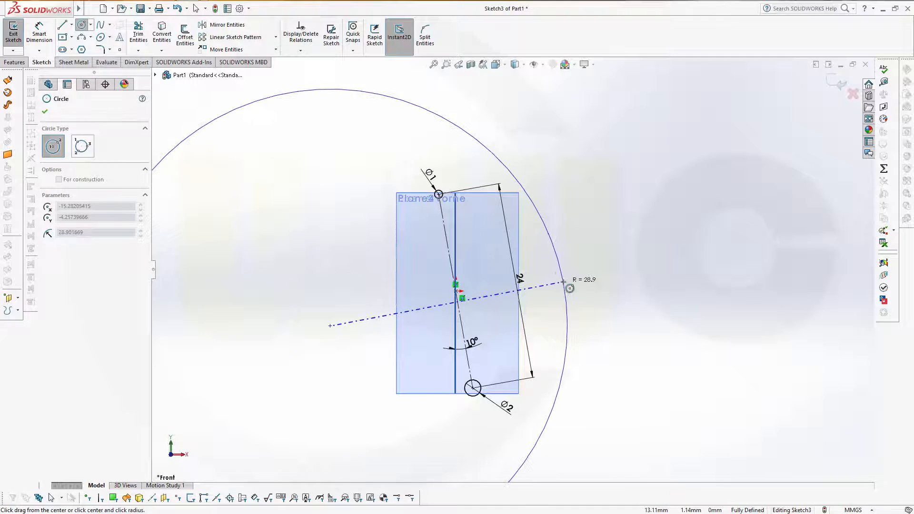
pyautogui.click(563, 282)
pyautogui.press('Escape')
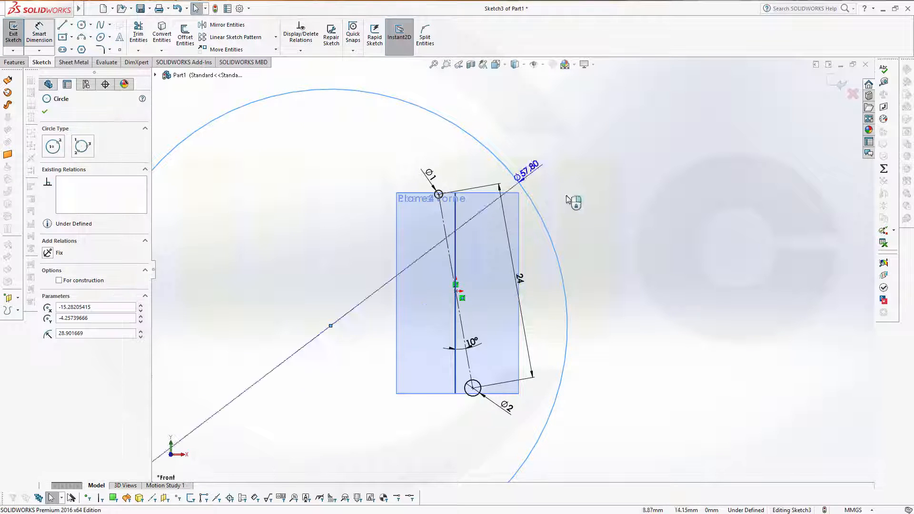
pyautogui.click(584, 229)
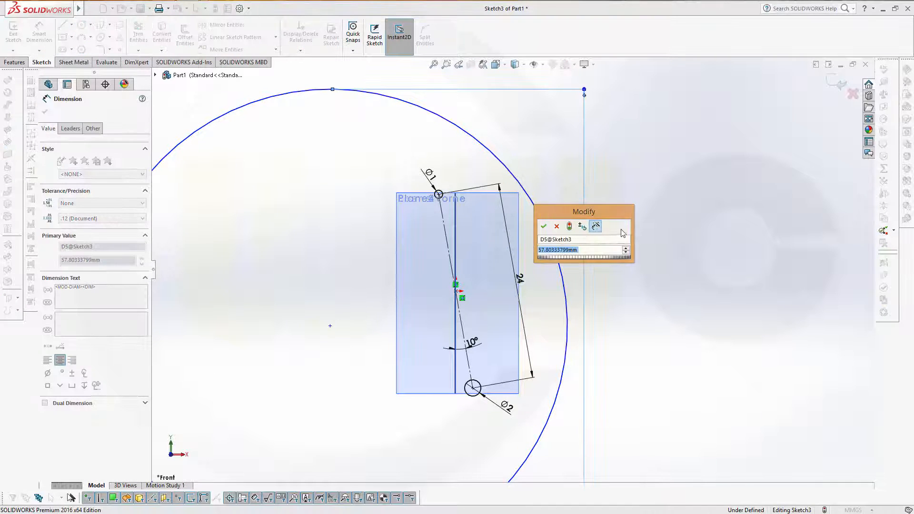
pyautogui.write('60')
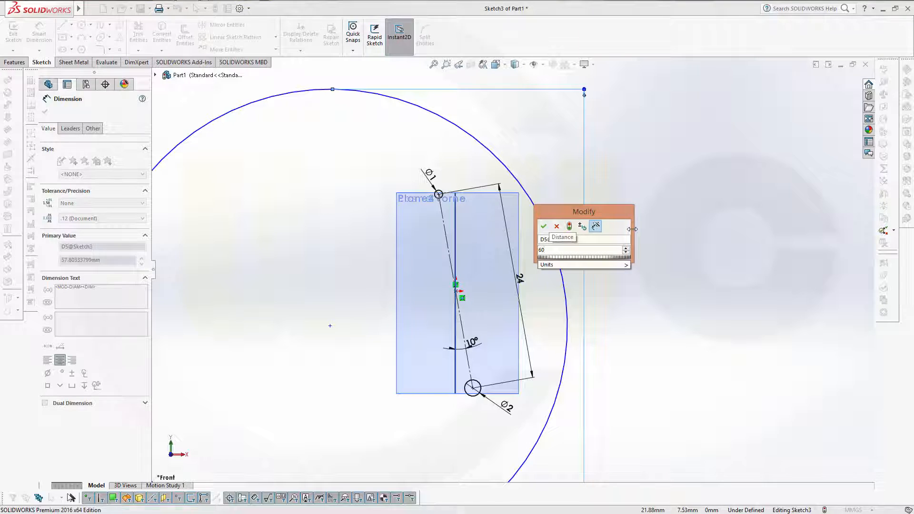
pyautogui.press('Return')
pyautogui.press('Escape')
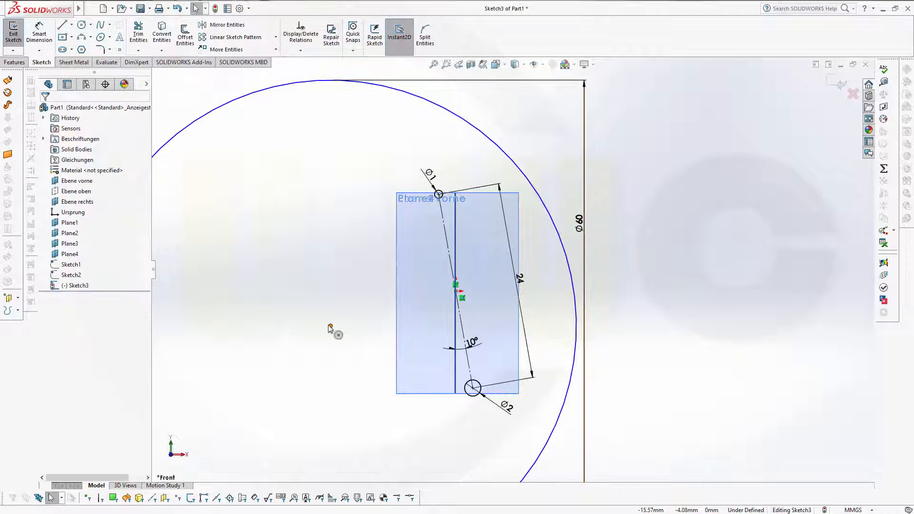
pyautogui.moveTo(330, 325)
pyautogui.mouseDown()
pyautogui.moveTo(281, 339)
pyautogui.moveTo(246, 333)
pyautogui.mouseUp()
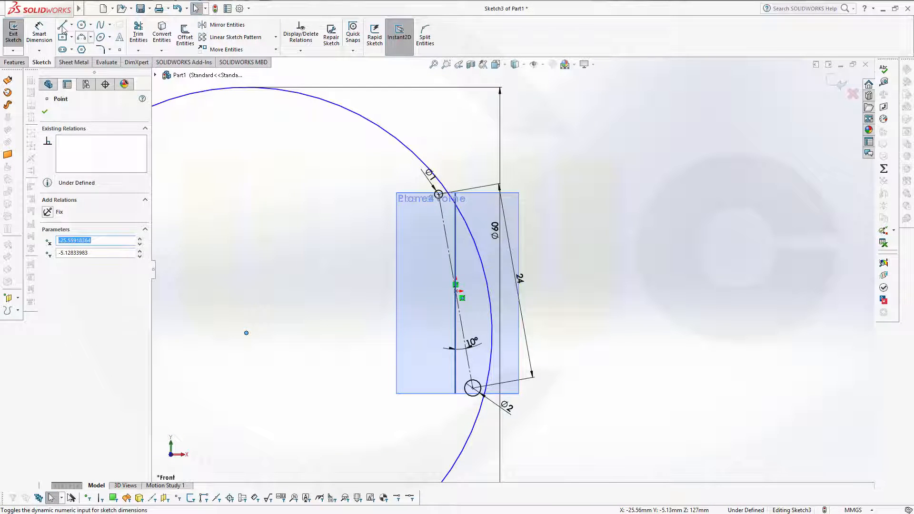
# Step: Draw a second large circle, dimension it Ø100 mm, and move its centre down-left
pyautogui.click(82, 26)
pyautogui.click(212, 267)
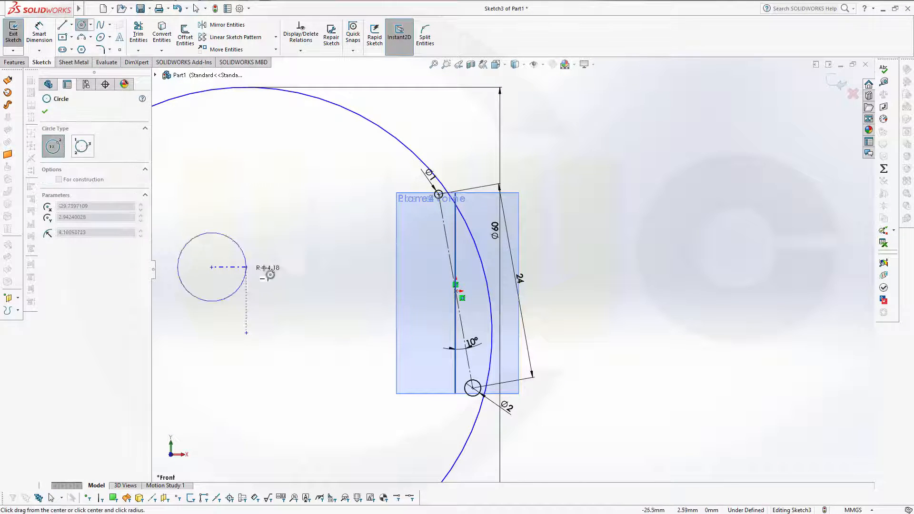
pyautogui.click(332, 262)
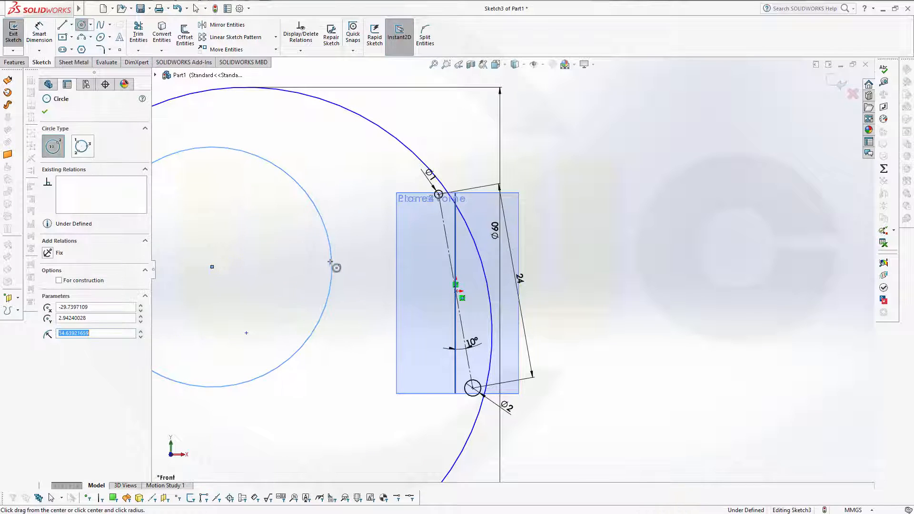
pyautogui.click(40, 32)
pyautogui.click(309, 191)
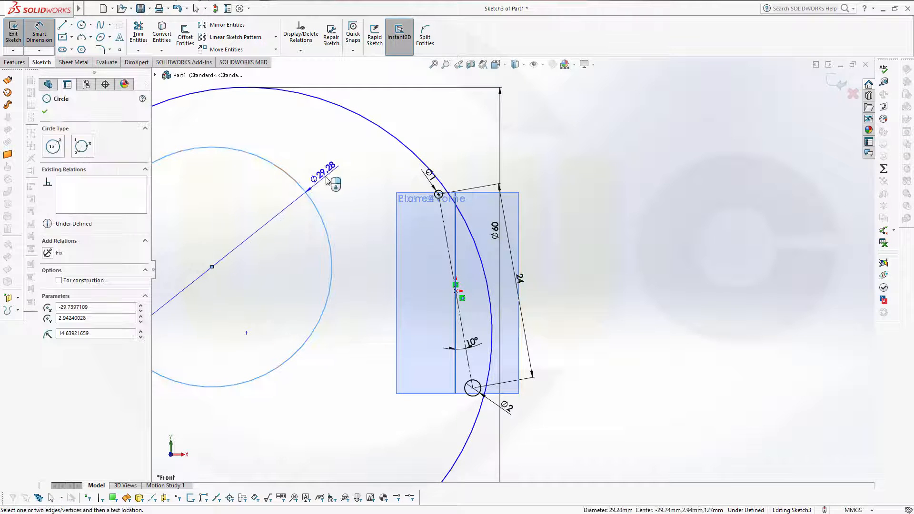
pyautogui.click(332, 181)
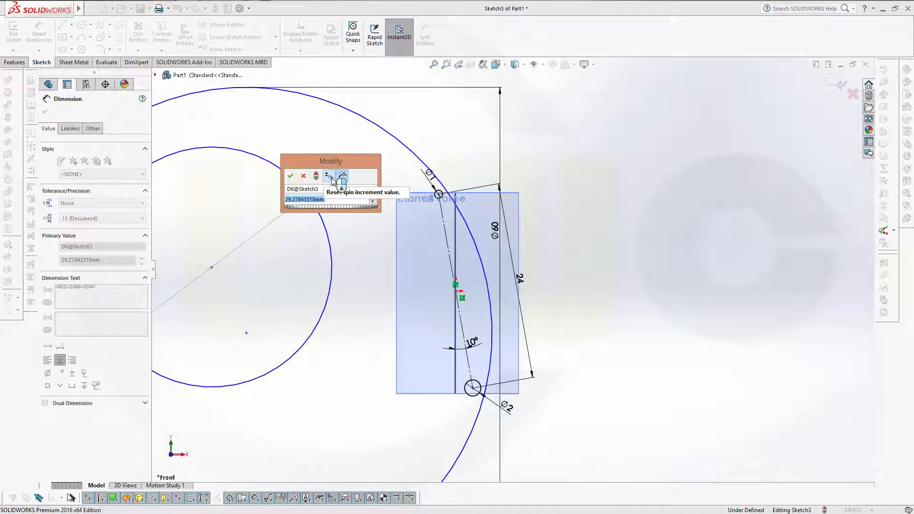
pyautogui.write('100')
pyautogui.press('Return')
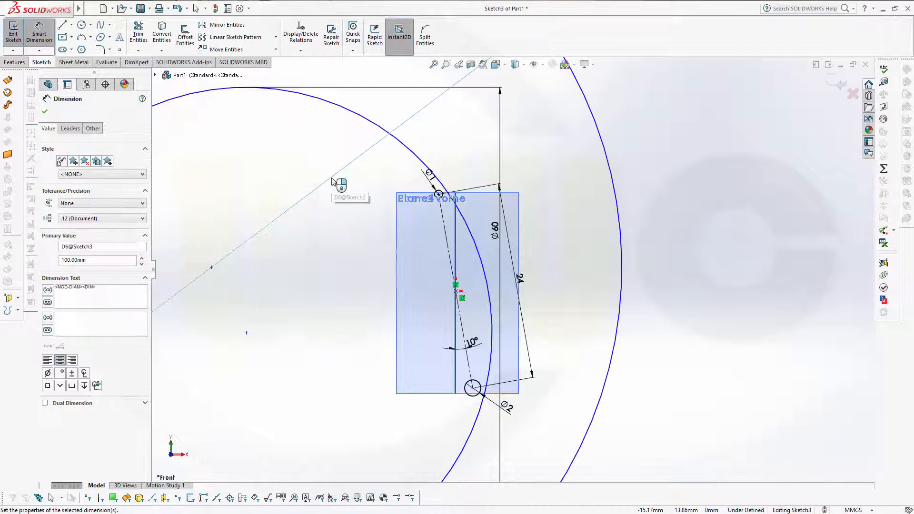
pyautogui.press('Escape')
pyautogui.scroll(2, 268, 273)
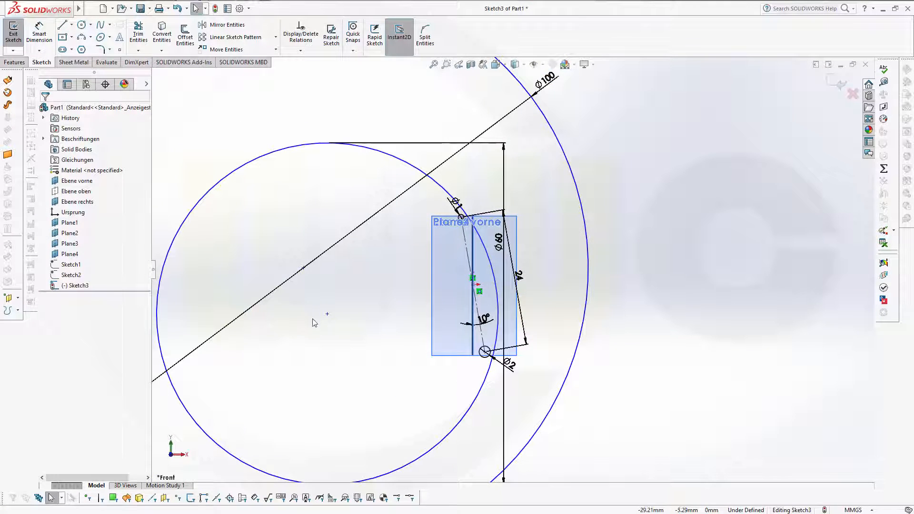
pyautogui.scroll(2, 314, 322)
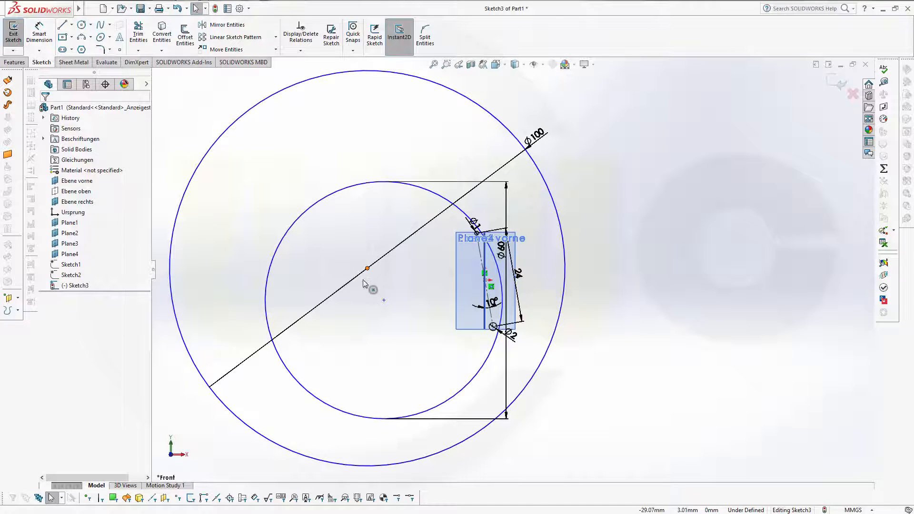
pyautogui.moveTo(365, 276); pyautogui.dragTo(290, 310)
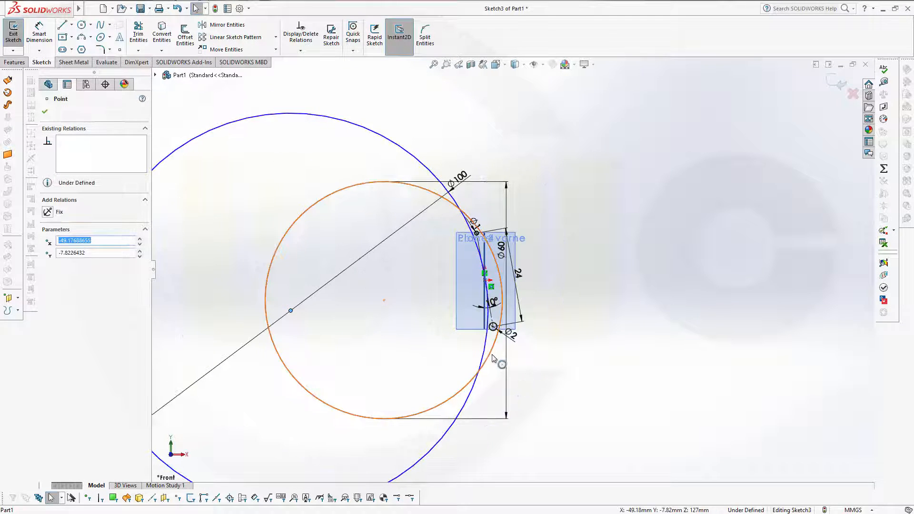
# Step: Make both large arcs tangent to the upper Ø1 circle
pyautogui.scroll(1, 495, 355)
pyautogui.scroll(-6, 533, 333)
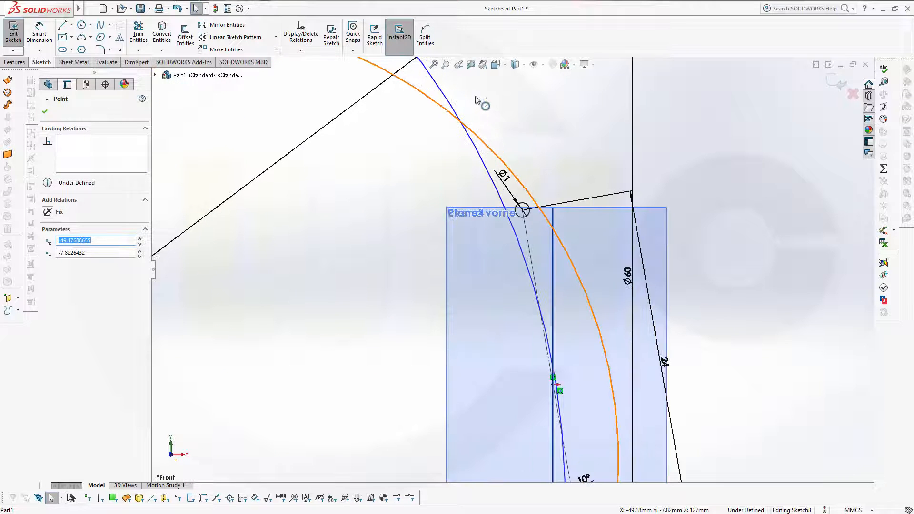
pyautogui.scroll(-2, 519, 125)
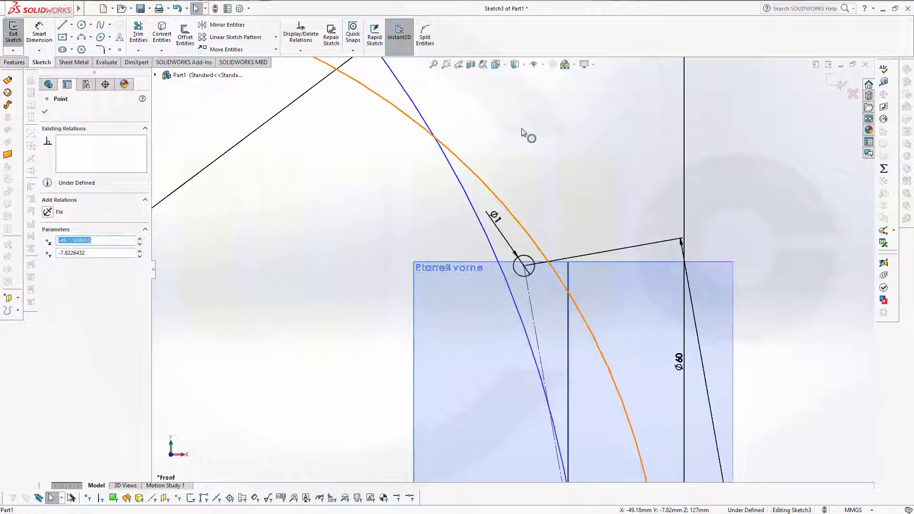
pyautogui.click(322, 139)
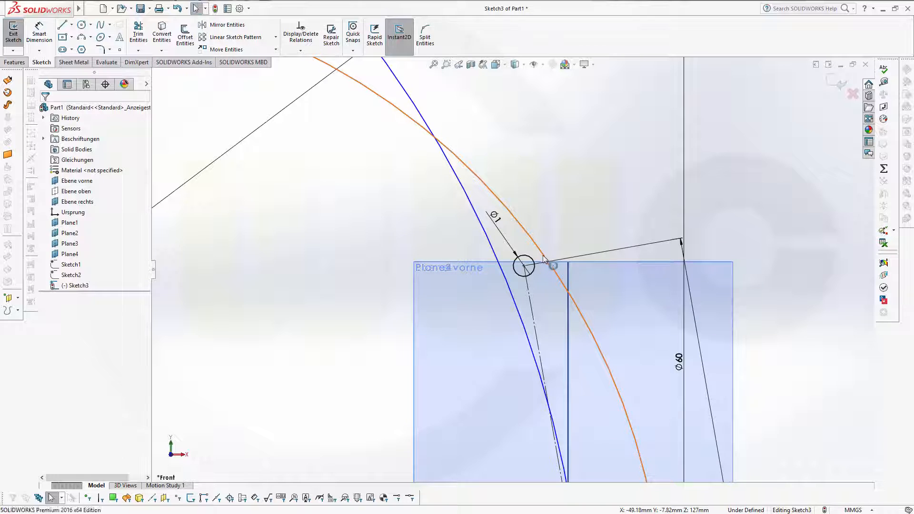
pyautogui.click(535, 262)
pyautogui.keyDown('ctrl'); pyautogui.click(533, 261); pyautogui.keyUp('ctrl')
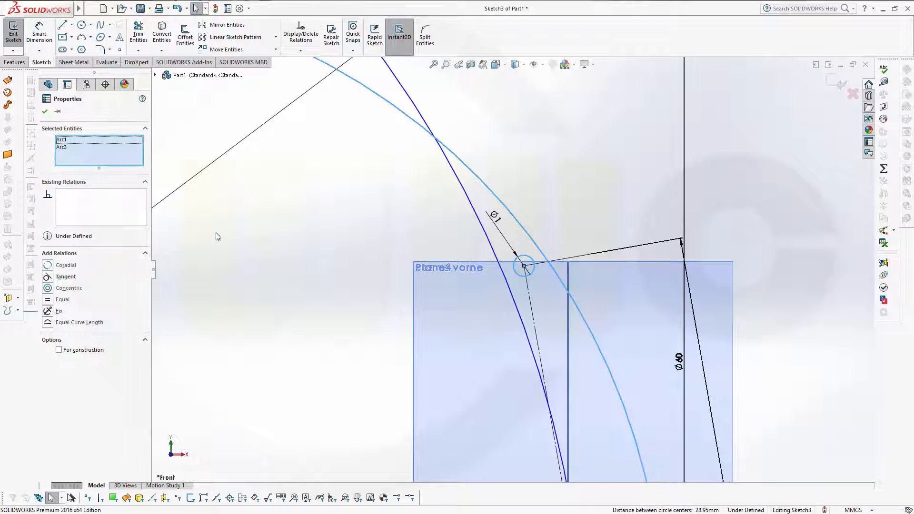
pyautogui.click(67, 279)
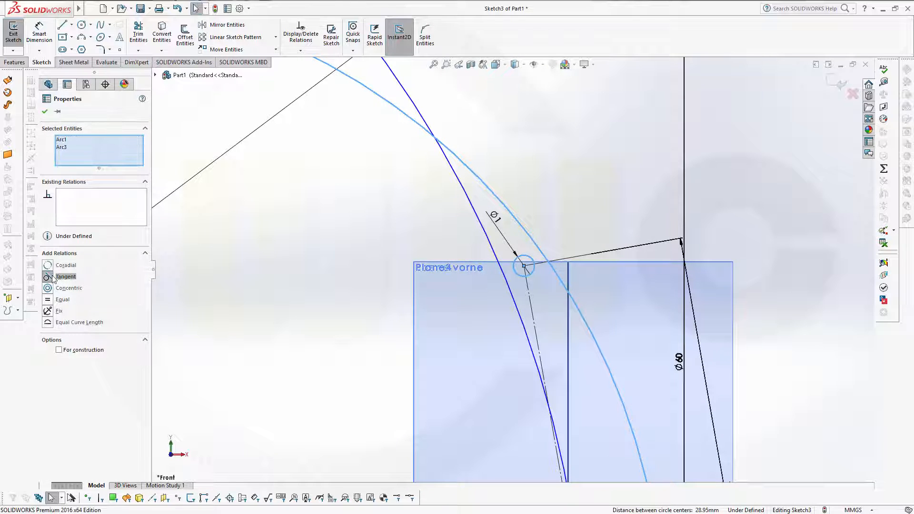
pyautogui.click(502, 272)
pyautogui.keyDown('ctrl'); pyautogui.click(514, 267); pyautogui.keyUp('ctrl')
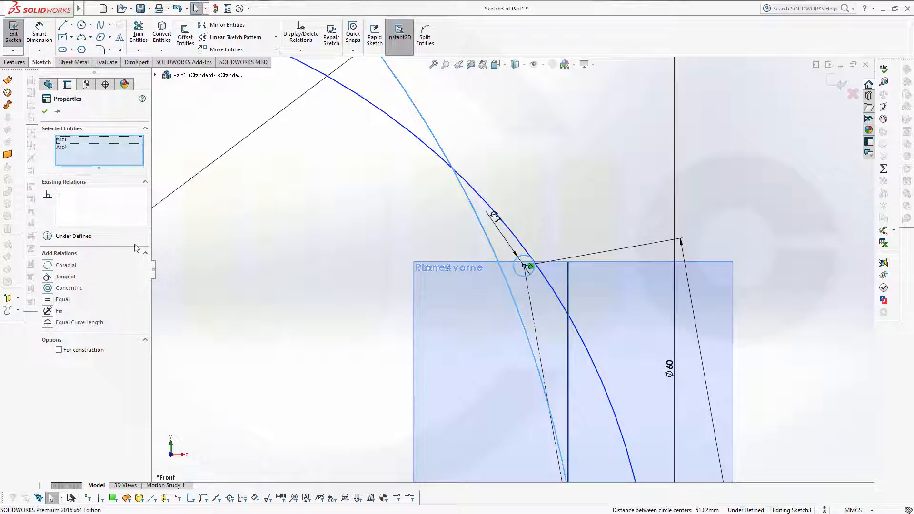
pyautogui.click(50, 277)
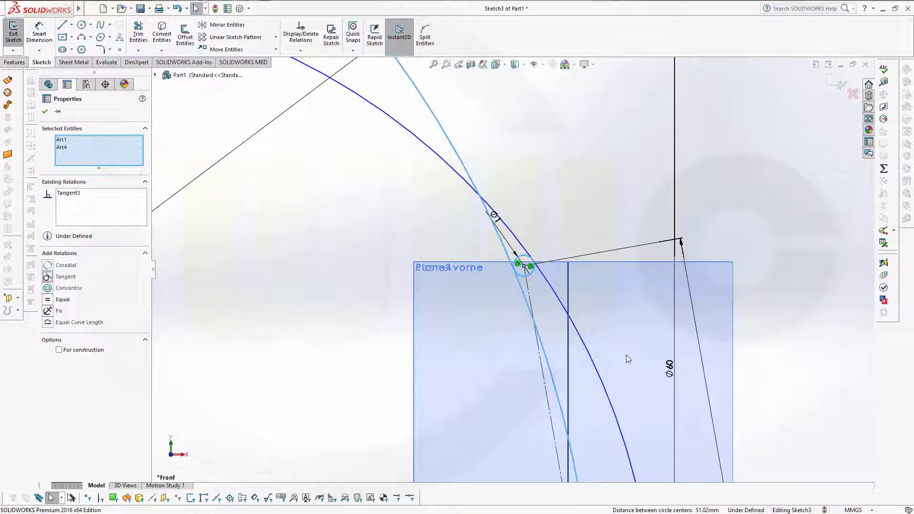
# Step: Make both large arcs tangent to the lower Ø2 circle and confirm the relations
pyautogui.keyDown('ctrl'); pyautogui.moveTo(748, 406); pyautogui.dragTo(639, 151, button='middle'); pyautogui.keyUp('ctrl')
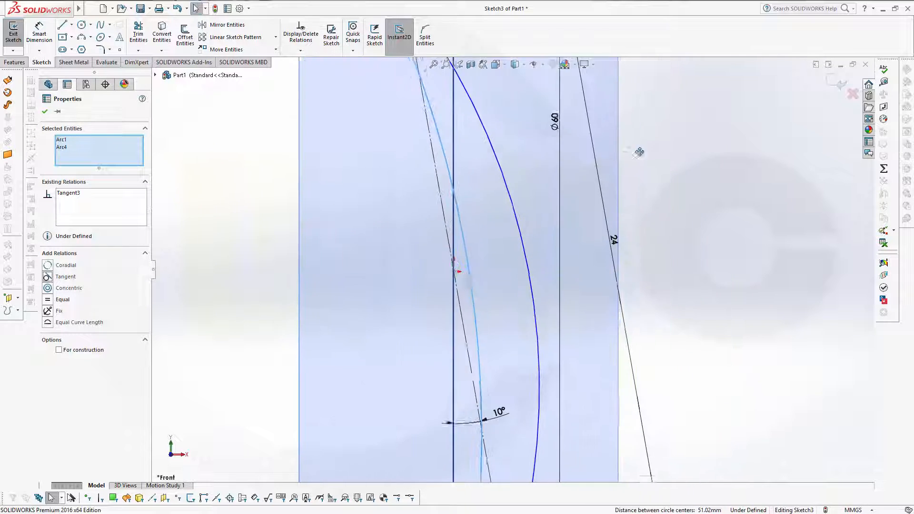
pyautogui.keyDown('ctrl'); pyautogui.moveTo(634, 390); pyautogui.dragTo(660, 92, button='middle'); pyautogui.keyUp('ctrl')
pyautogui.scroll(-3, 505, 235)
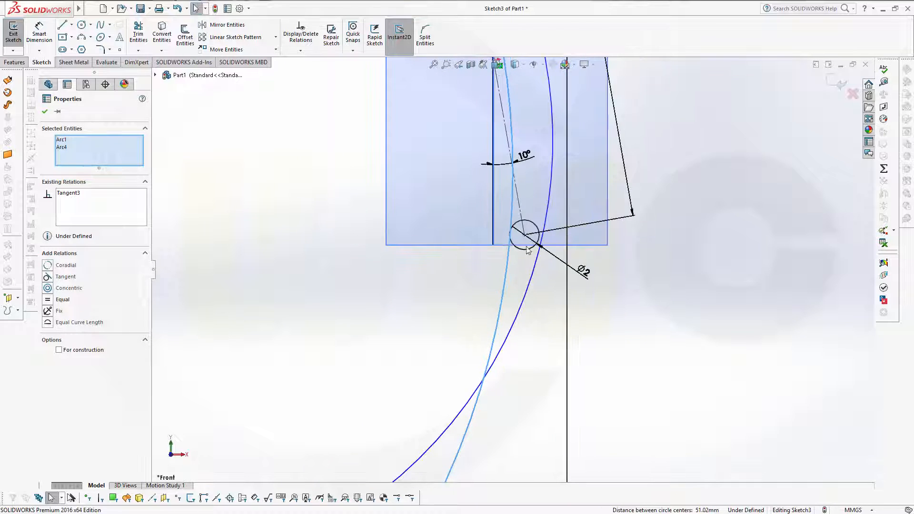
pyautogui.click(592, 268)
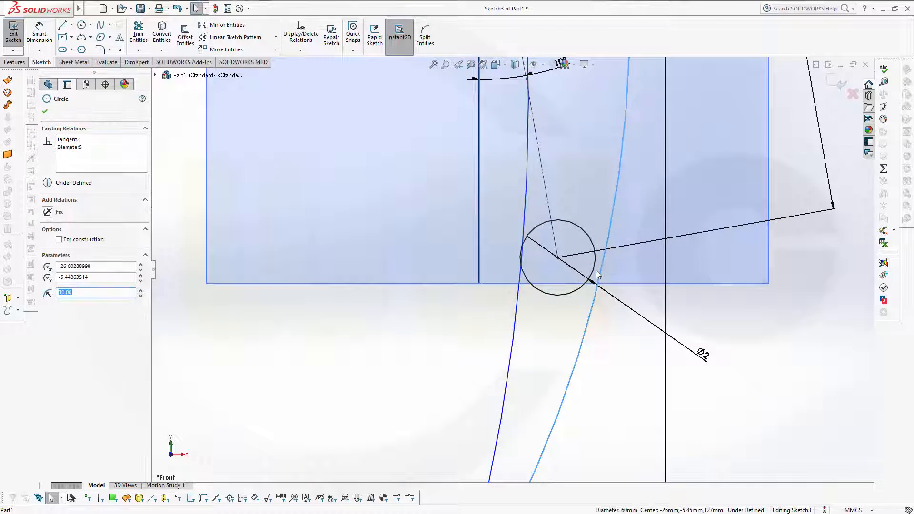
pyautogui.keyDown('ctrl'); pyautogui.click(599, 278); pyautogui.keyUp('ctrl')
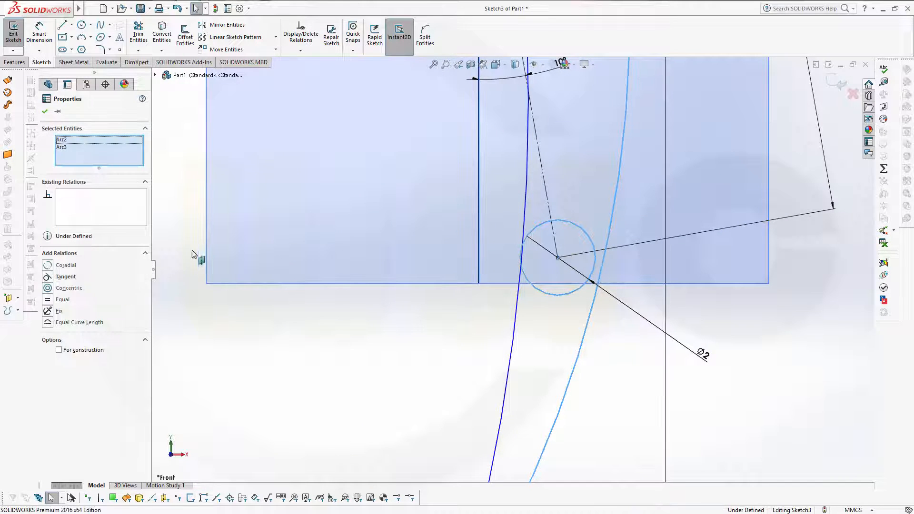
pyautogui.click(51, 276)
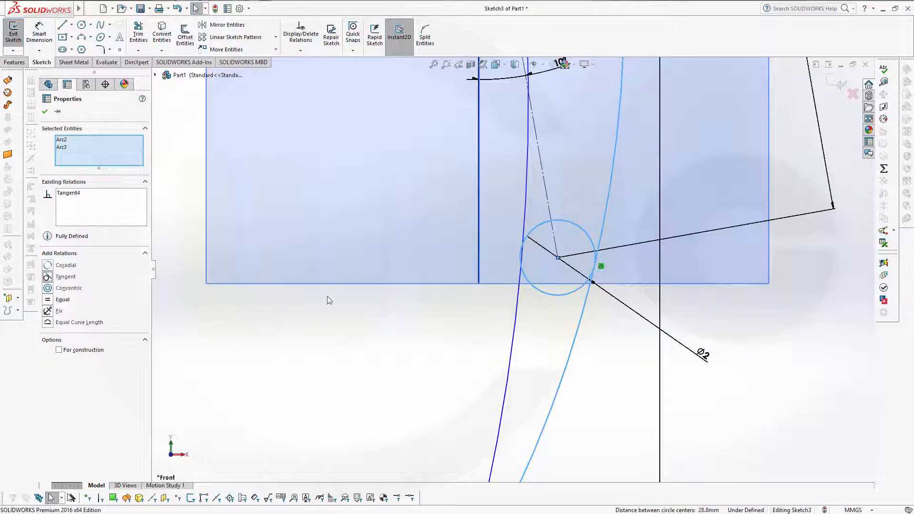
pyautogui.click(519, 286)
pyautogui.keyDown('ctrl'); pyautogui.click(525, 275); pyautogui.keyUp('ctrl')
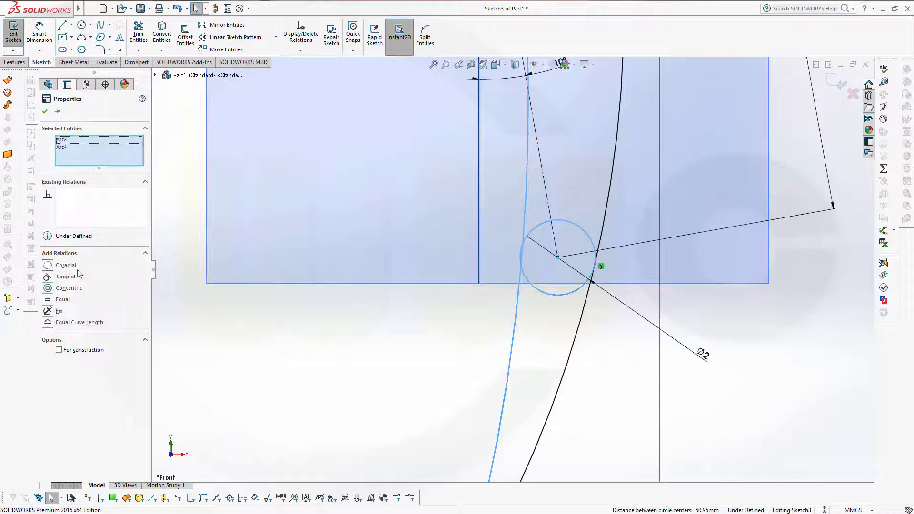
pyautogui.click(50, 277)
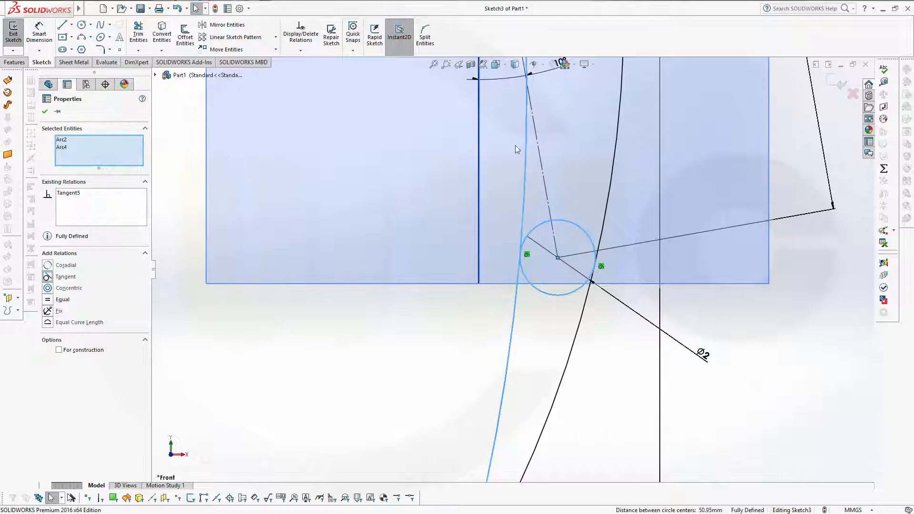
pyautogui.click(44, 112)
pyautogui.scroll(6, 513, 268)
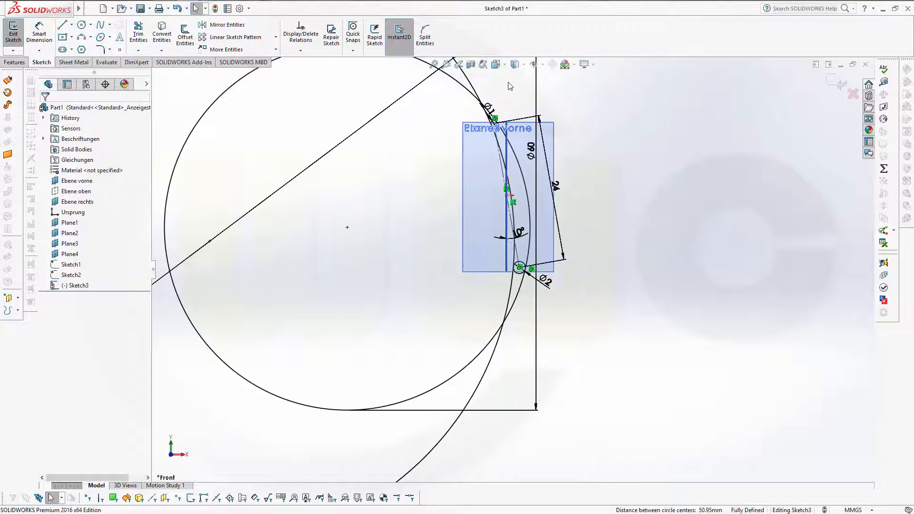
# Step: Power-trim away the excess outer arcs and leftover arc segments
pyautogui.scroll(-1, 508, 86)
pyautogui.scroll(1, 508, 84)
pyautogui.click(142, 35)
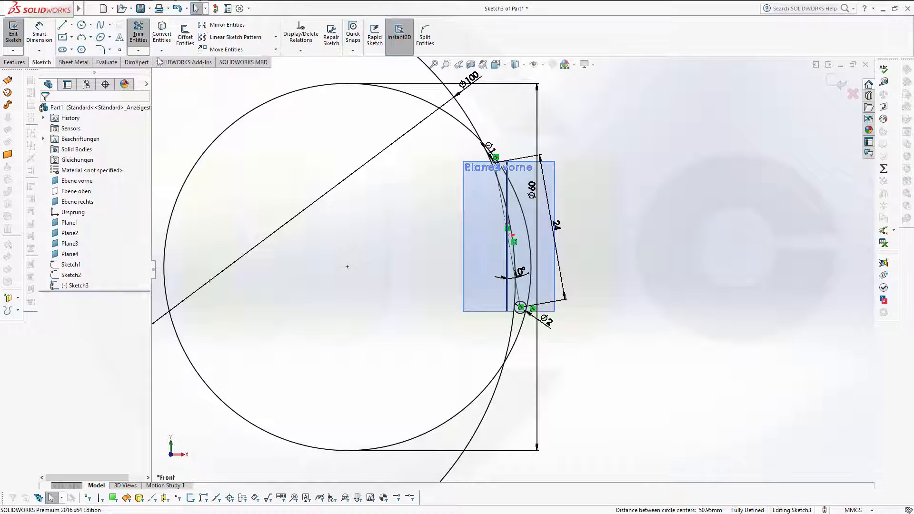
pyautogui.moveTo(374, 118); pyautogui.dragTo(518, 104)
pyautogui.moveTo(578, 355); pyautogui.dragTo(481, 336)
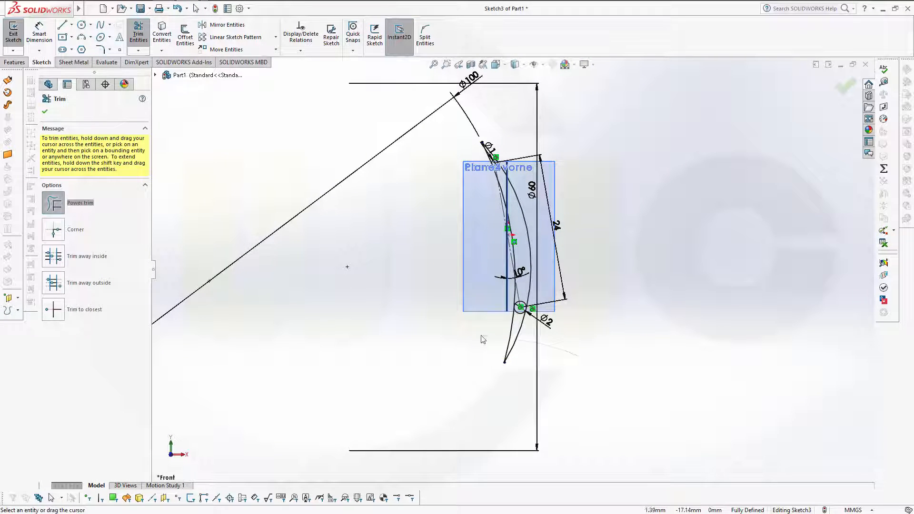
# Step: Trim the outer part of the lower Ø2 circle to leave a rounded tip
pyautogui.scroll(3, 528, 286)
pyautogui.scroll(-7, 538, 316)
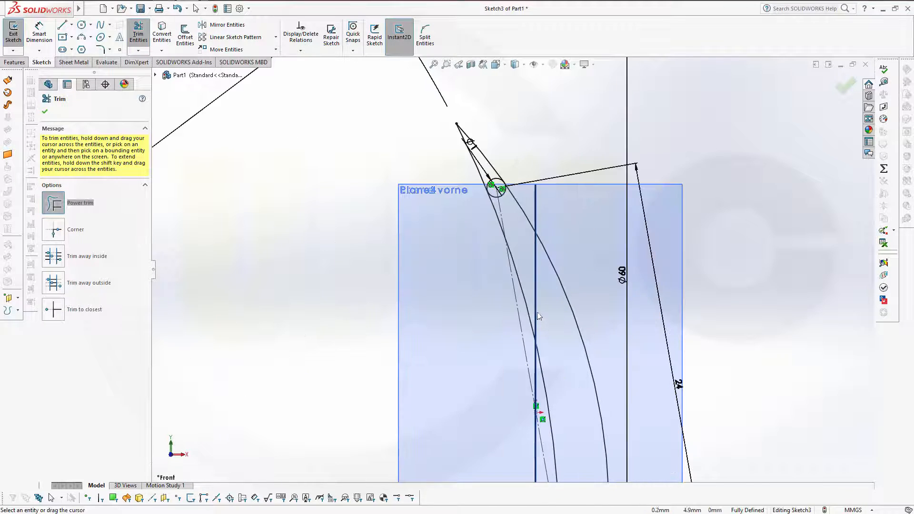
pyautogui.scroll(-3, 538, 316)
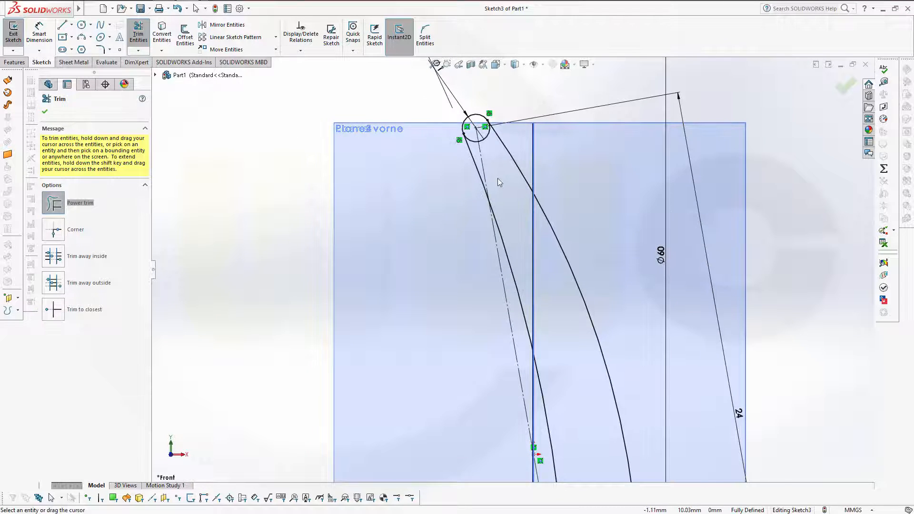
pyautogui.scroll(-3, 488, 157)
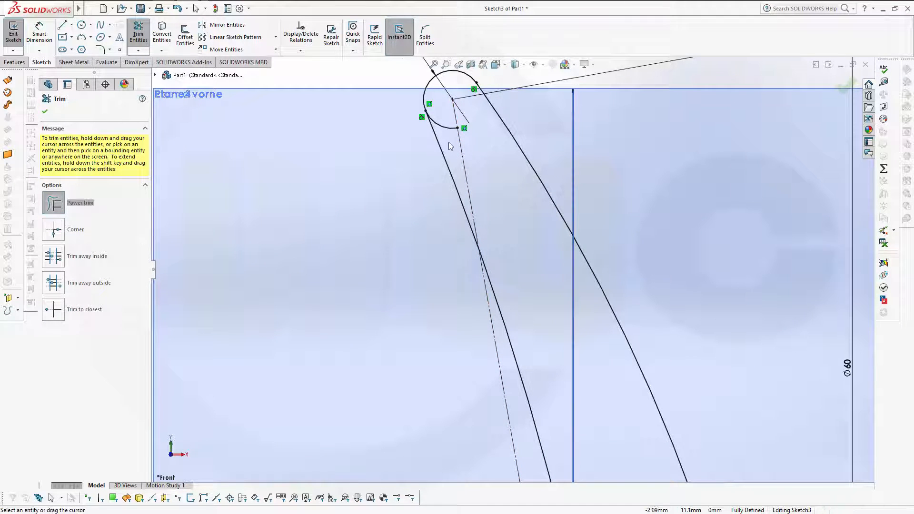
pyautogui.scroll(-3, 548, 210)
pyautogui.scroll(5, 668, 435)
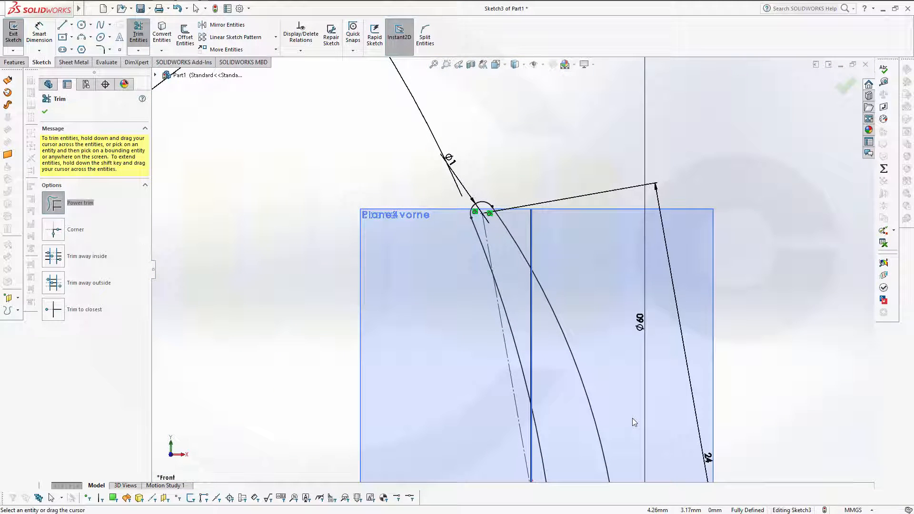
pyautogui.keyDown('ctrl'); pyautogui.moveTo(632, 419); pyautogui.dragTo(591, 172, button='middle'); pyautogui.keyUp('ctrl')
pyautogui.moveTo(587, 391)
pyautogui.keyDown('ctrl'); pyautogui.mouseDown(button='middle')
pyautogui.moveTo(569, 162)
pyautogui.moveTo(569, 172)
pyautogui.mouseUp(button='middle'); pyautogui.keyUp('ctrl')
pyautogui.moveTo(536, 281)
pyautogui.mouseDown()
pyautogui.moveTo(523, 298)
pyautogui.moveTo(505, 279)
pyautogui.mouseUp()
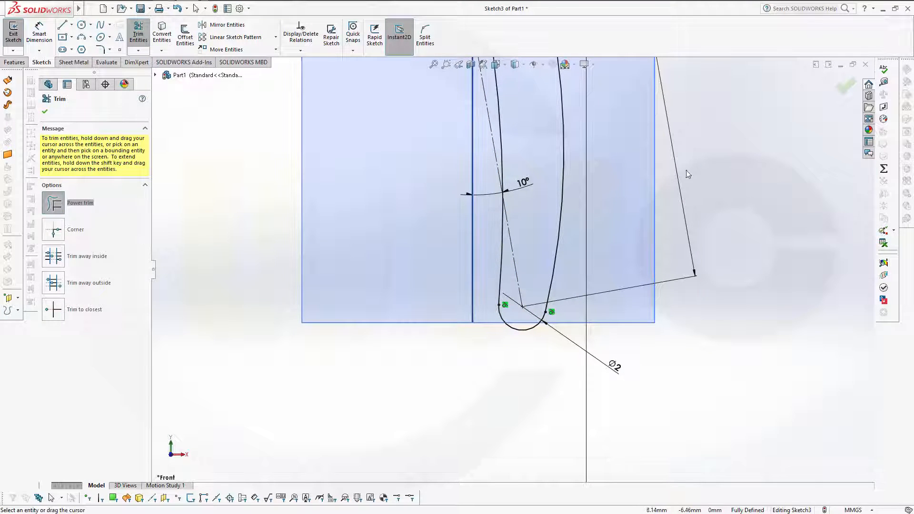
pyautogui.click(845, 91)
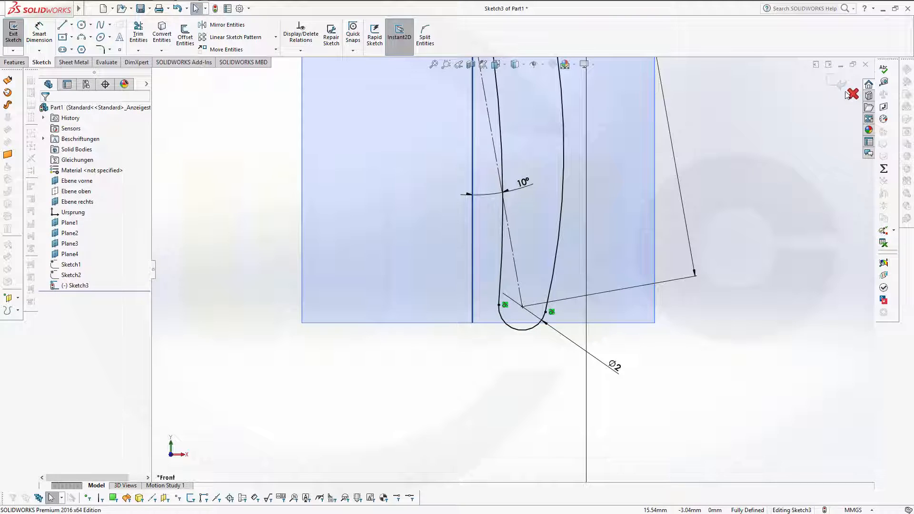
# Step: Exit Sketch3, show Sketch1 and Sketch2 again, and orbit to see all three profiles
pyautogui.click(838, 88)
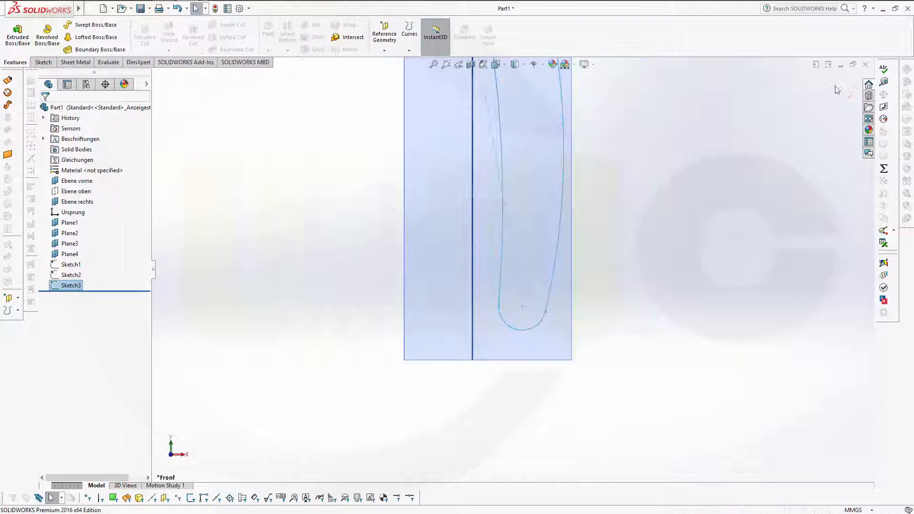
pyautogui.moveTo(714, 149)
pyautogui.mouseDown(button='middle')
pyautogui.moveTo(617, 121)
pyautogui.moveTo(598, 133)
pyautogui.mouseUp(button='middle')
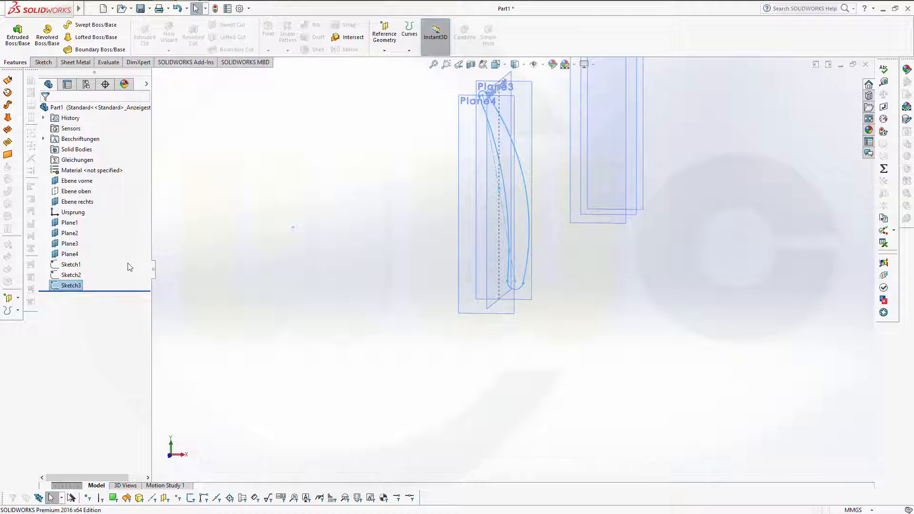
pyautogui.click(79, 264)
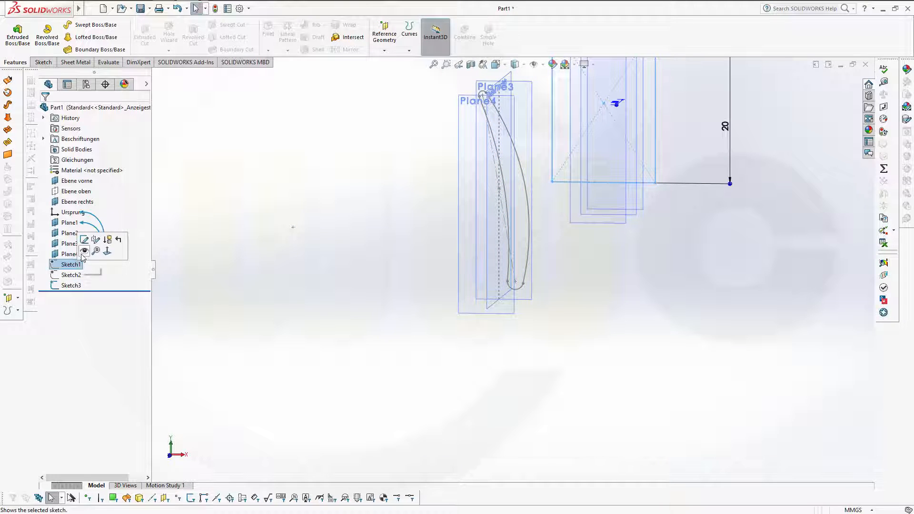
pyautogui.click(84, 252)
pyautogui.click(71, 275)
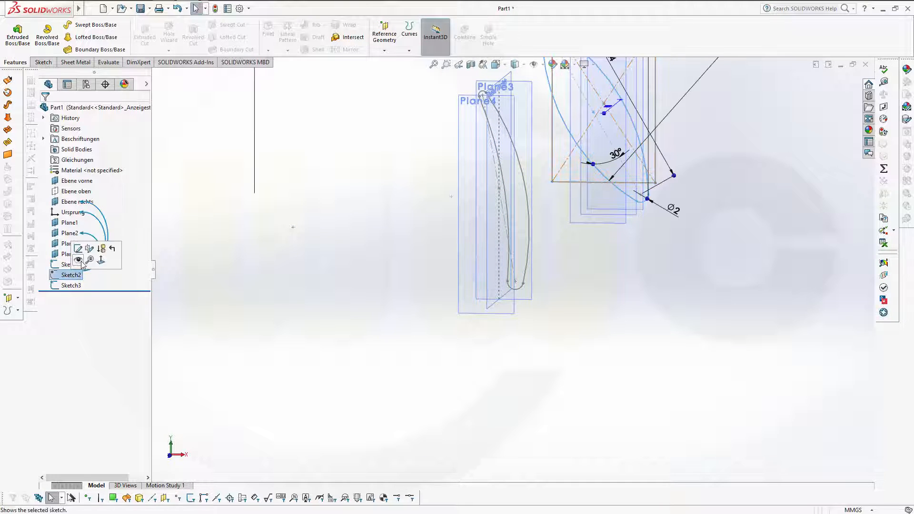
pyautogui.click(79, 260)
pyautogui.moveTo(558, 217)
pyautogui.mouseDown(button='middle')
pyautogui.moveTo(551, 209)
pyautogui.moveTo(561, 200)
pyautogui.moveTo(504, 248)
pyautogui.mouseUp(button='middle')
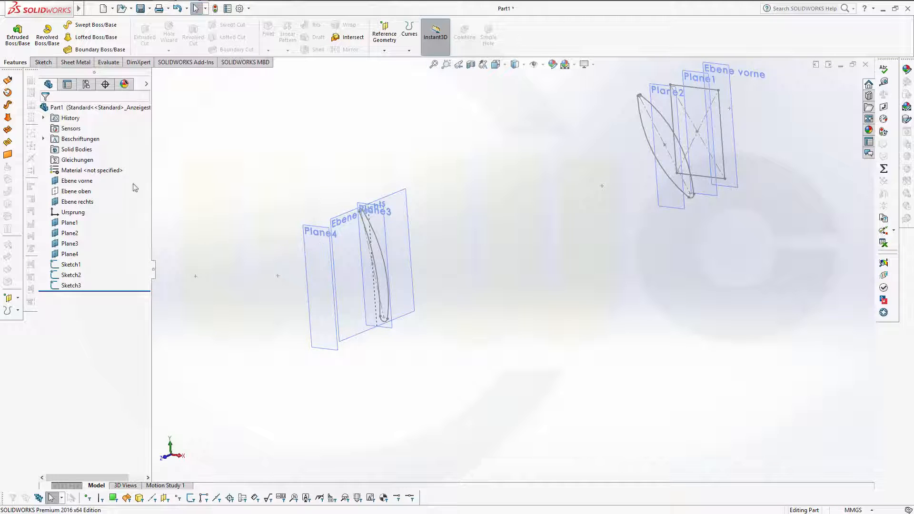
# Step: Start a sketch on Plane4 and place a point at the sketch origin
pyautogui.click(72, 254)
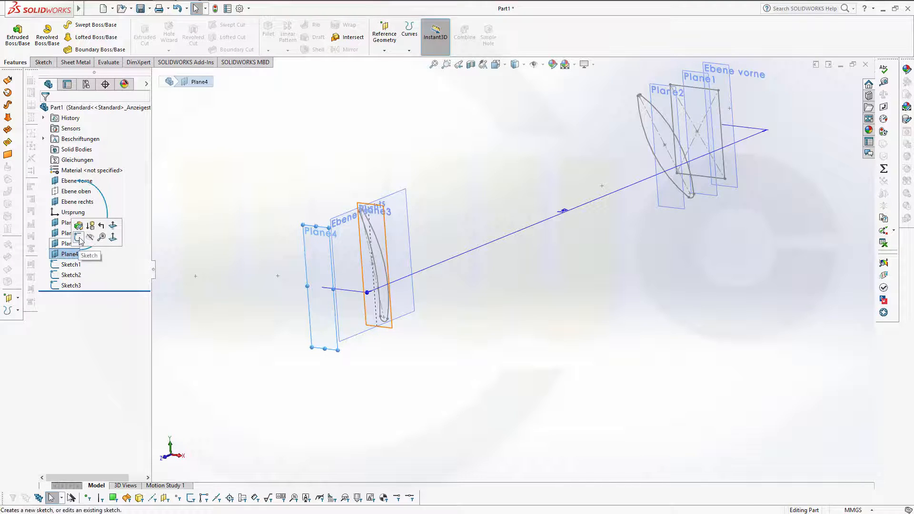
pyautogui.click(80, 241)
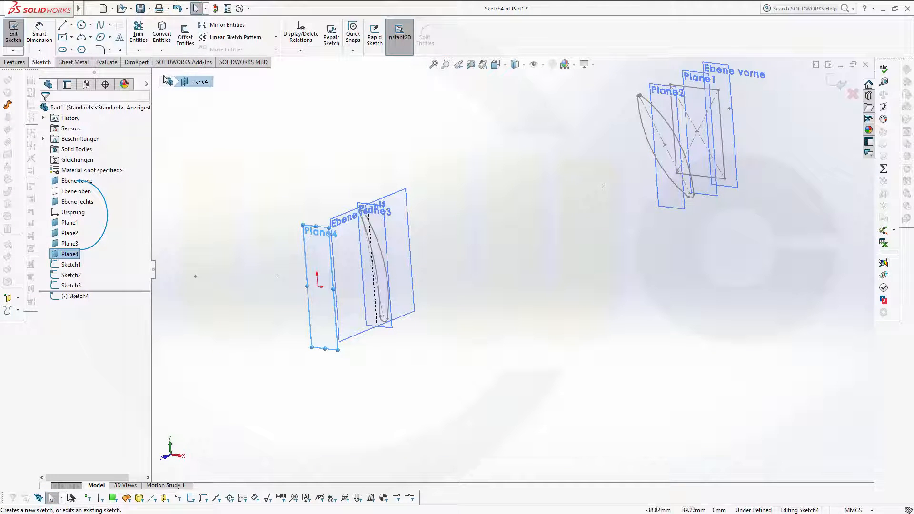
pyautogui.click(119, 49)
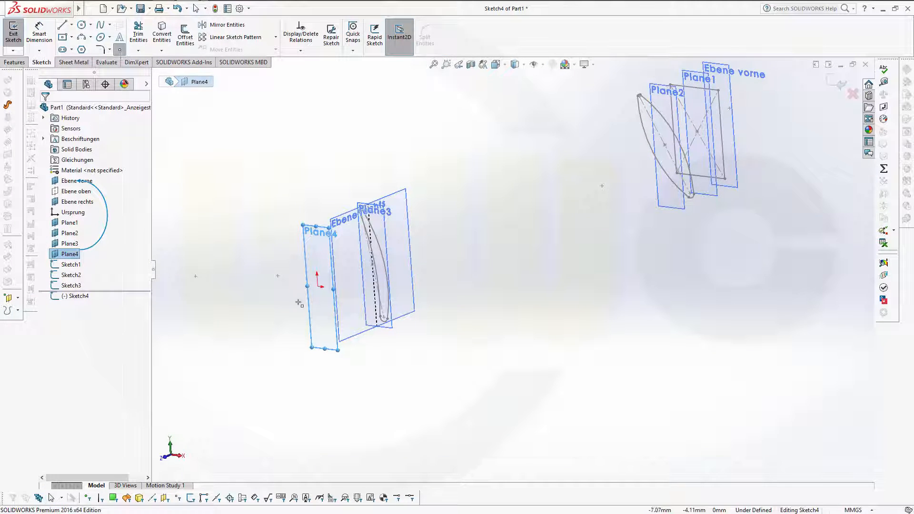
pyautogui.click(318, 286)
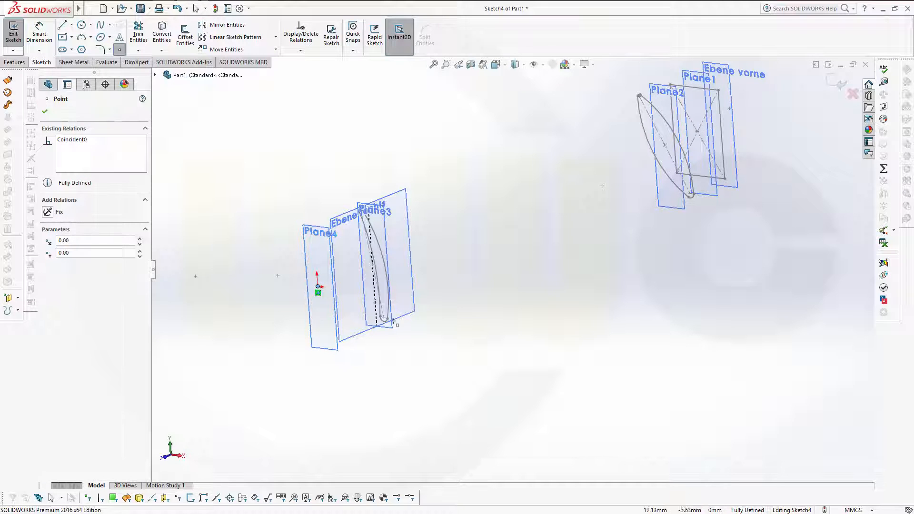
pyautogui.click(46, 112)
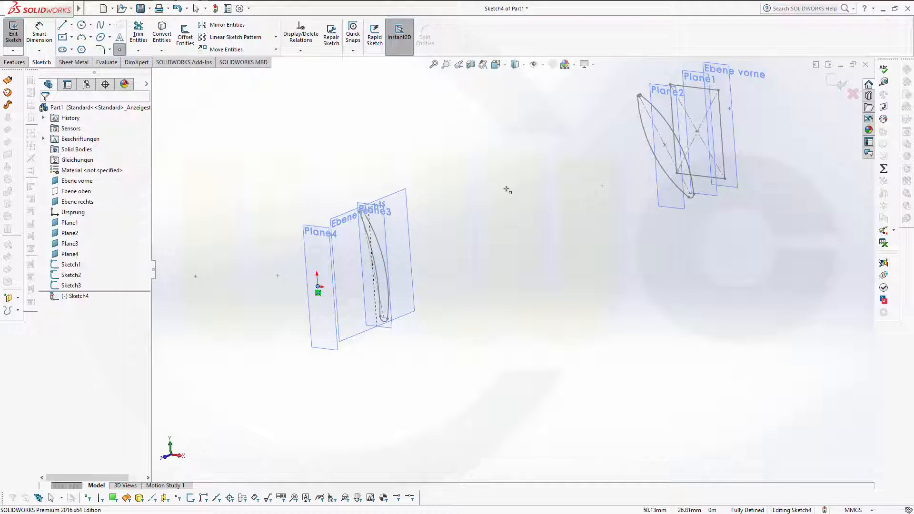
# Step: Exit Sketch4 and return to the part's 3D view
pyautogui.scroll(3, 528, 181)
pyautogui.moveTo(511, 202); pyautogui.dragTo(551, 186, button='middle')
pyautogui.scroll(3, 551, 185)
pyautogui.scroll(-4, 551, 185)
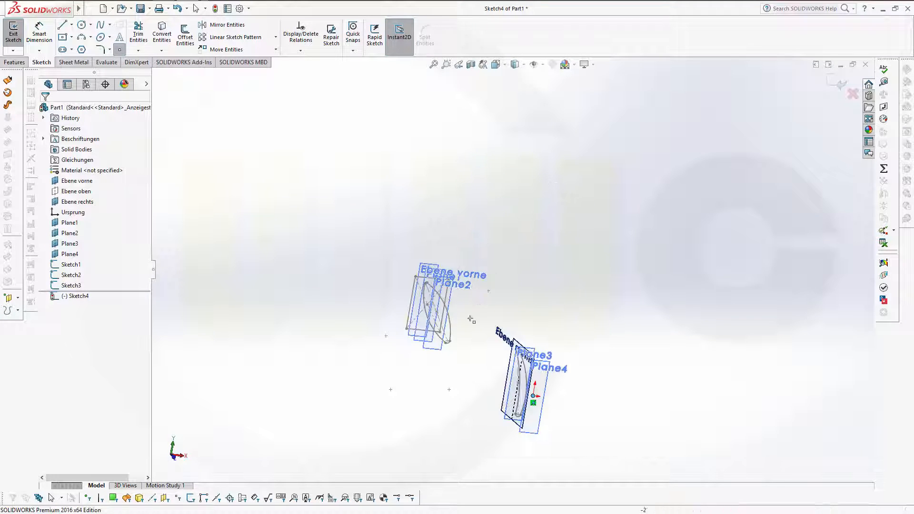
pyautogui.scroll(-3, 453, 338)
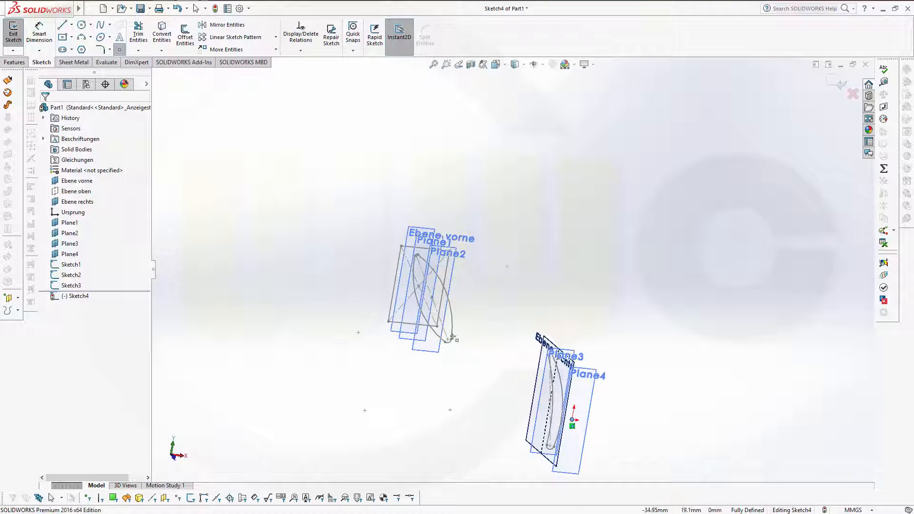
pyautogui.click(19, 63)
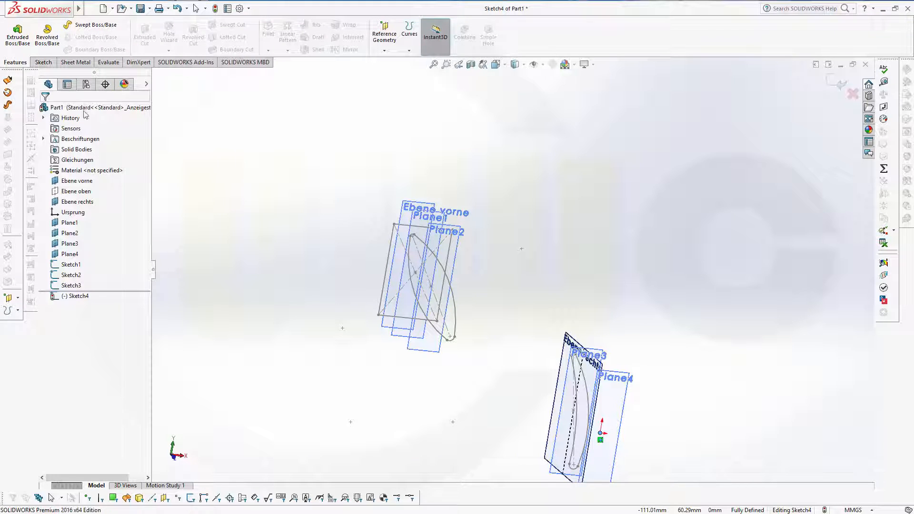
pyautogui.click(206, 125)
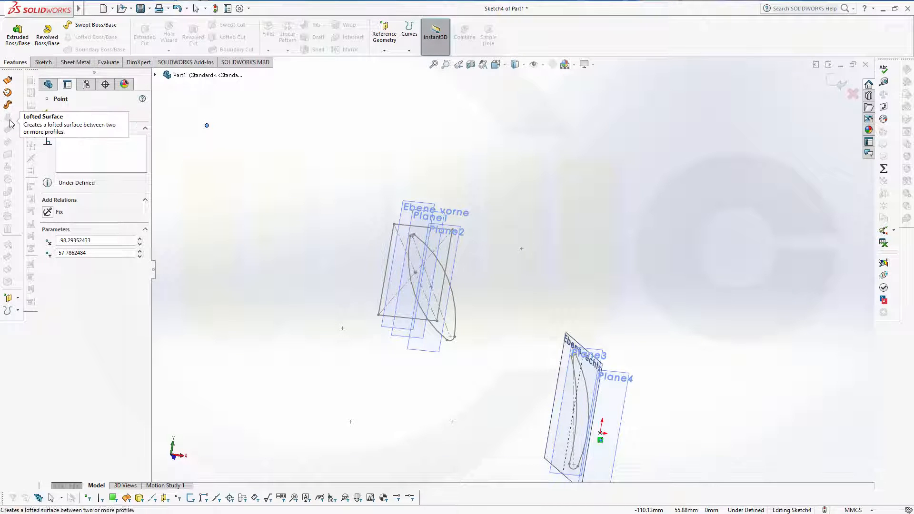
pyautogui.click(838, 85)
pyautogui.scroll(5, 436, 239)
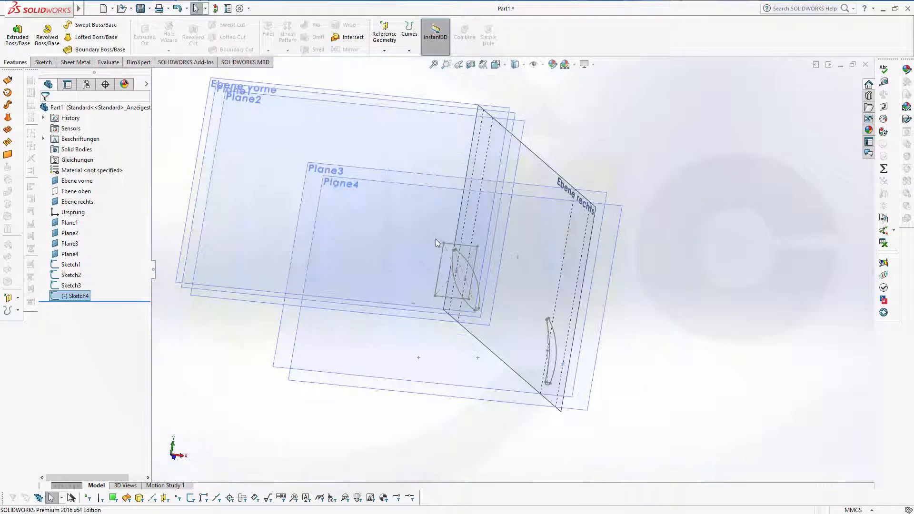
# Step: Hide all reference planes from the view using the View Planes toggle
pyautogui.moveTo(432, 241); pyautogui.dragTo(434, 263, button='middle')
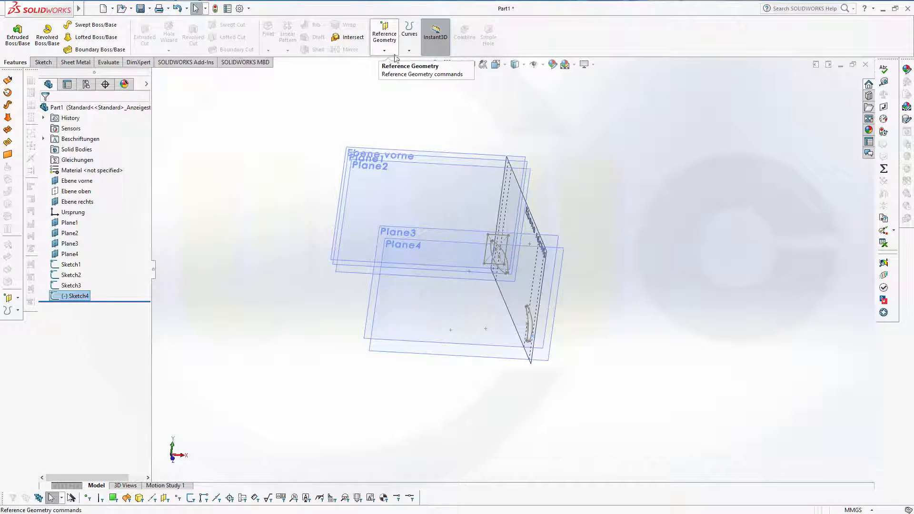
pyautogui.click(542, 65)
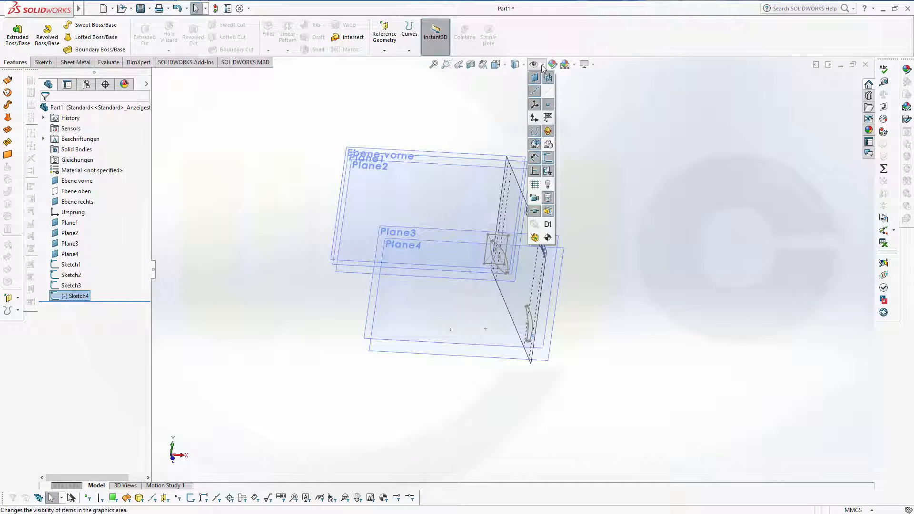
pyautogui.click(535, 78)
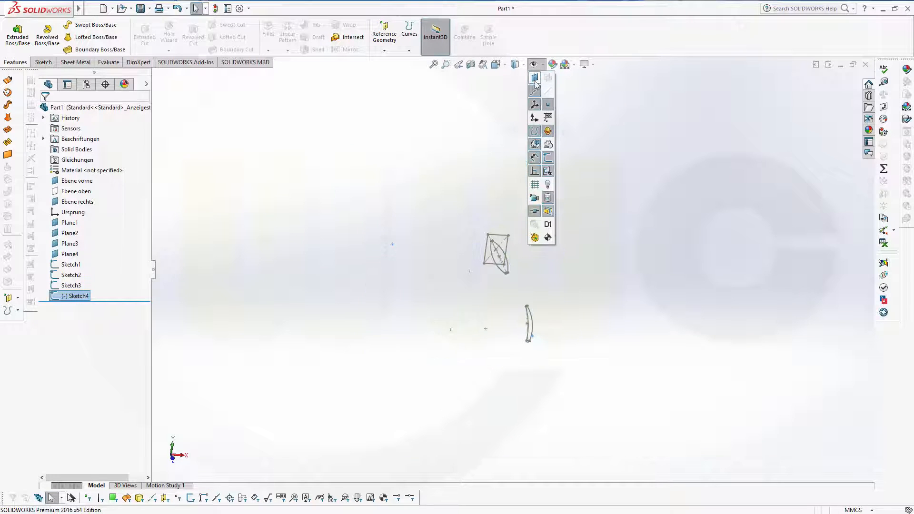
# Step: Orbit the sketches and select Sketch4 in the tree to check its references
pyautogui.moveTo(521, 259)
pyautogui.mouseDown(button='middle')
pyautogui.moveTo(526, 246)
pyautogui.moveTo(535, 257)
pyautogui.mouseUp(button='middle')
pyautogui.scroll(3, 467, 290)
pyautogui.scroll(-4, 467, 290)
pyautogui.scroll(-2, 470, 287)
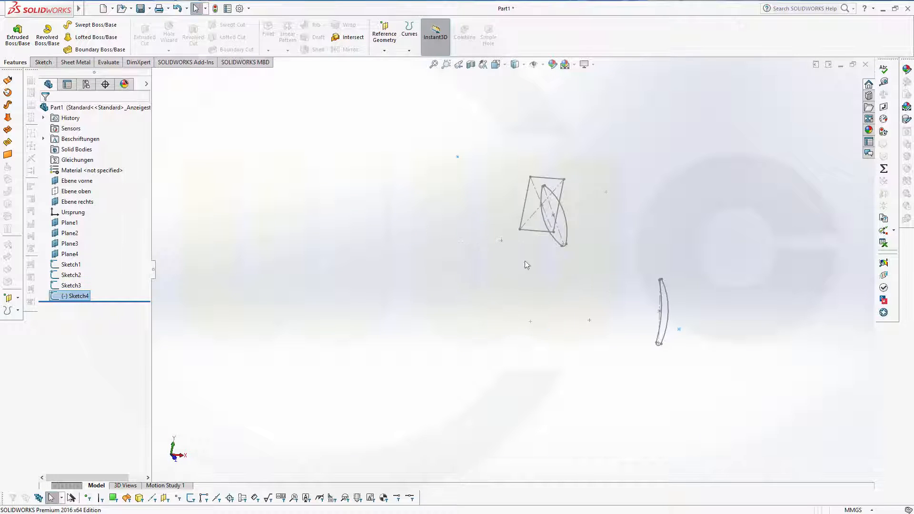
pyautogui.moveTo(617, 199); pyautogui.dragTo(630, 194, button='middle')
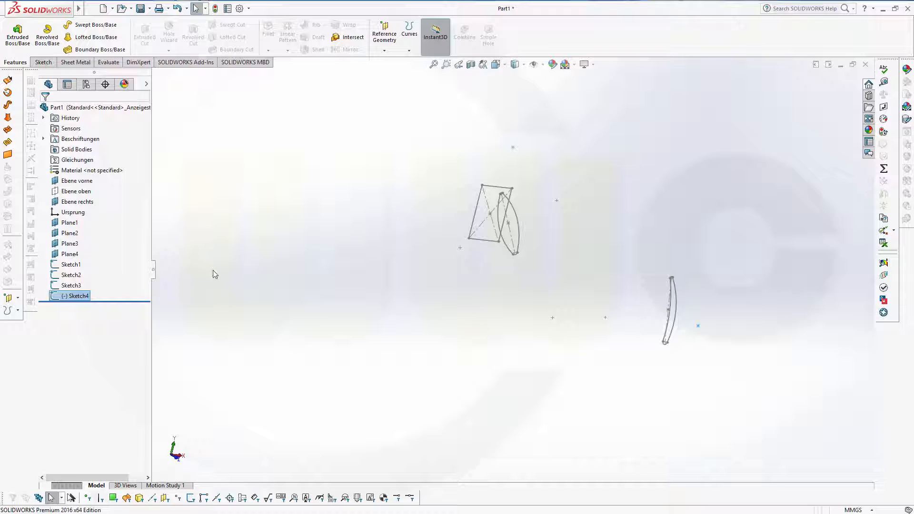
pyautogui.click(179, 288)
pyautogui.click(74, 299)
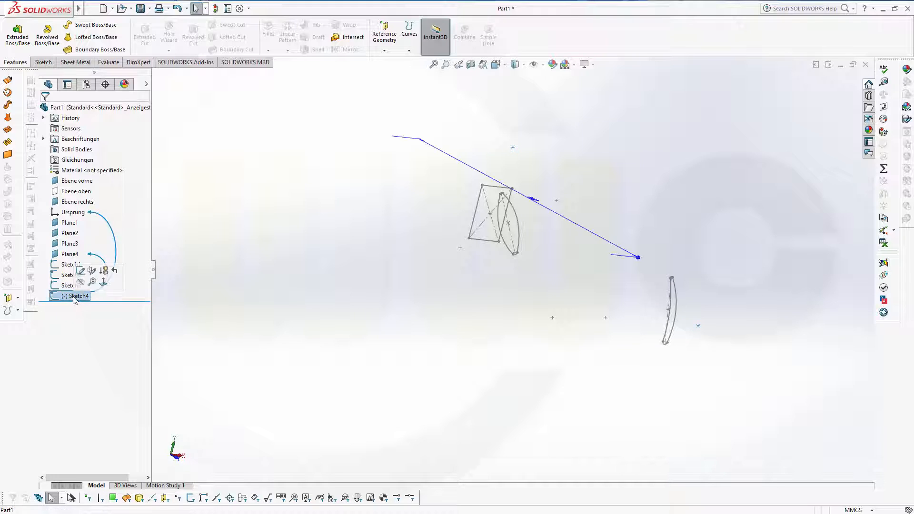
pyautogui.click(85, 268)
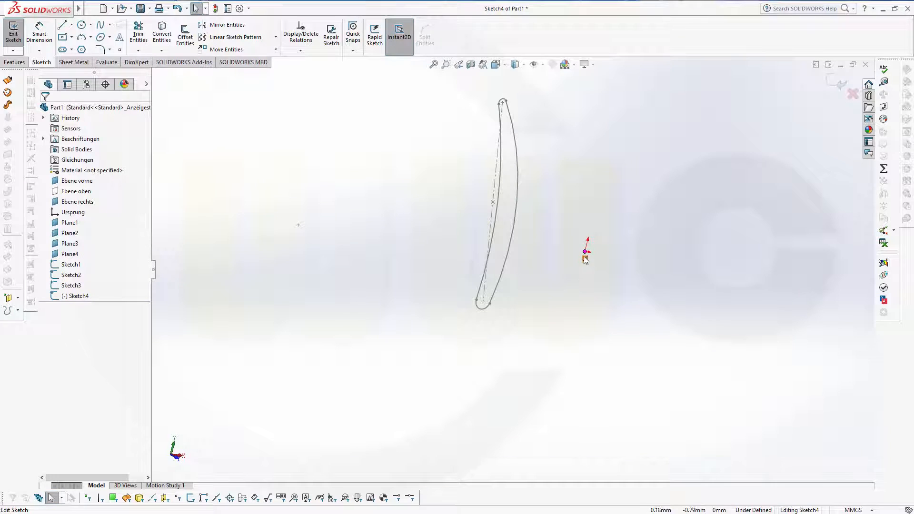
pyautogui.click(585, 254)
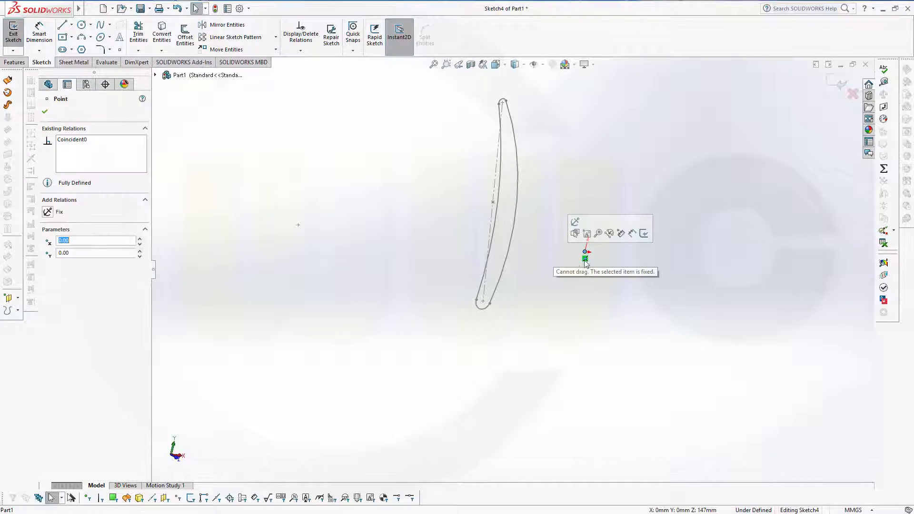
pyautogui.click(656, 251)
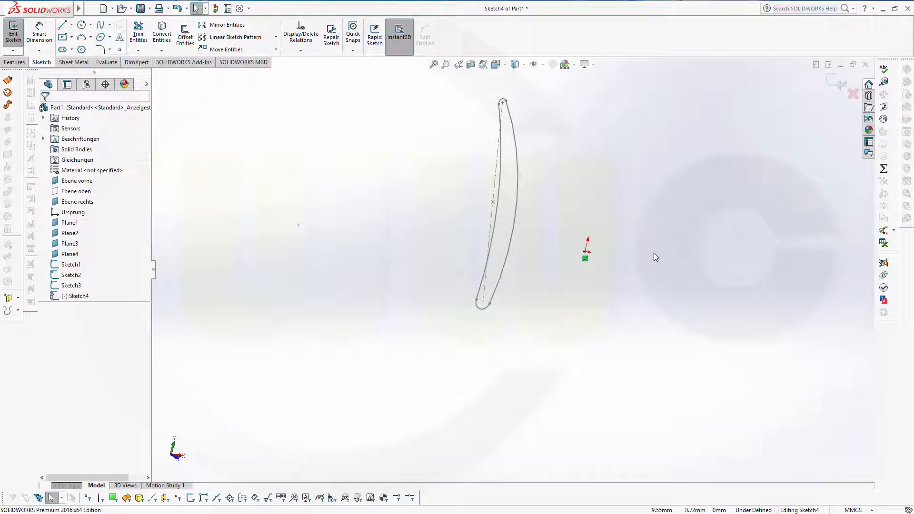
pyautogui.click(836, 83)
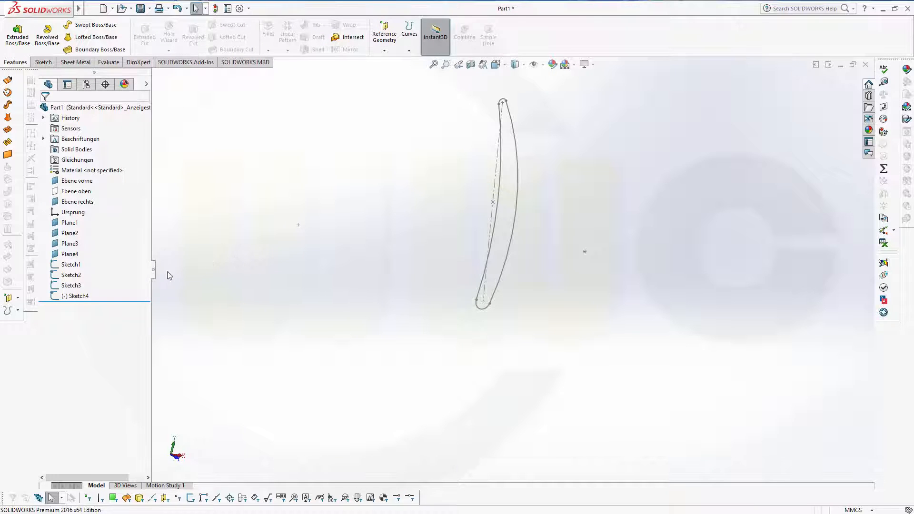
pyautogui.scroll(6, 267, 220)
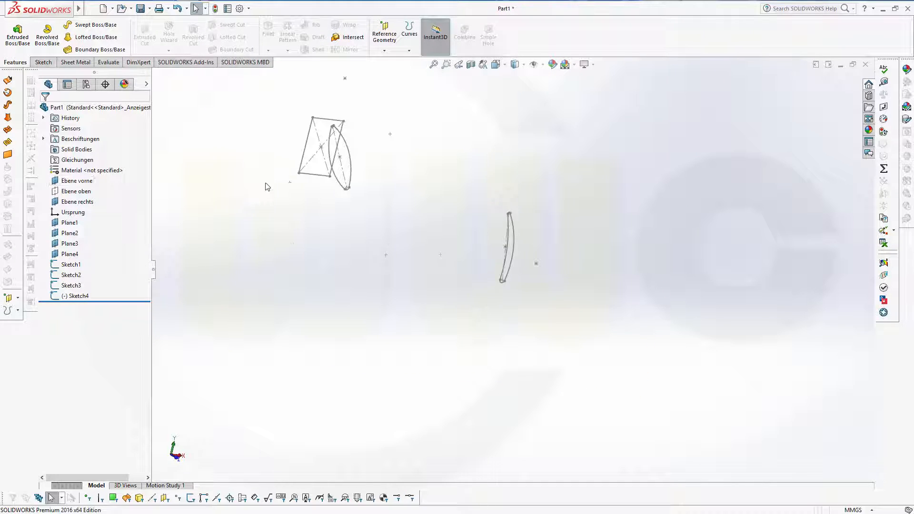
pyautogui.scroll(-3, 284, 140)
pyautogui.scroll(-1, 295, 183)
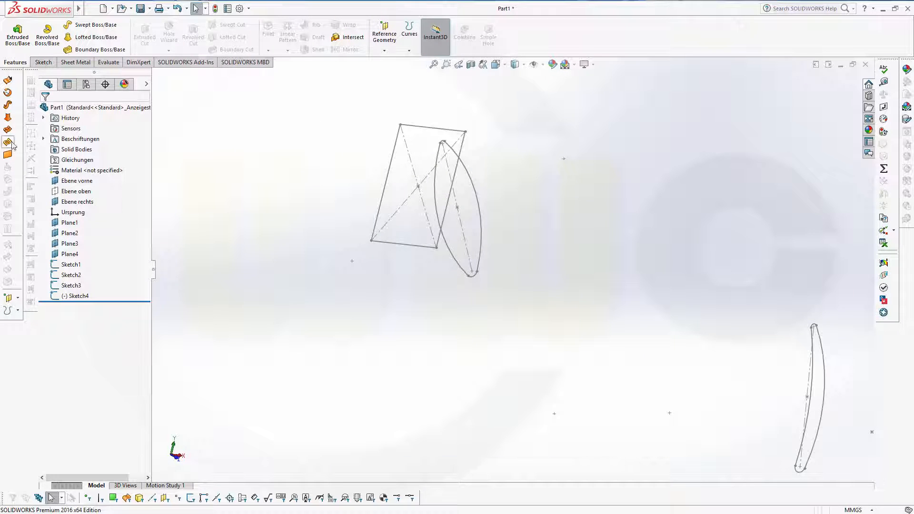
# Step: Start a lofted surface with rectangle Sketch1 and curved Sketch2 as profiles
pyautogui.click(8, 118)
pyautogui.click(410, 126)
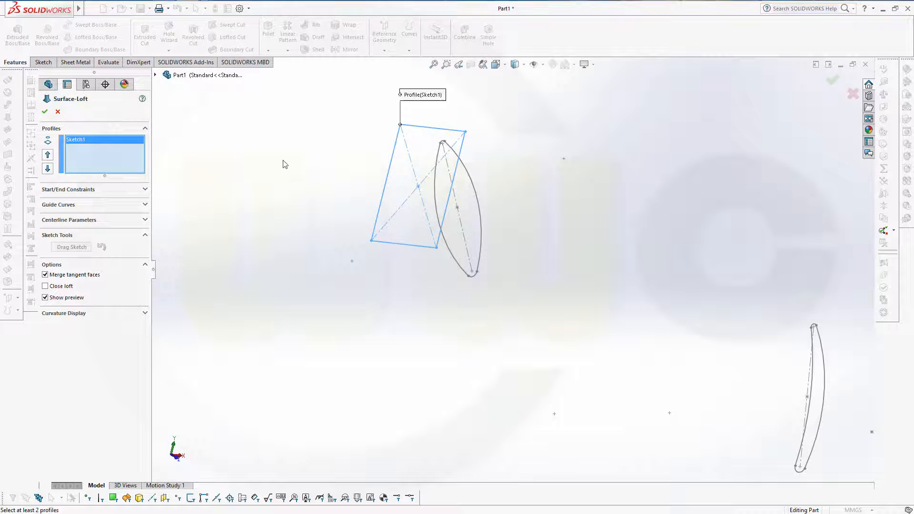
pyautogui.click(435, 200)
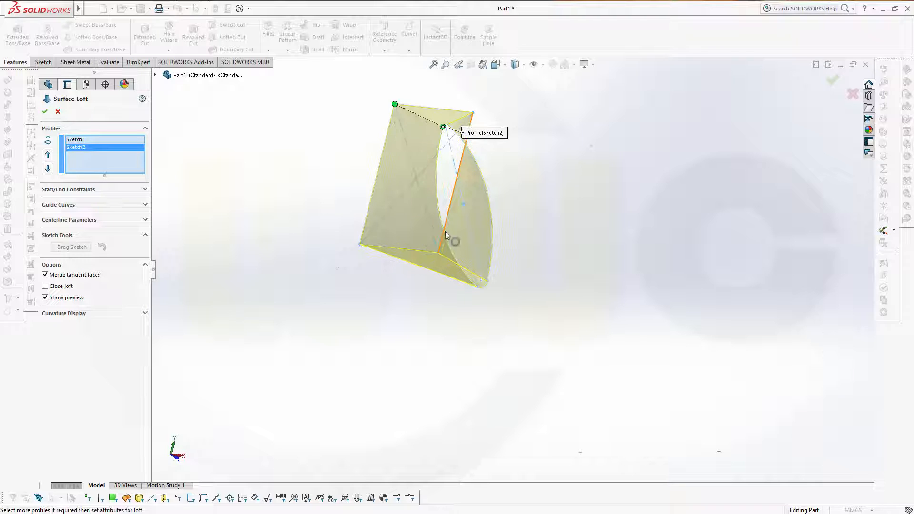
pyautogui.scroll(-4, 442, 165)
pyautogui.moveTo(603, 203)
pyautogui.mouseDown(button='middle')
pyautogui.moveTo(595, 176)
pyautogui.moveTo(594, 209)
pyautogui.mouseUp(button='middle')
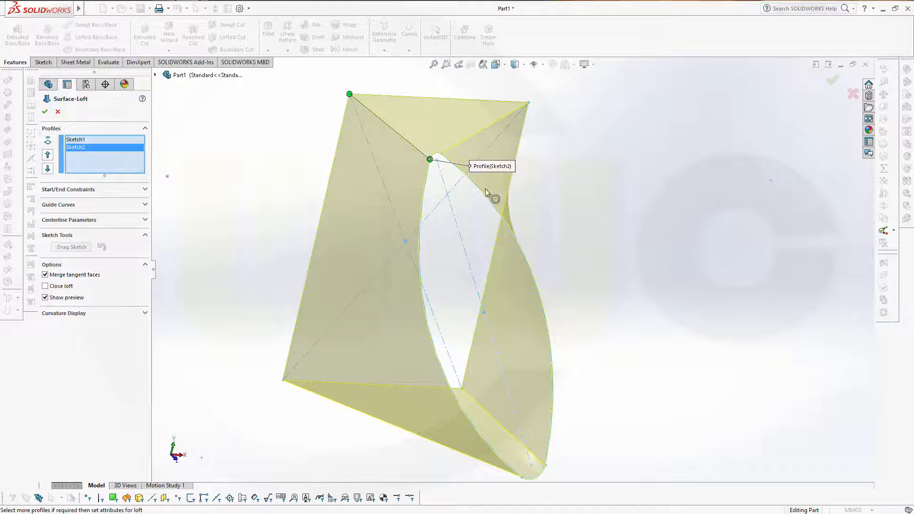
pyautogui.moveTo(537, 191); pyautogui.dragTo(534, 204, button='middle')
pyautogui.scroll(3, 543, 242)
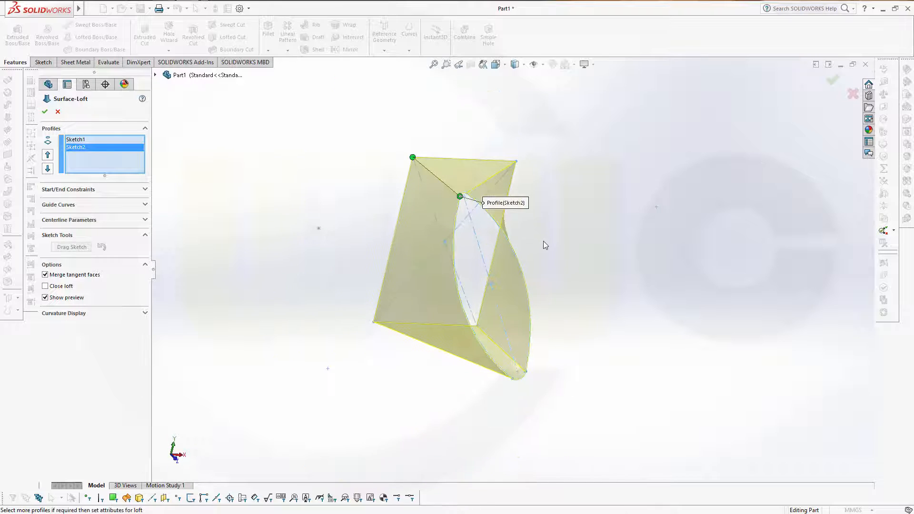
# Step: Show all connectors on the loft preview
pyautogui.rightClick(429, 172)
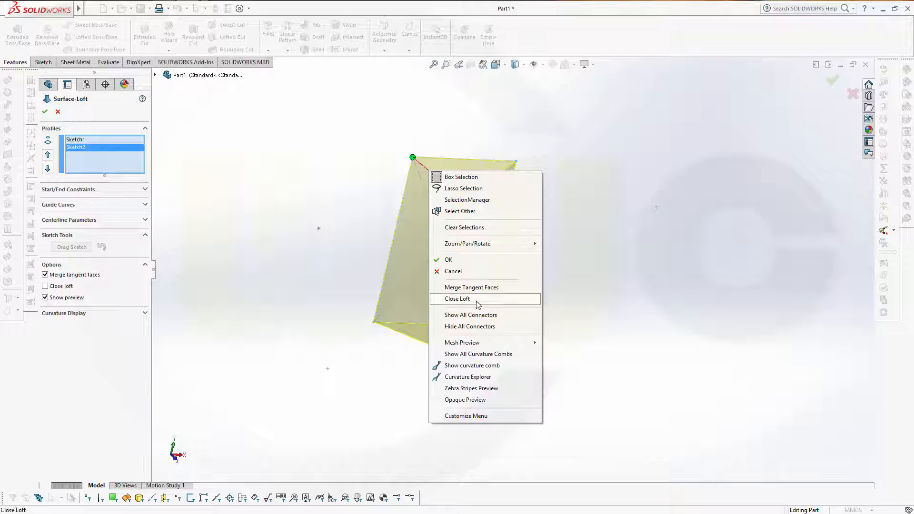
pyautogui.click(482, 315)
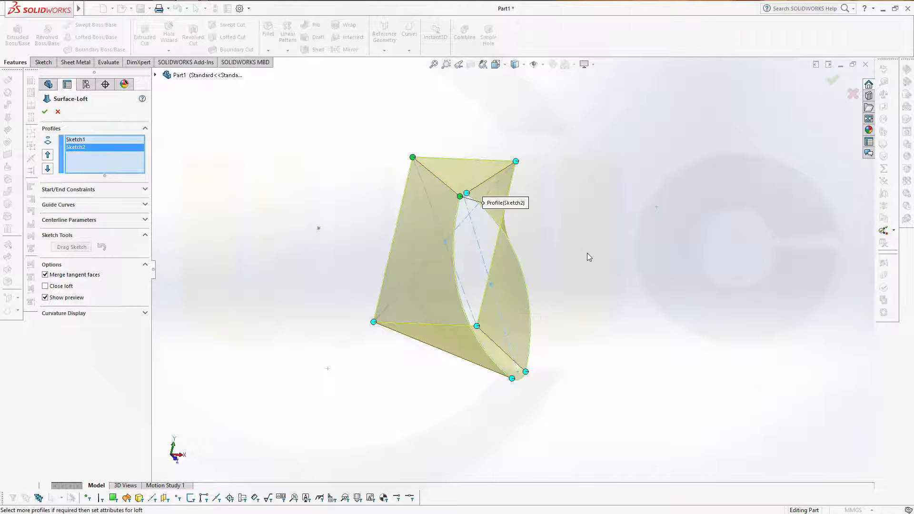
pyautogui.moveTo(586, 253)
pyautogui.mouseDown(button='middle')
pyautogui.moveTo(565, 253)
pyautogui.moveTo(592, 250)
pyautogui.mouseUp(button='middle')
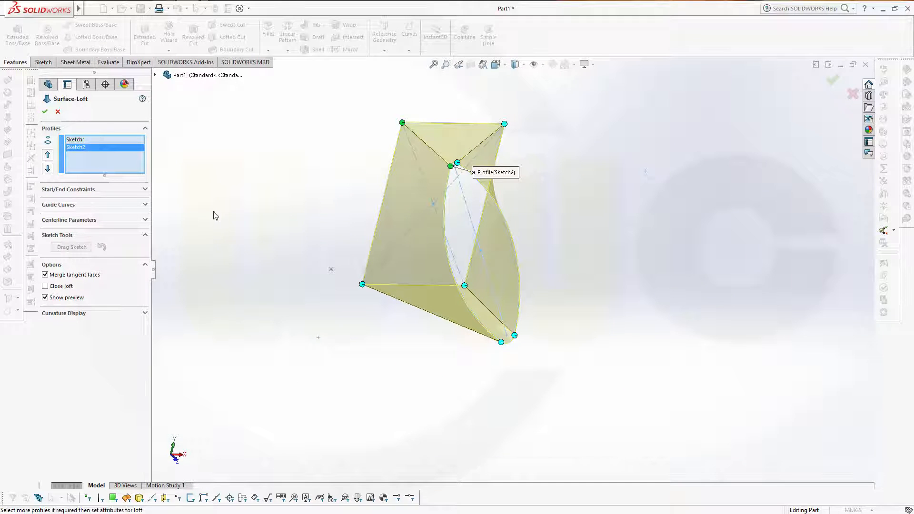
# Step: Set start and end constraints to Normal To Profile and create Surface-Loft1
pyautogui.click(144, 190)
pyautogui.click(141, 211)
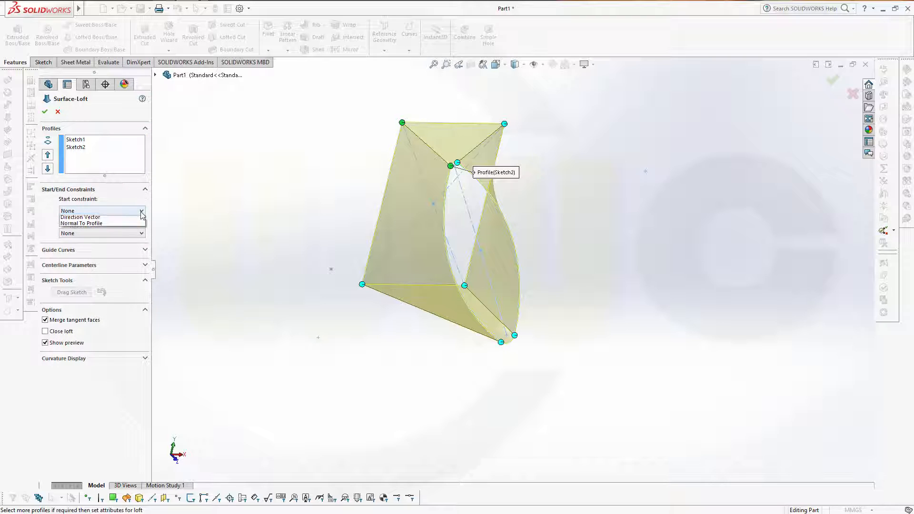
pyautogui.click(126, 232)
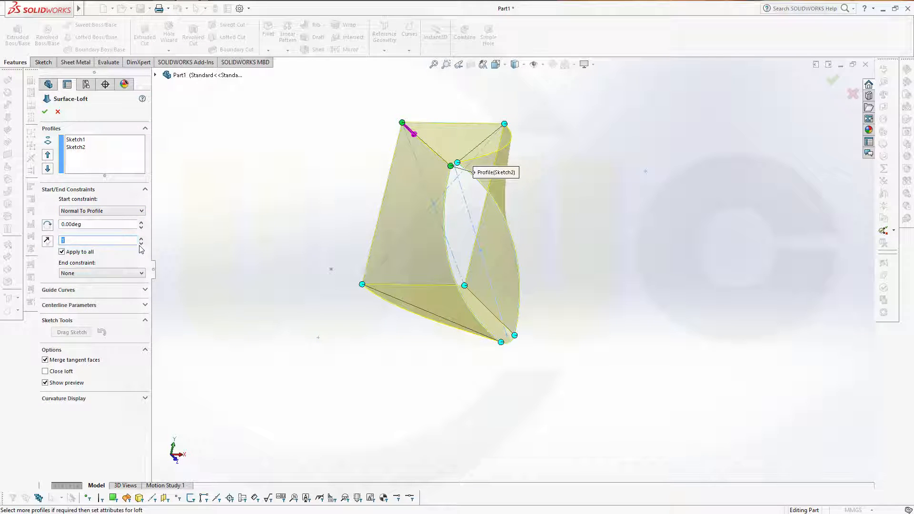
pyautogui.click(144, 276)
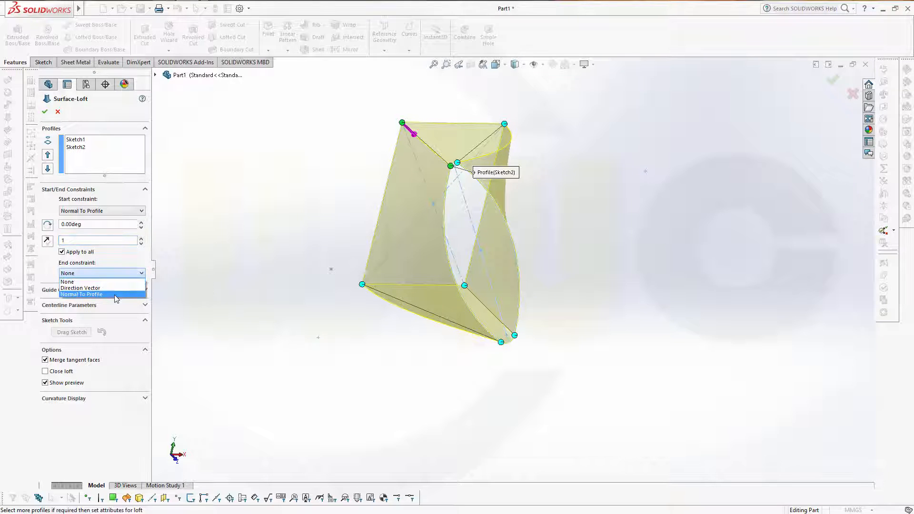
pyautogui.click(81, 293)
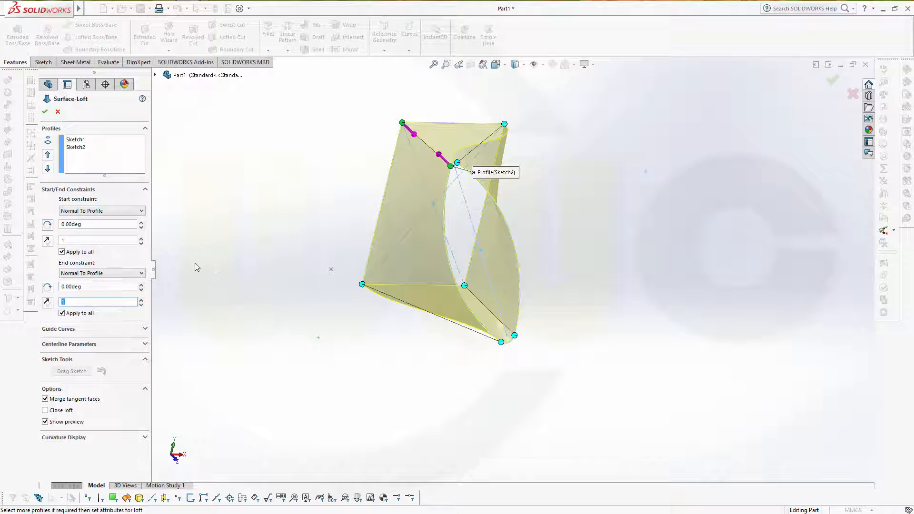
pyautogui.click(45, 112)
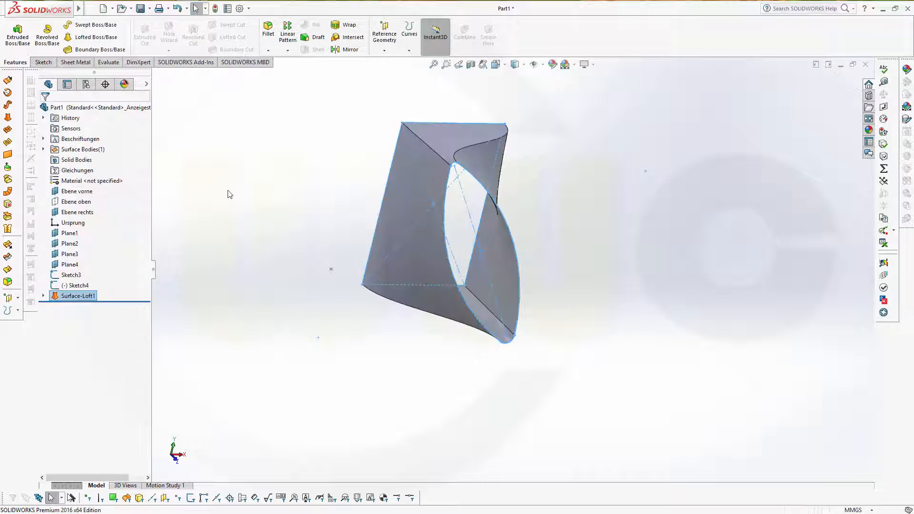
# Step: Expand Surface-Loft1 in the tree and select Sketch2 to inspect its profile
pyautogui.moveTo(275, 208)
pyautogui.mouseDown(button='middle')
pyautogui.moveTo(301, 214)
pyautogui.moveTo(269, 211)
pyautogui.mouseUp(button='middle')
pyautogui.scroll(4, 268, 202)
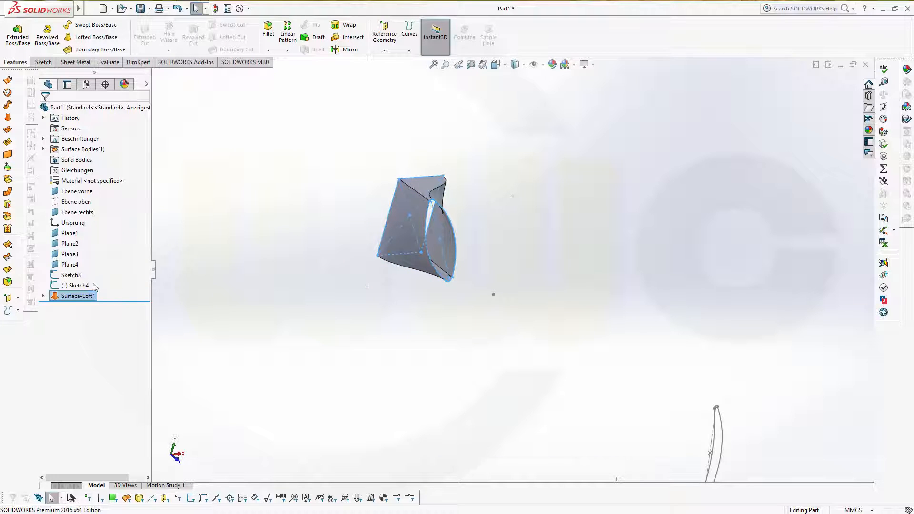
pyautogui.click(43, 296)
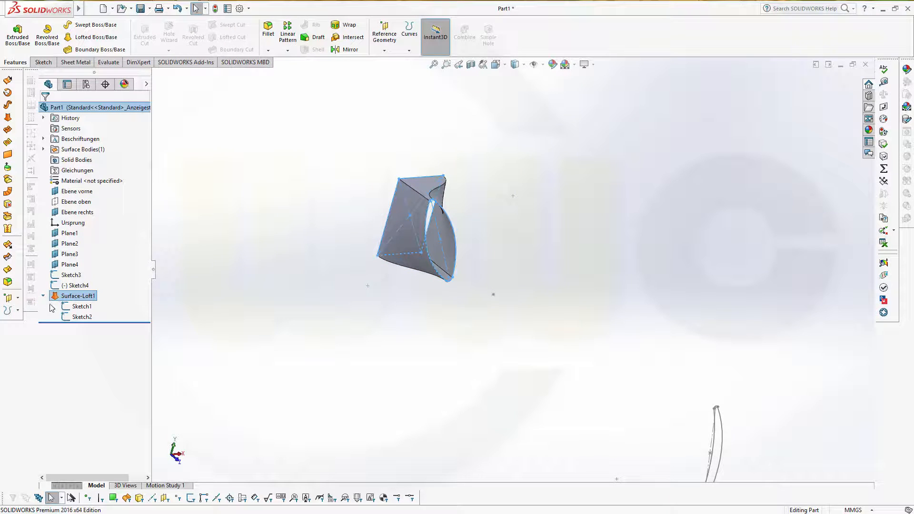
pyautogui.click(81, 317)
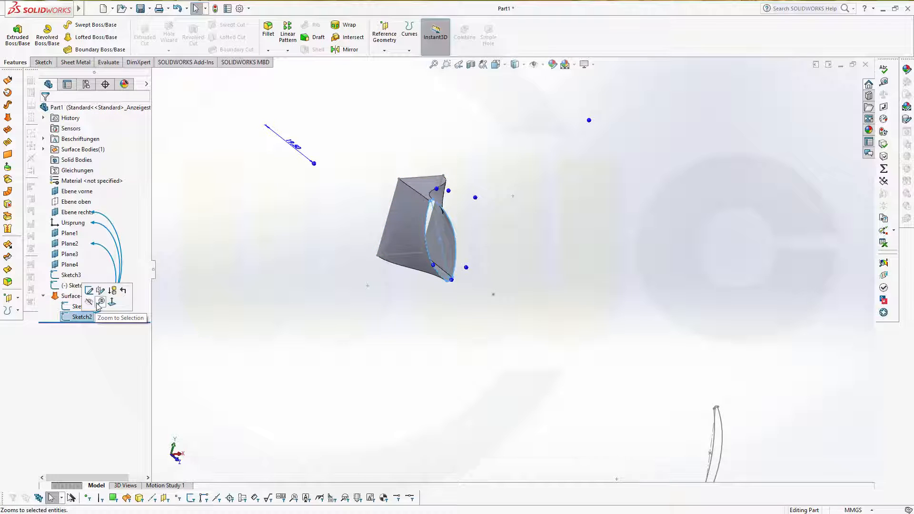
pyautogui.click(225, 312)
pyautogui.moveTo(254, 294)
pyautogui.mouseDown(button='middle')
pyautogui.moveTo(267, 292)
pyautogui.moveTo(259, 300)
pyautogui.mouseUp(button='middle')
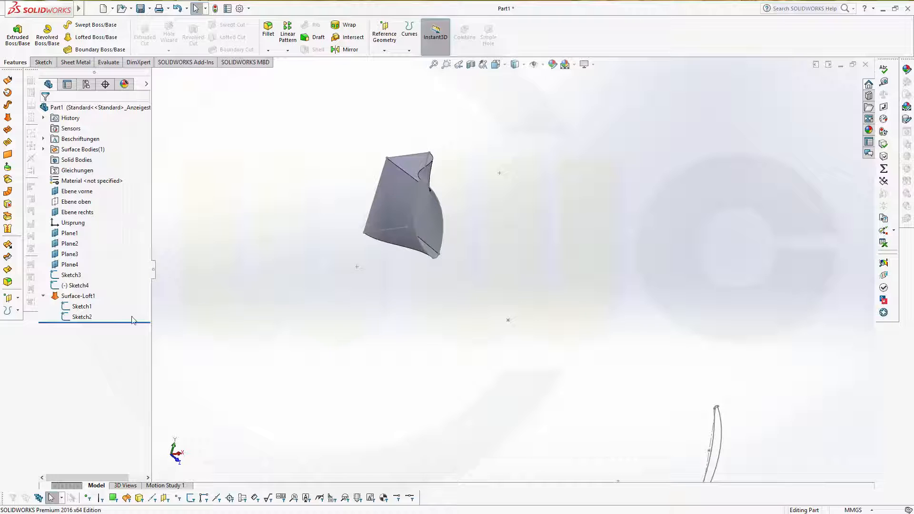
pyautogui.scroll(1, 220, 326)
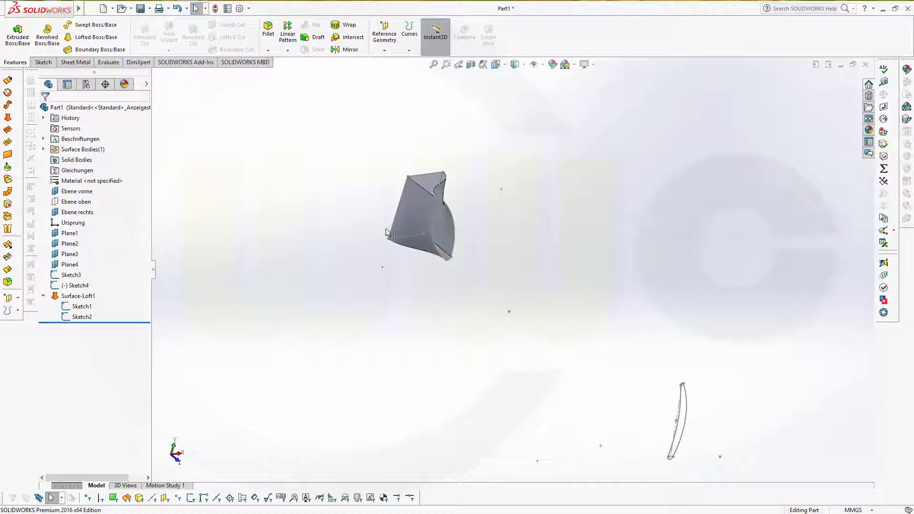
# Step: Start a second lofted surface using Sketch2 and Sketch3 as profiles
pyautogui.click(7, 118)
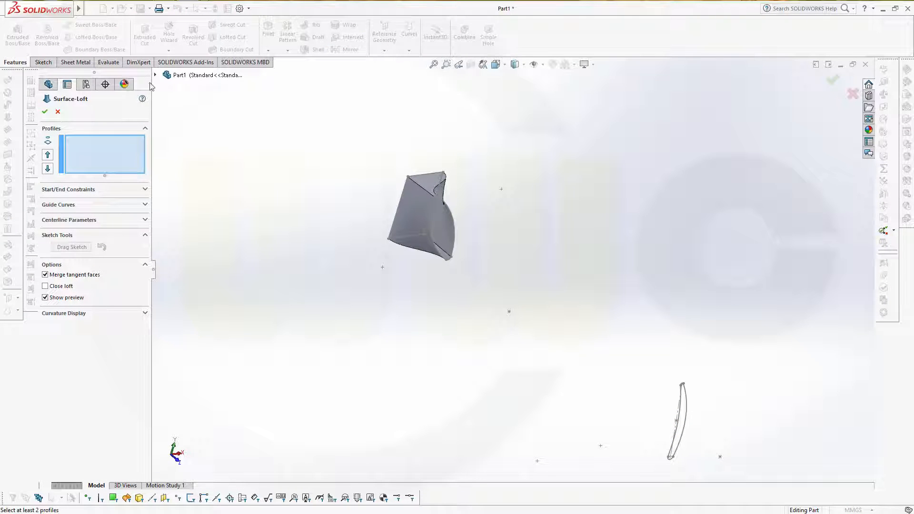
pyautogui.click(155, 76)
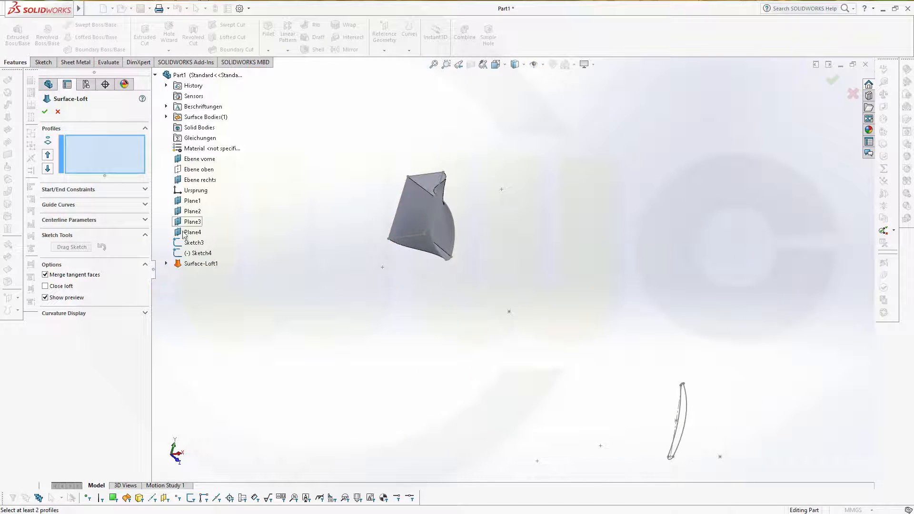
pyautogui.click(166, 263)
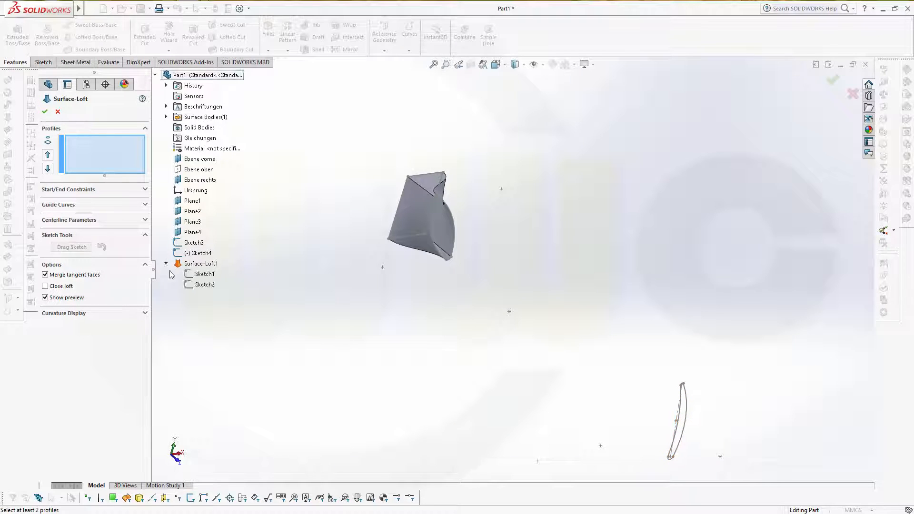
pyautogui.click(205, 284)
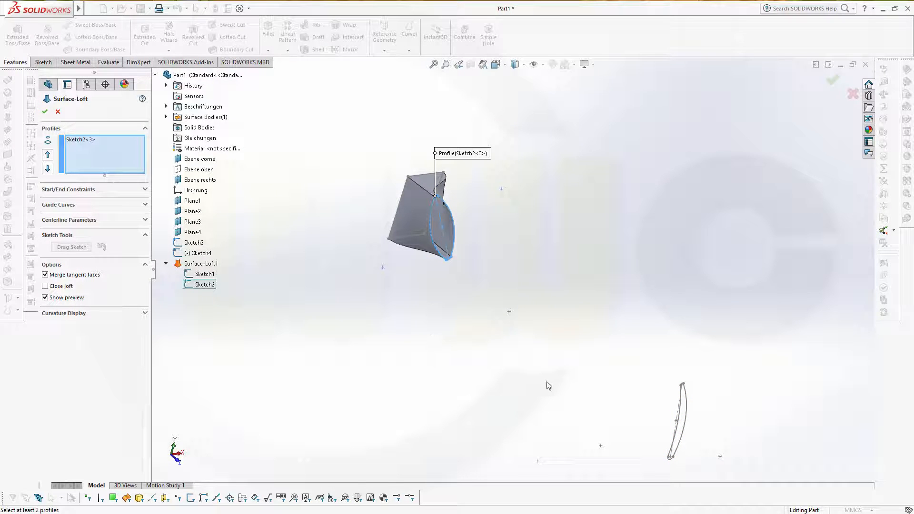
pyautogui.click(682, 409)
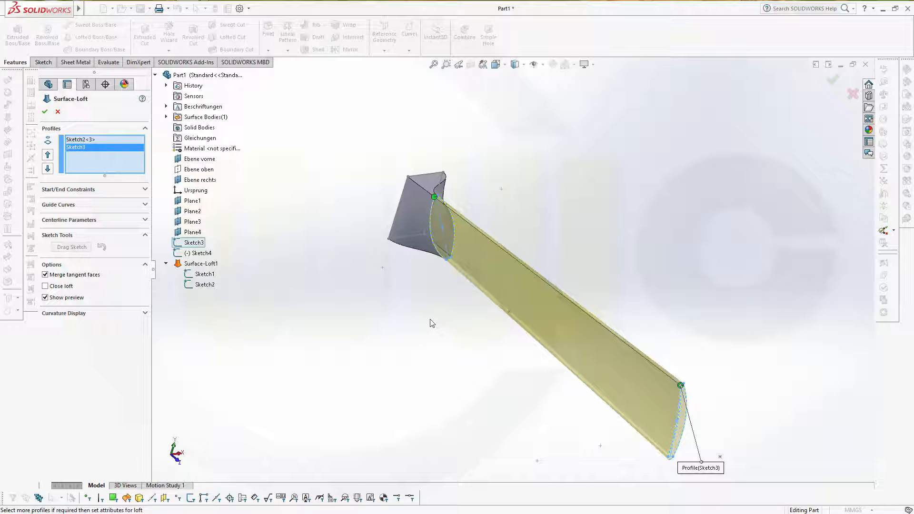
pyautogui.scroll(-2, 445, 309)
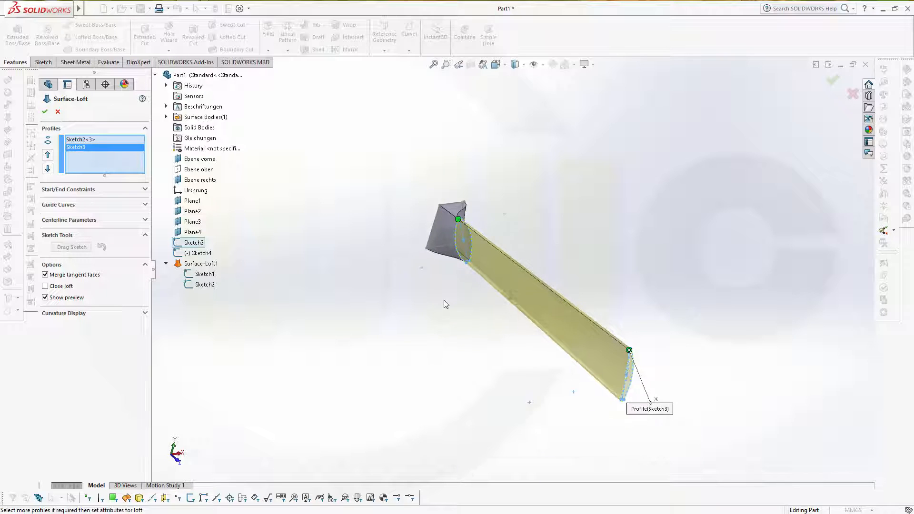
pyautogui.scroll(3, 450, 301)
pyautogui.scroll(-2, 544, 219)
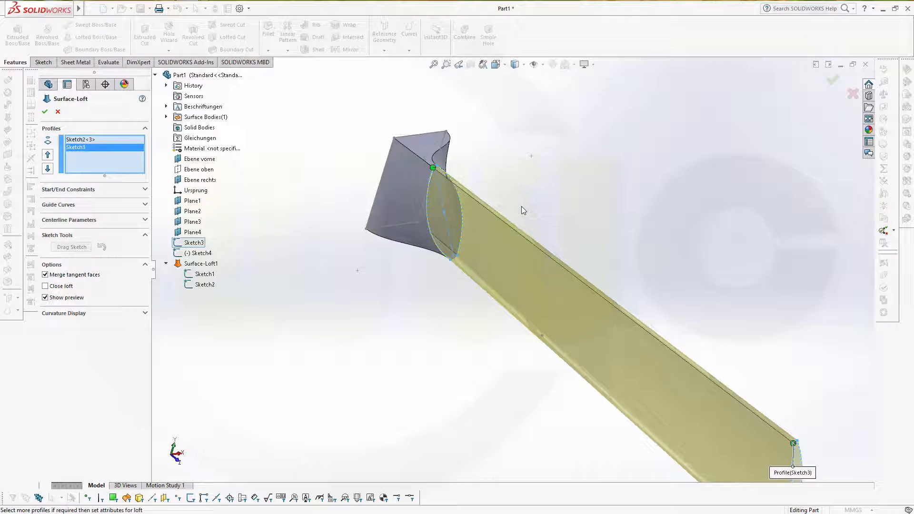
pyautogui.moveTo(521, 207)
pyautogui.mouseDown(button='middle')
pyautogui.moveTo(496, 198)
pyautogui.moveTo(524, 200)
pyautogui.mouseUp(button='middle')
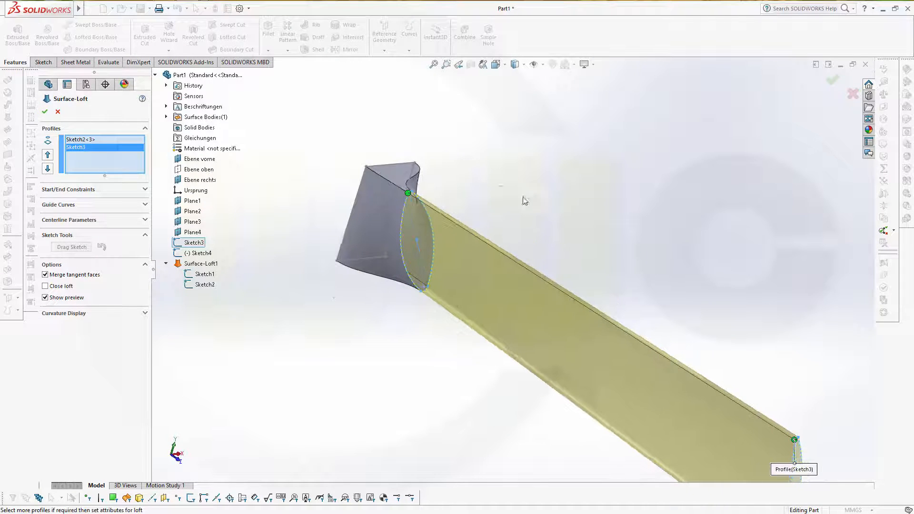
# Step: Set both start and end constraints to Normal To Profile
pyautogui.click(145, 190)
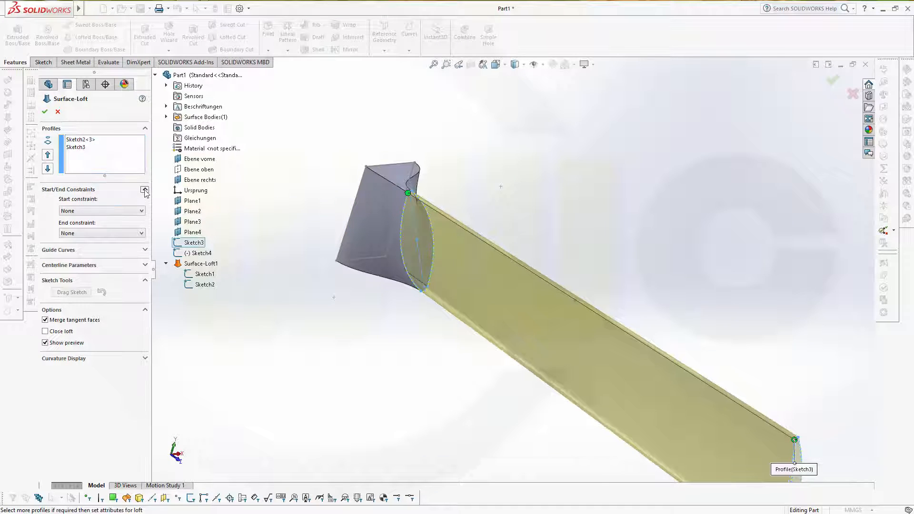
pyautogui.click(142, 211)
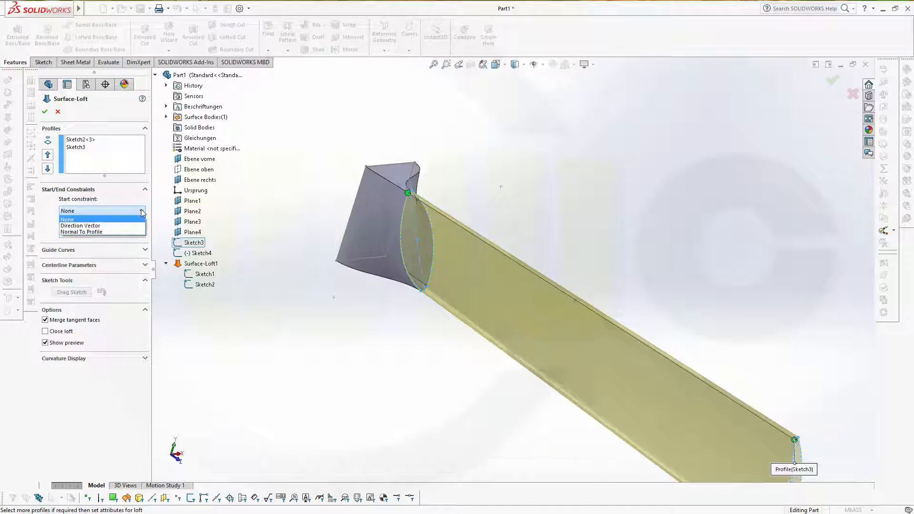
pyautogui.click(118, 230)
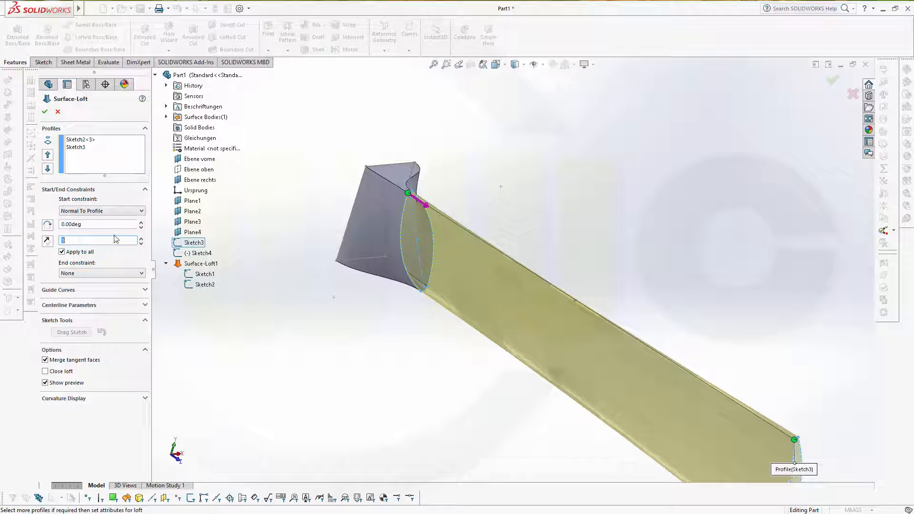
pyautogui.click(142, 275)
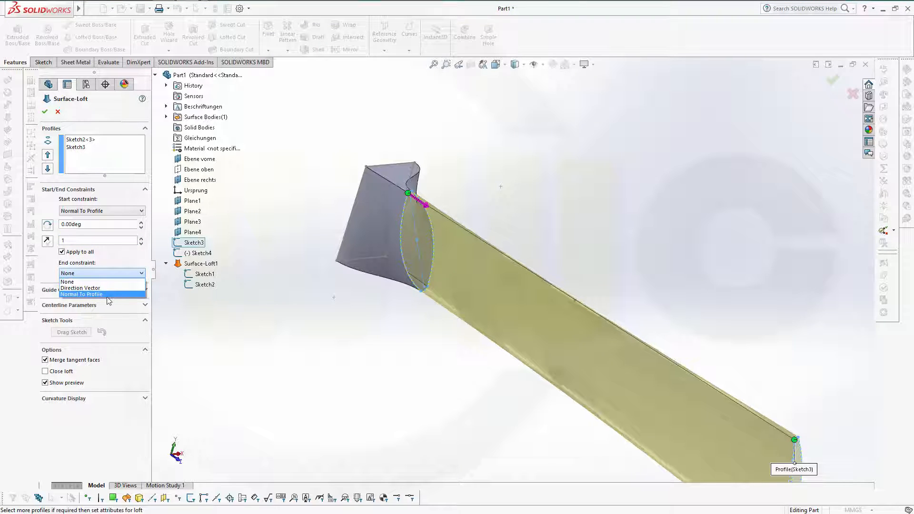
pyautogui.click(114, 294)
pyautogui.moveTo(423, 368); pyautogui.dragTo(408, 335, button='middle')
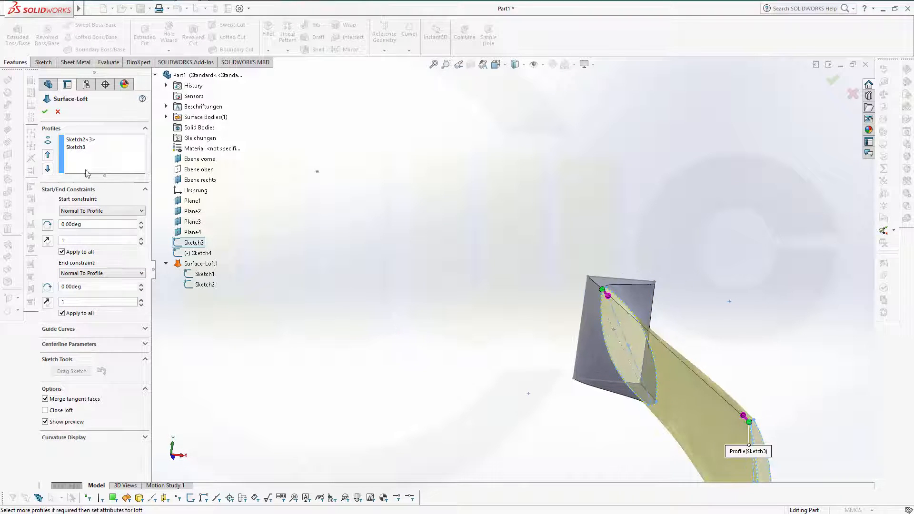
# Step: Create Surface-Loft2 joining Sketch2 to Sketch3
pyautogui.click(44, 112)
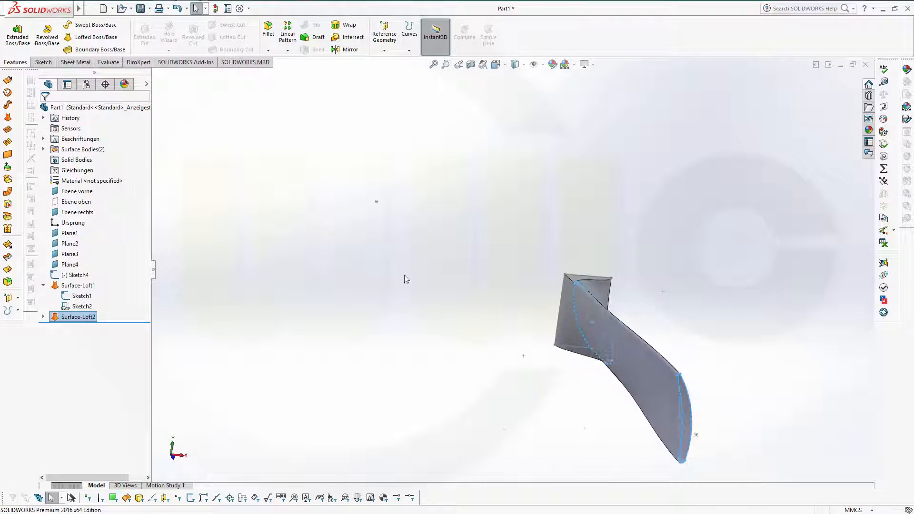
pyautogui.moveTo(524, 359); pyautogui.dragTo(557, 340, button='middle')
pyautogui.scroll(-5, 369, 346)
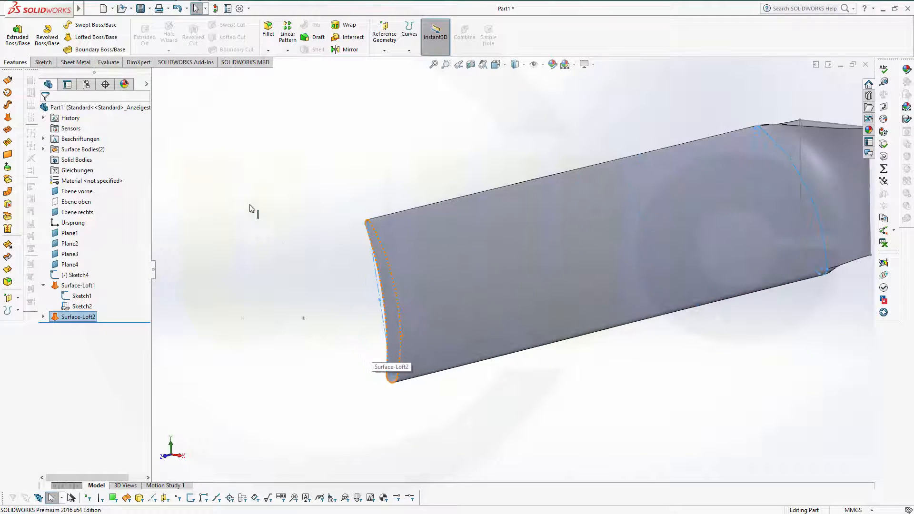
pyautogui.scroll(1, 250, 205)
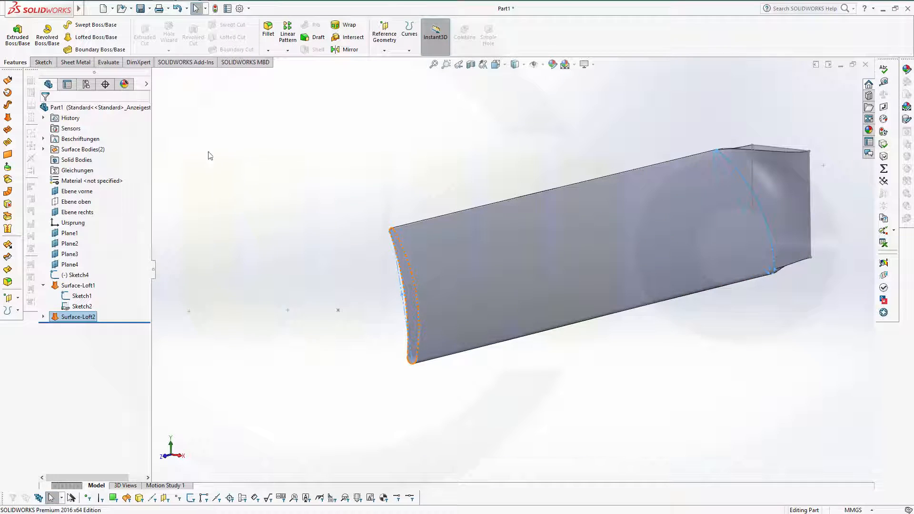
# Step: Start another surface loft and dismiss the loft profile warning
pyautogui.rightClick(7, 119)
pyautogui.click(7, 119)
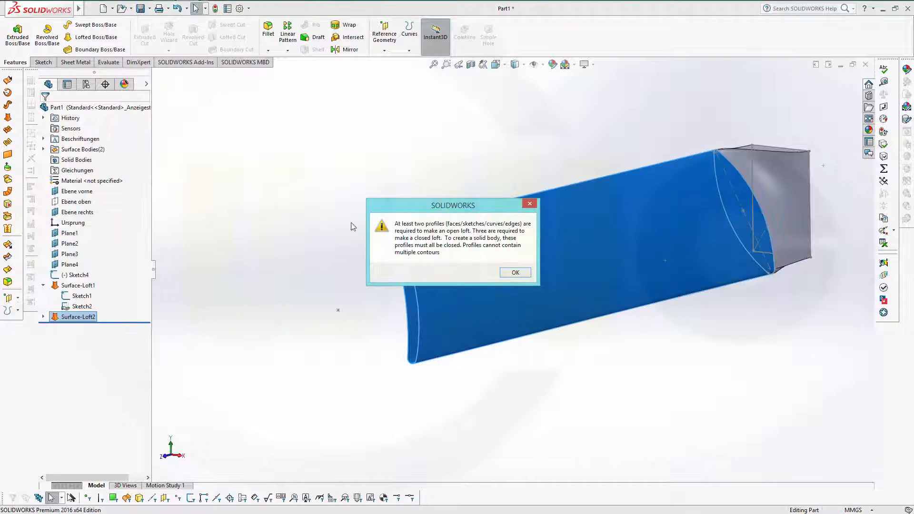
pyautogui.click(514, 273)
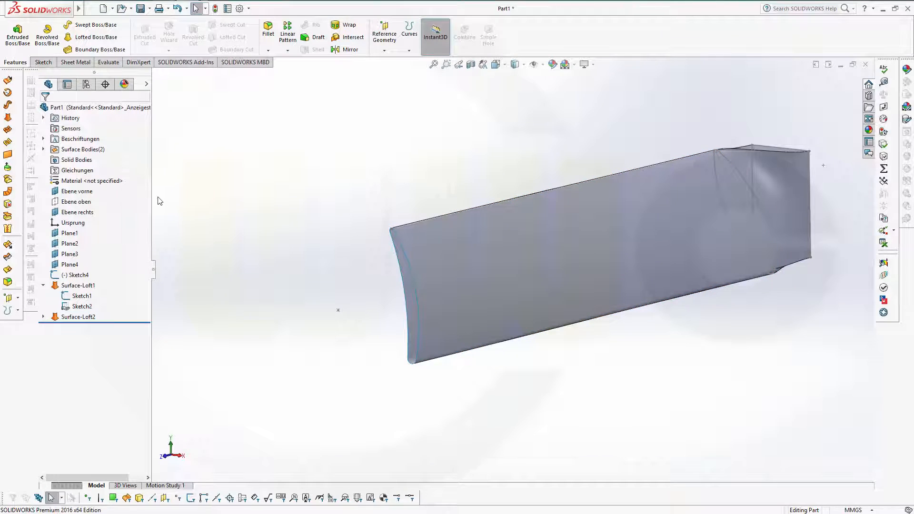
# Step: Start a surface loft from the Sketch4 tip point to the open end edge
pyautogui.click(8, 117)
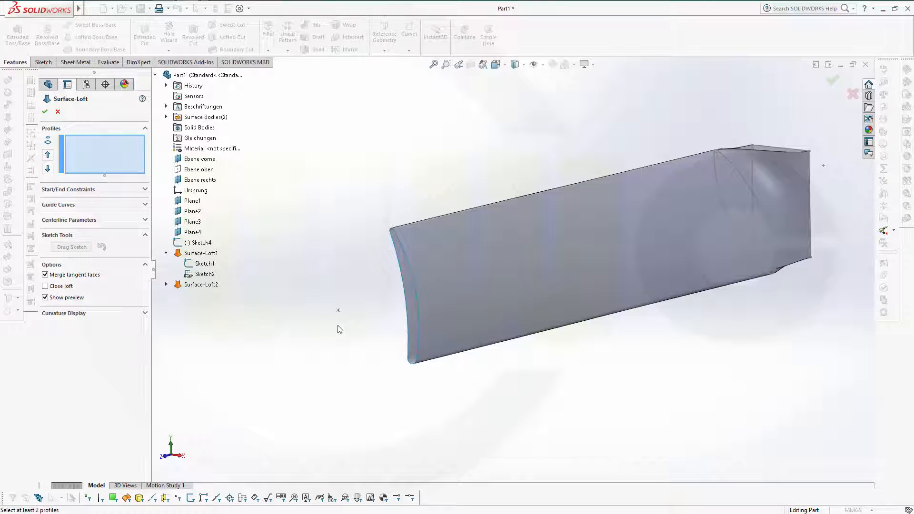
pyautogui.click(339, 310)
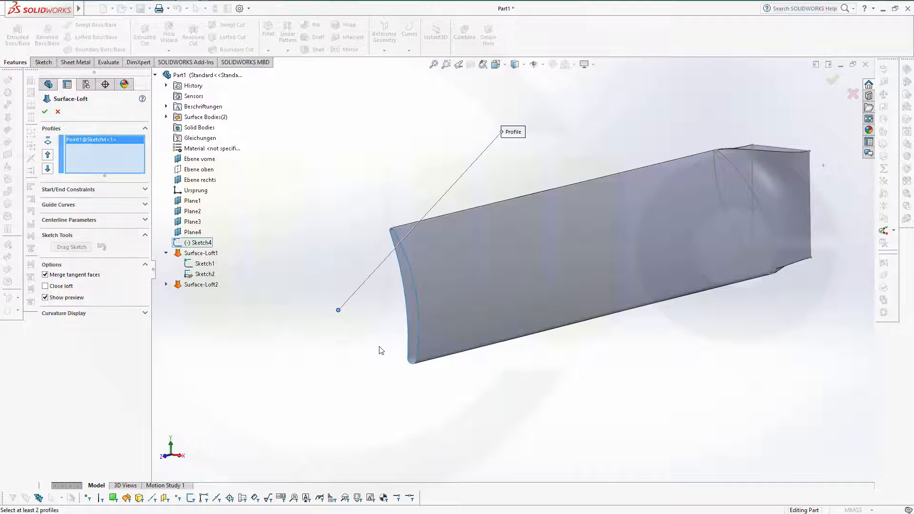
pyautogui.click(419, 316)
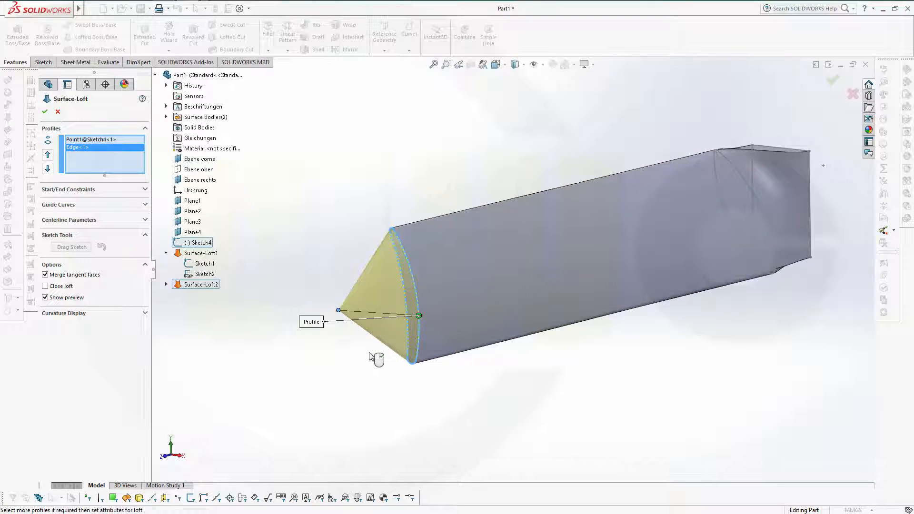
# Step: Set Direction Vector start along Plane4, Tangency To Face end, and create Surface-Loft3
pyautogui.click(145, 190)
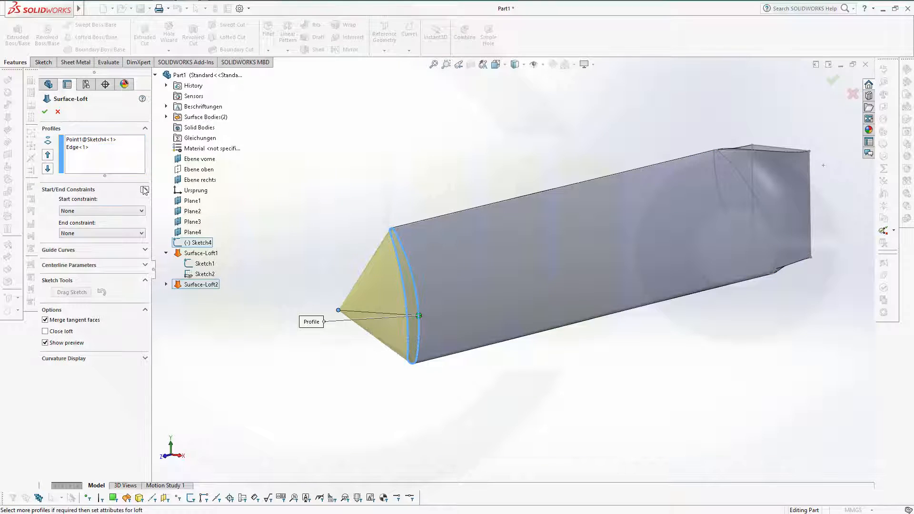
pyautogui.click(143, 211)
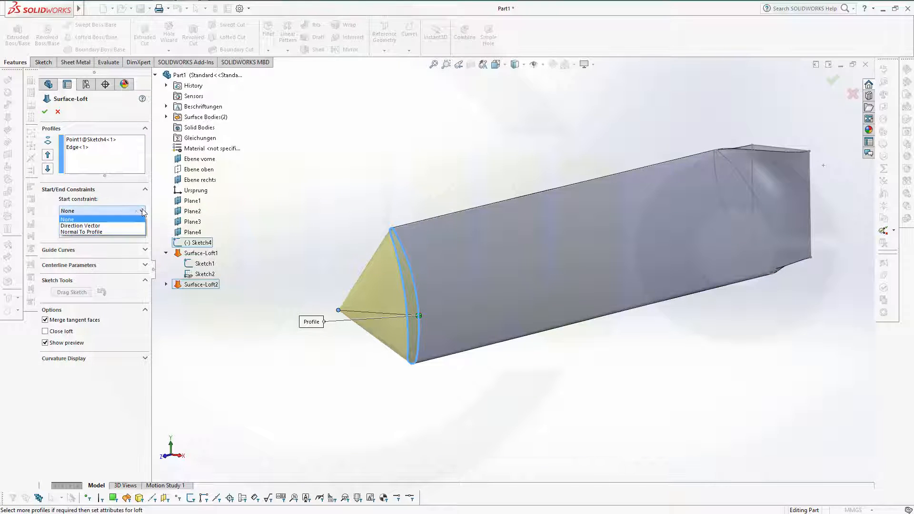
pyautogui.click(116, 226)
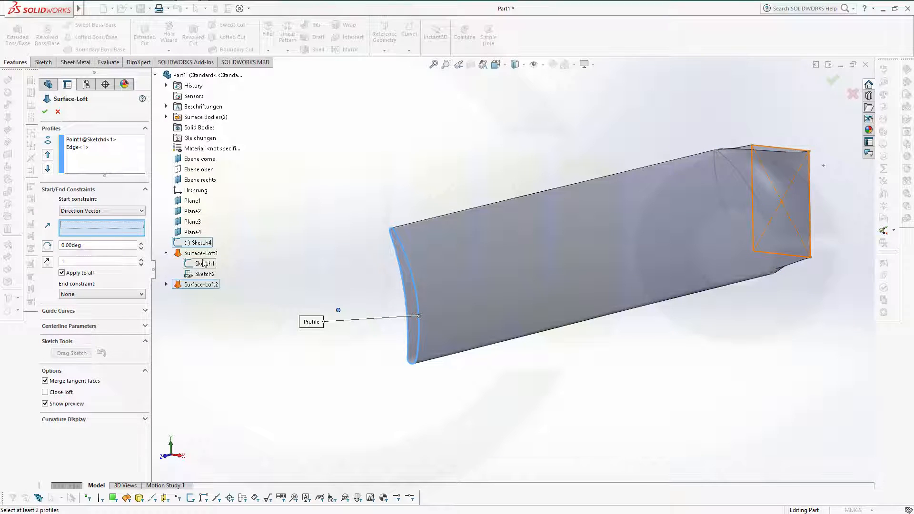
pyautogui.click(194, 232)
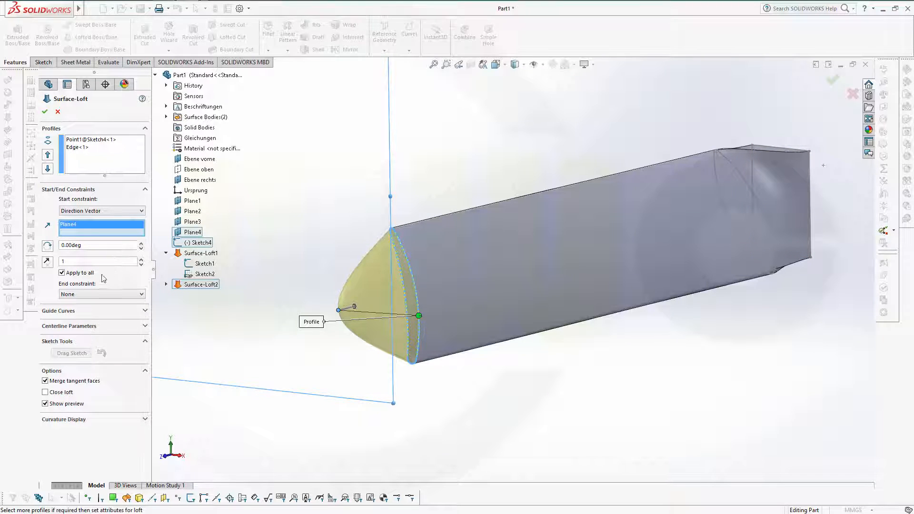
pyautogui.click(139, 294)
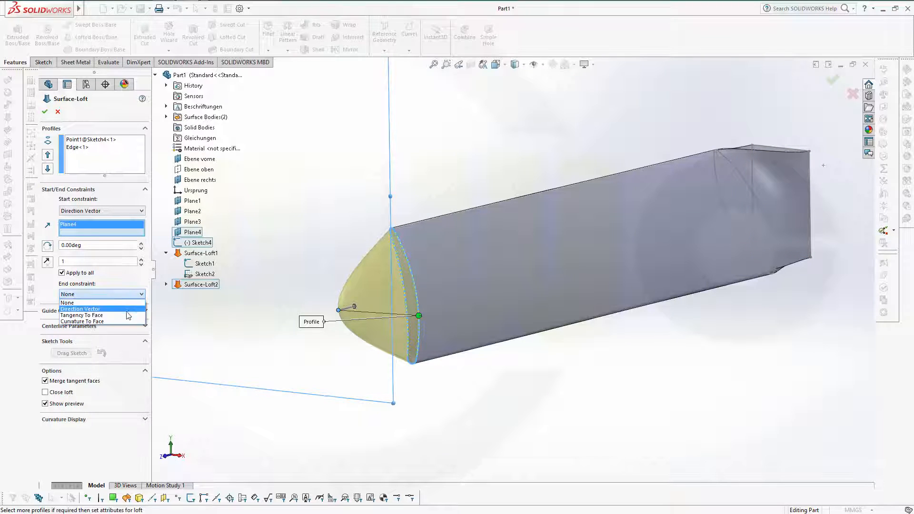
pyautogui.click(126, 316)
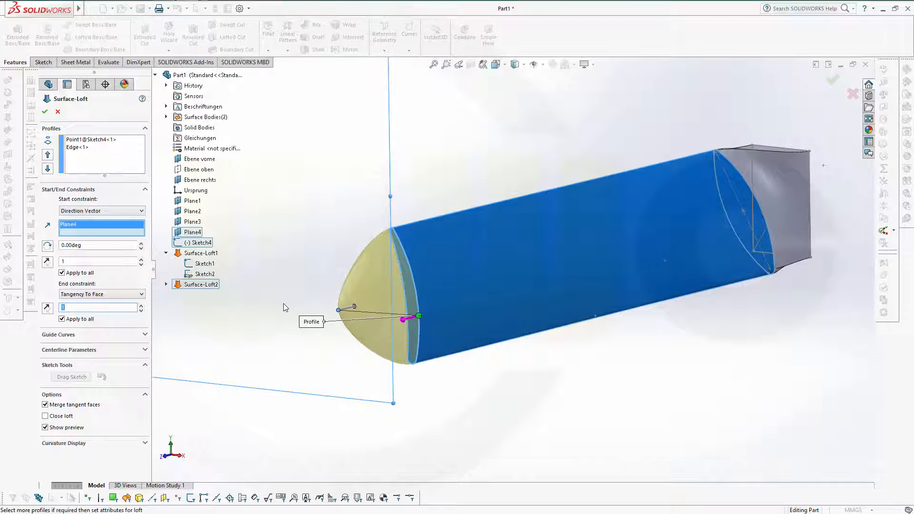
pyautogui.moveTo(284, 307); pyautogui.dragTo(253, 276, button='middle')
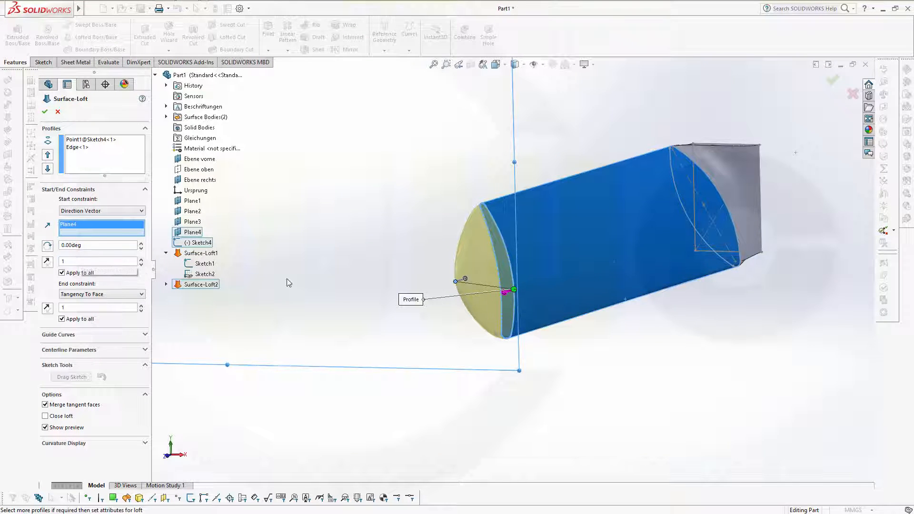
pyautogui.click(45, 111)
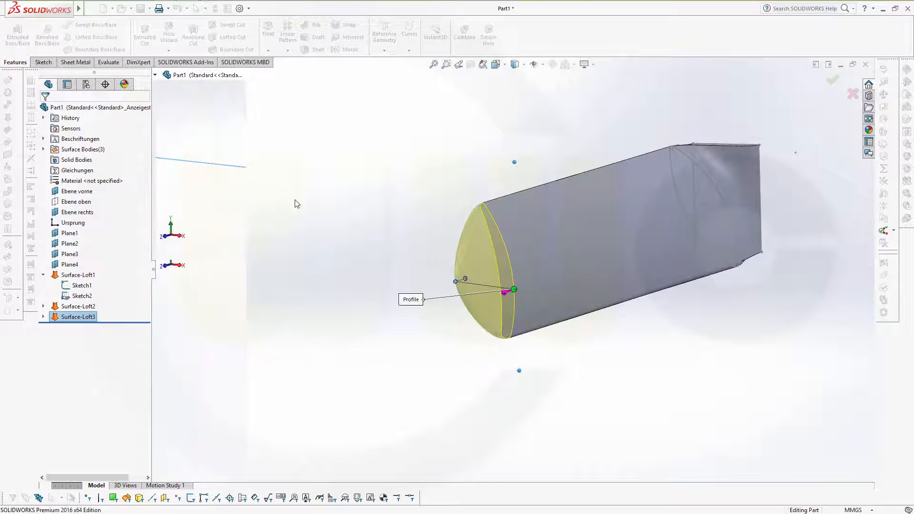
pyautogui.moveTo(369, 231); pyautogui.dragTo(349, 231, button='middle')
pyautogui.click(333, 240)
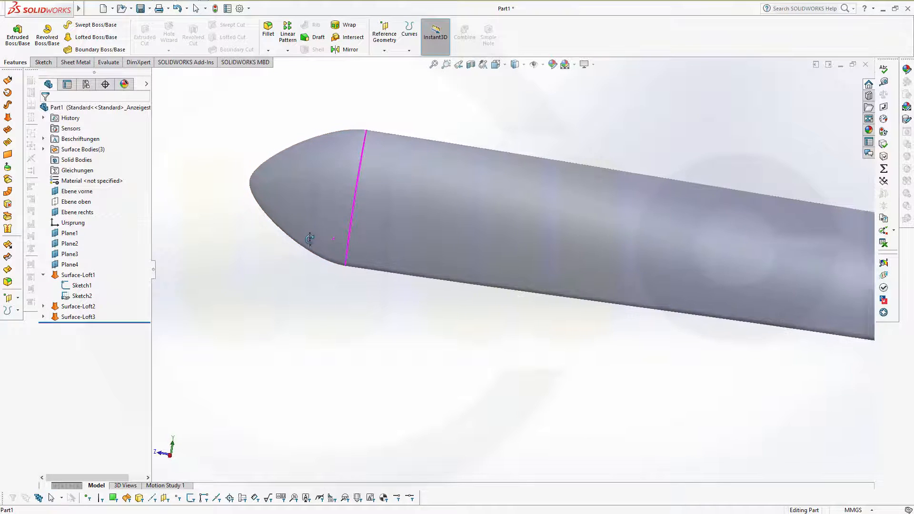
pyautogui.moveTo(321, 237); pyautogui.dragTo(357, 227, button='middle')
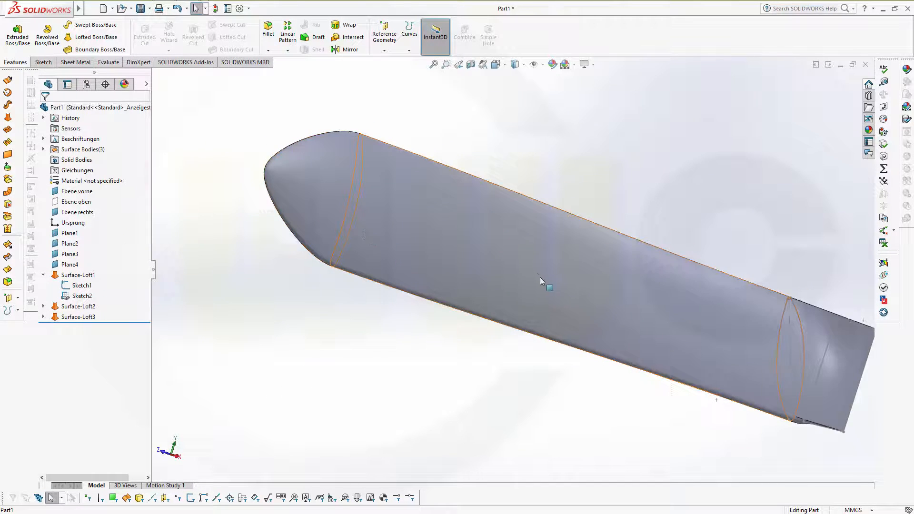
pyautogui.scroll(-2, 541, 279)
pyautogui.scroll(4, 578, 299)
pyautogui.moveTo(627, 313); pyautogui.dragTo(489, 235, button='middle')
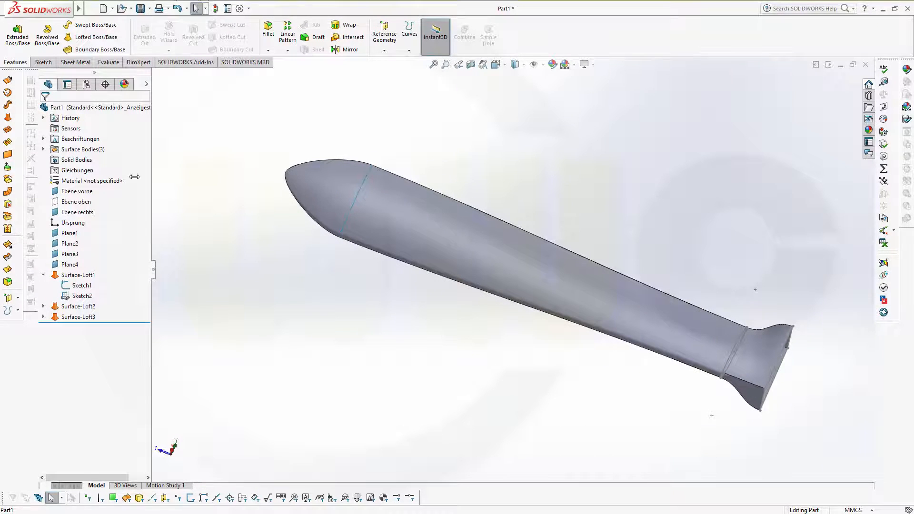
pyautogui.click(8, 228)
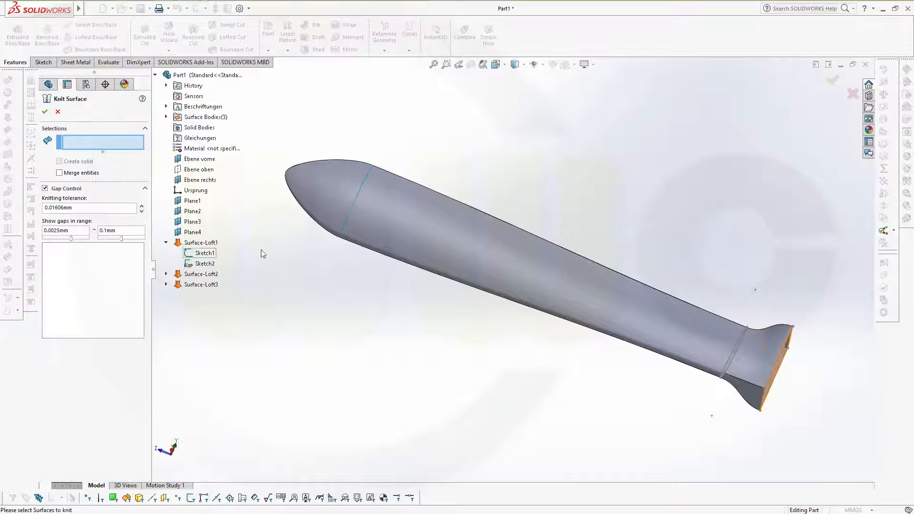
pyautogui.press('Escape')
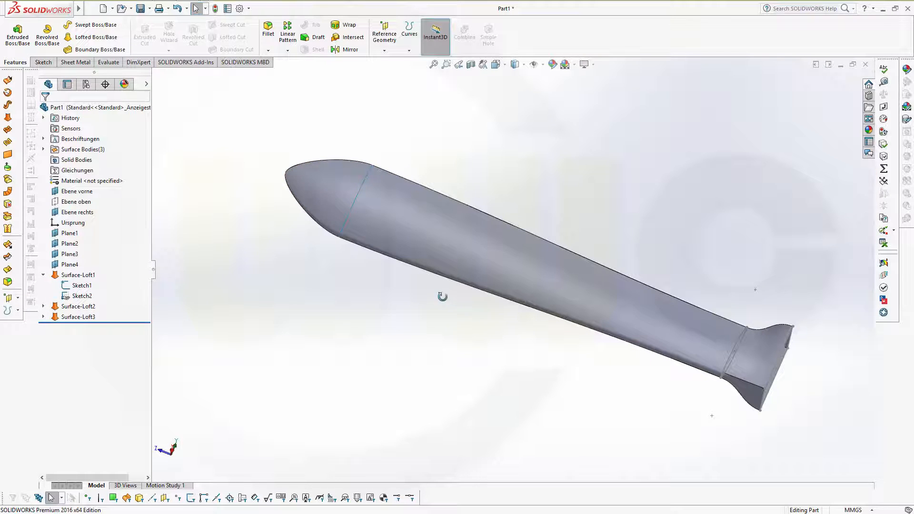
pyautogui.moveTo(442, 296); pyautogui.dragTo(427, 264, button='middle')
pyautogui.moveTo(584, 285); pyautogui.dragTo(435, 219, button='middle')
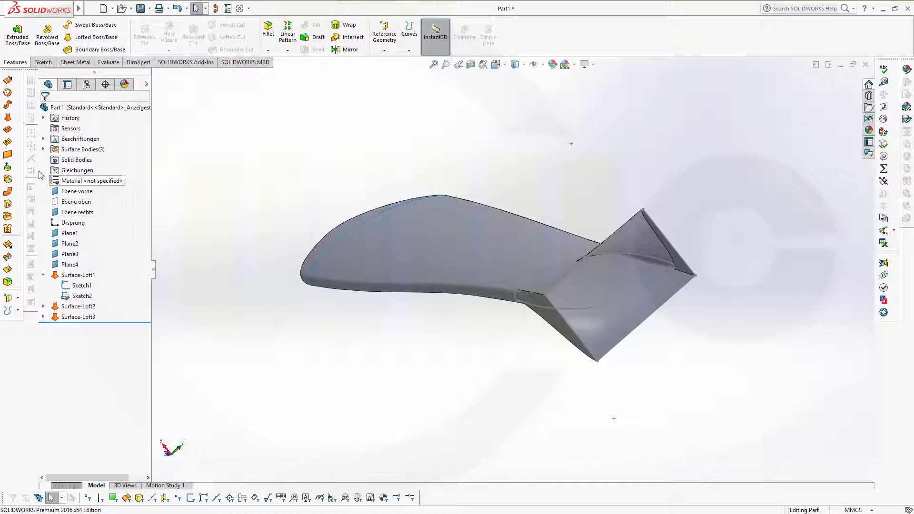
# Step: Create planar end face Surface-Plane1 bounded by Sketch1
pyautogui.click(9, 155)
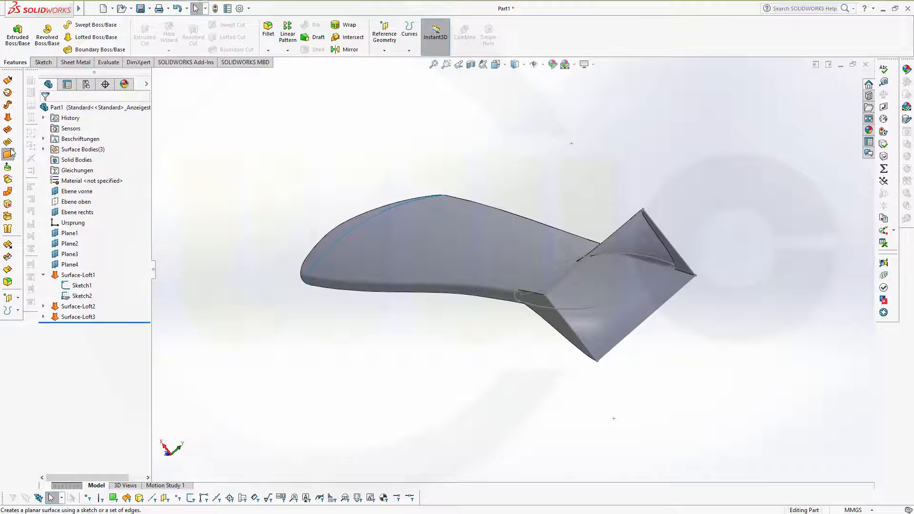
pyautogui.click(616, 233)
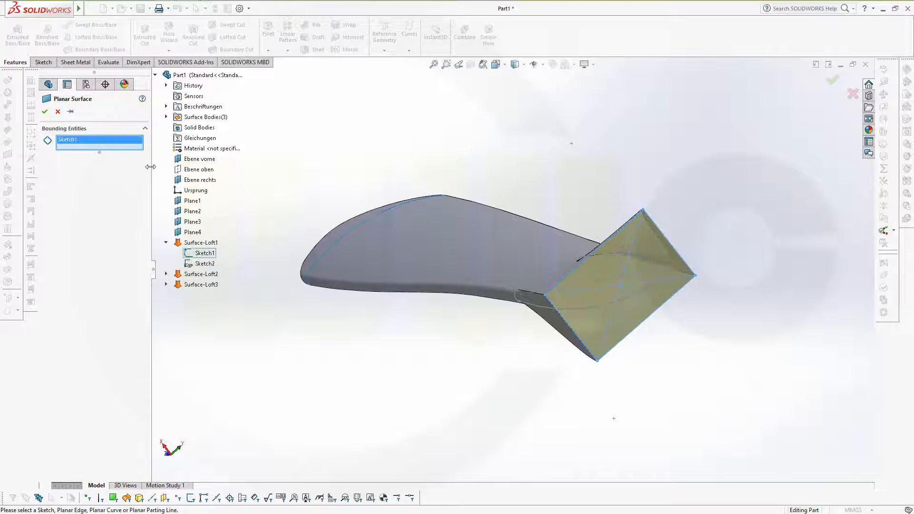
pyautogui.click(44, 111)
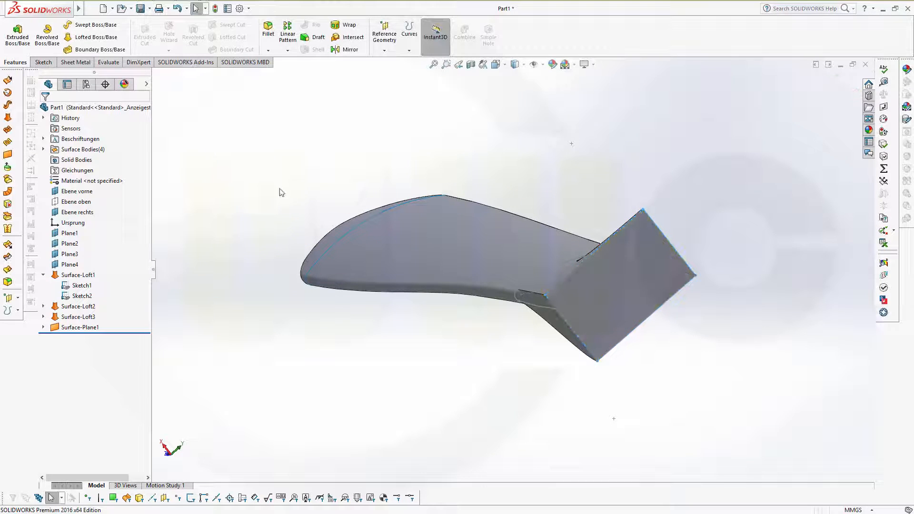
pyautogui.moveTo(282, 192)
pyautogui.mouseDown(button='middle')
pyautogui.moveTo(310, 202)
pyautogui.moveTo(286, 207)
pyautogui.mouseUp(button='middle')
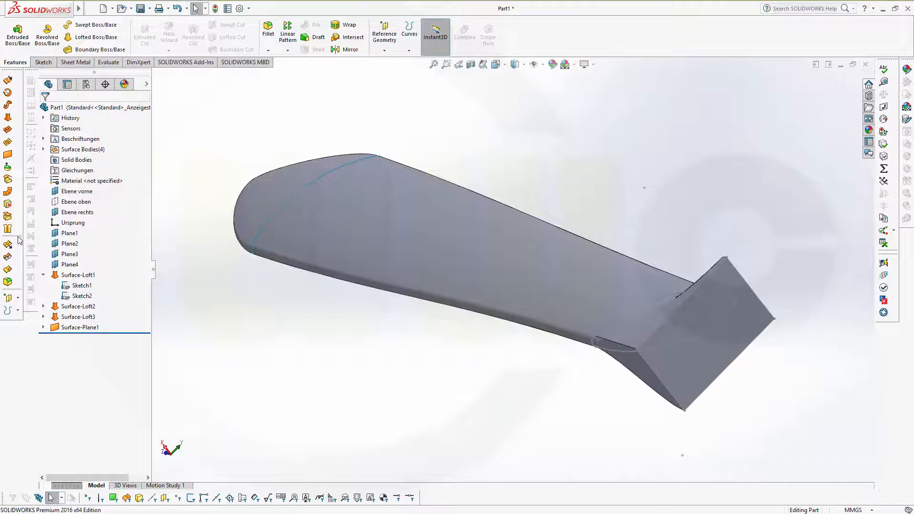
# Step: Knit Surface-Loft1–3 and Surface-Plane1 into a single solid body
pyautogui.click(8, 229)
pyautogui.click(268, 199)
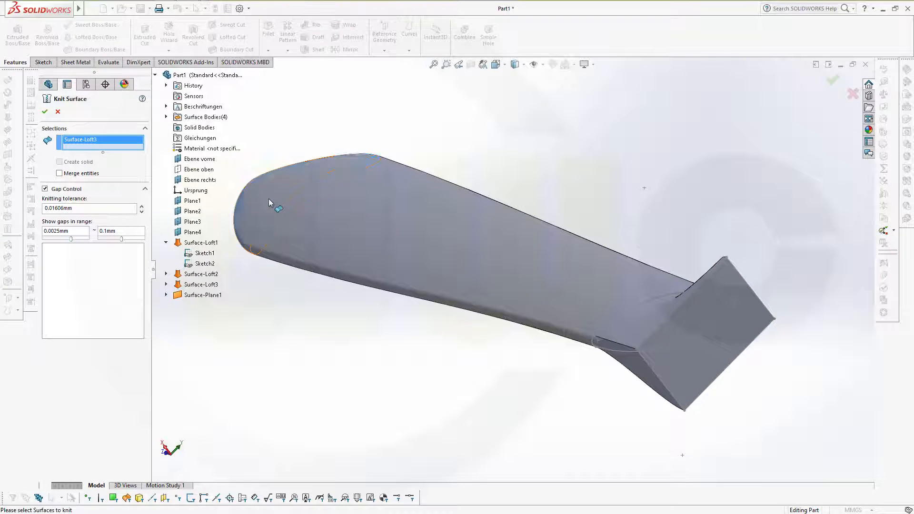
pyautogui.click(394, 231)
pyautogui.click(628, 327)
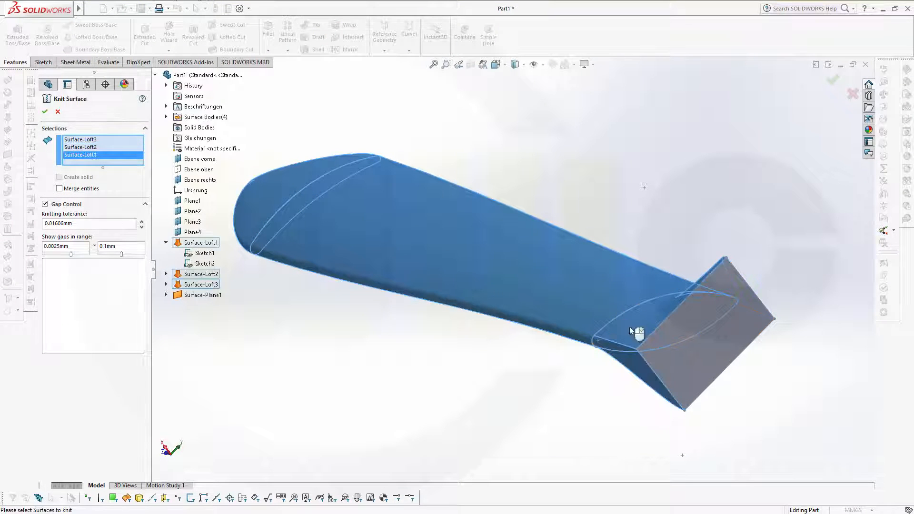
pyautogui.click(700, 358)
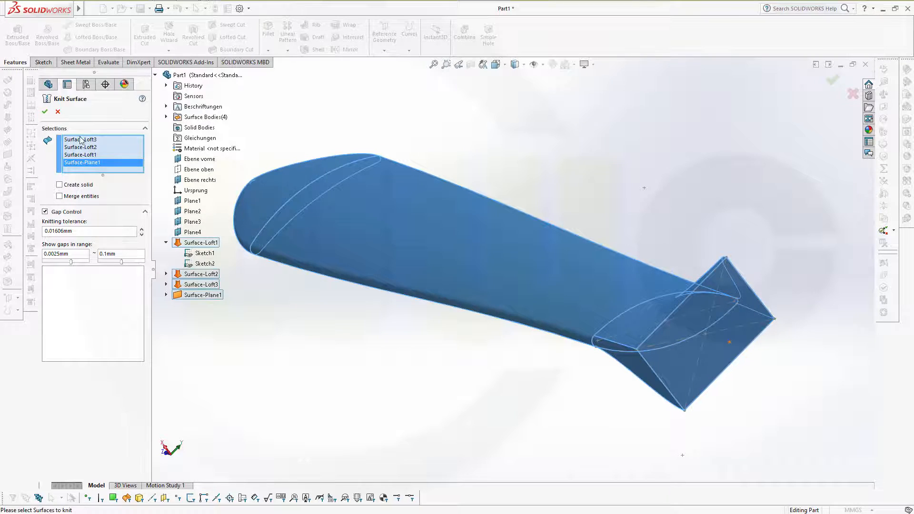
pyautogui.click(44, 111)
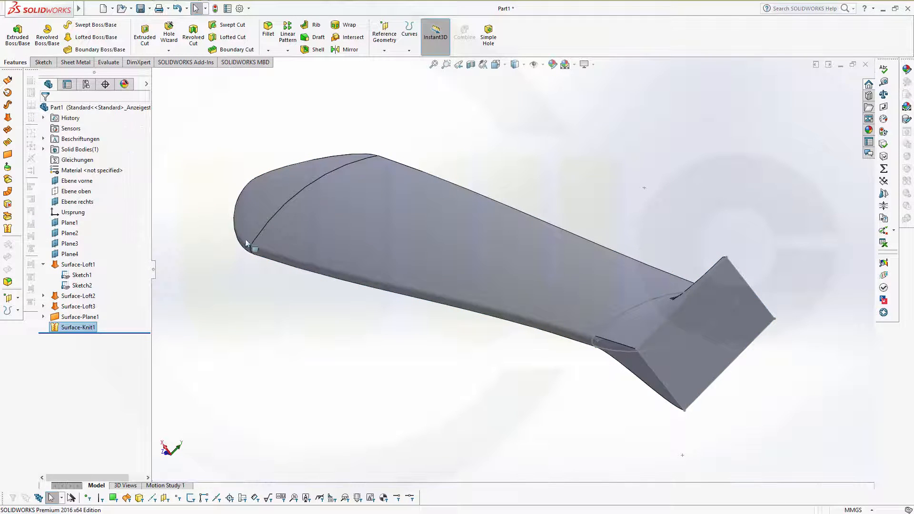
pyautogui.moveTo(275, 278); pyautogui.dragTo(368, 329, button='middle')
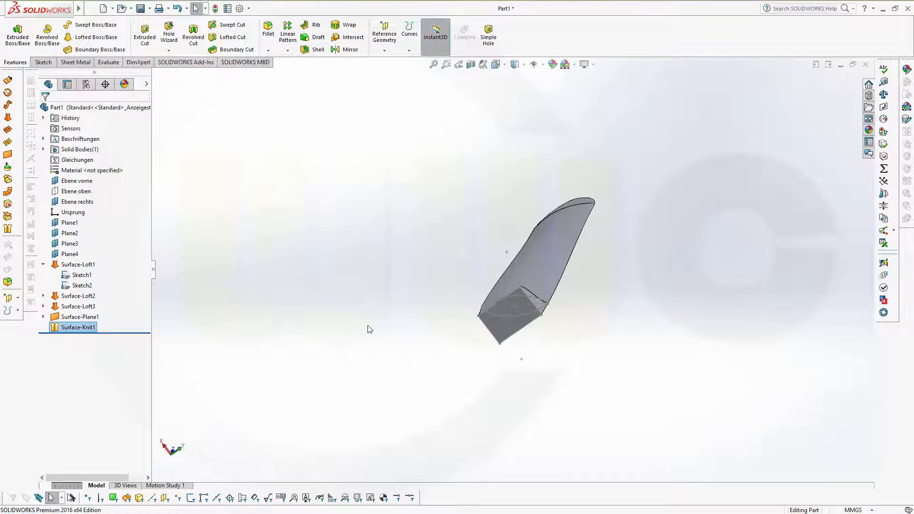
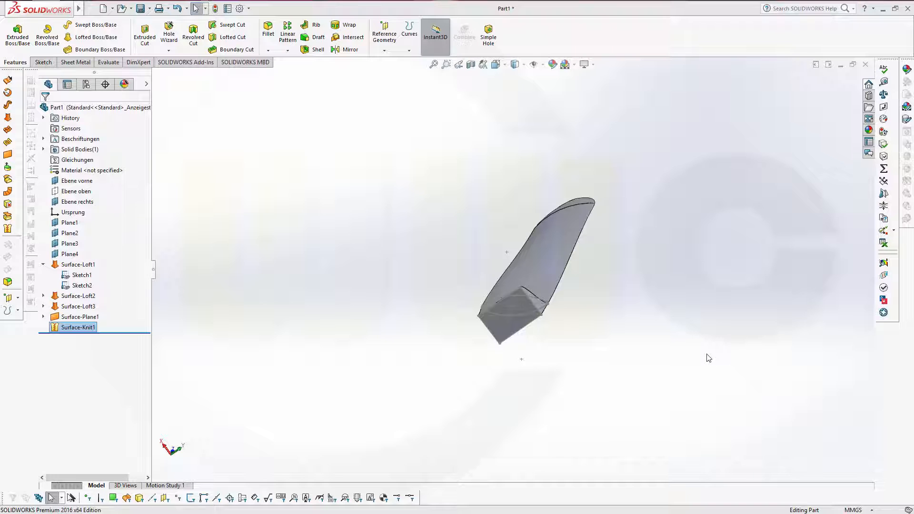
# Step: Select the Ebene rechts plane in the FeatureManager tree as the base for a new sketch
pyautogui.moveTo(548, 345); pyautogui.dragTo(502, 395, button='middle')
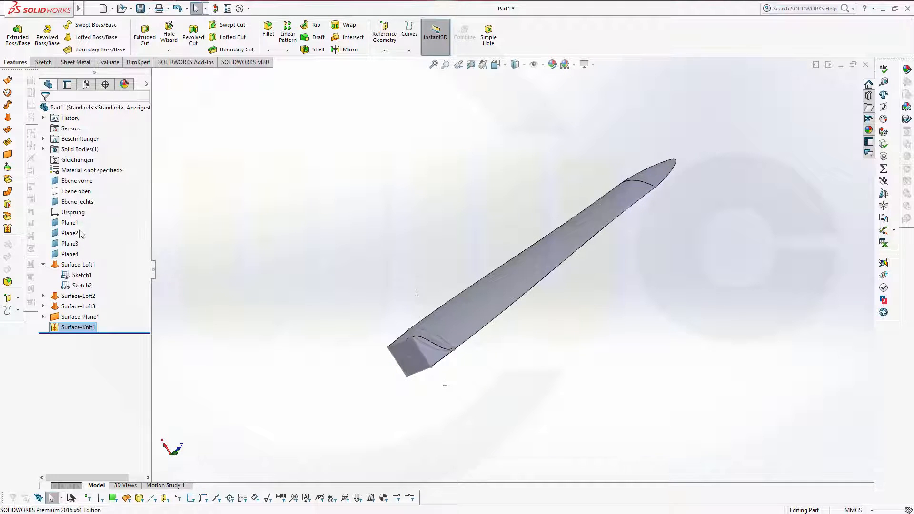
pyautogui.click(75, 204)
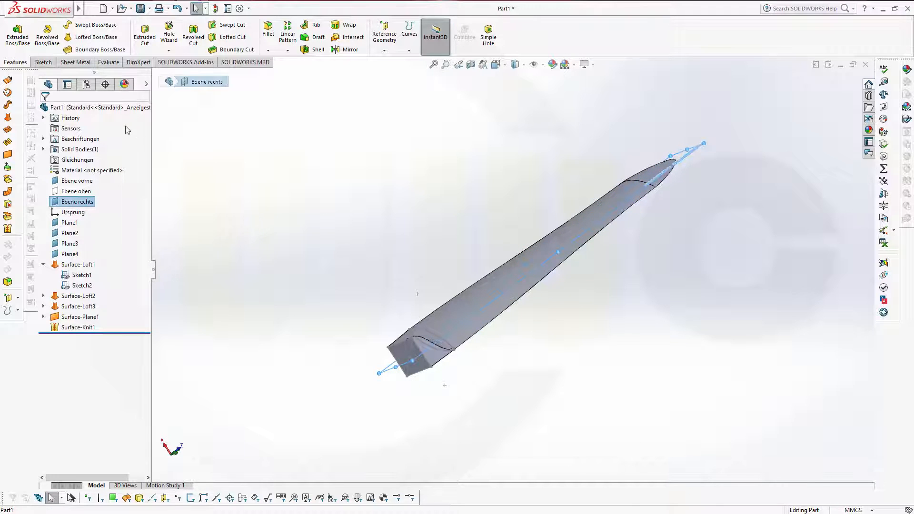
pyautogui.click(75, 203)
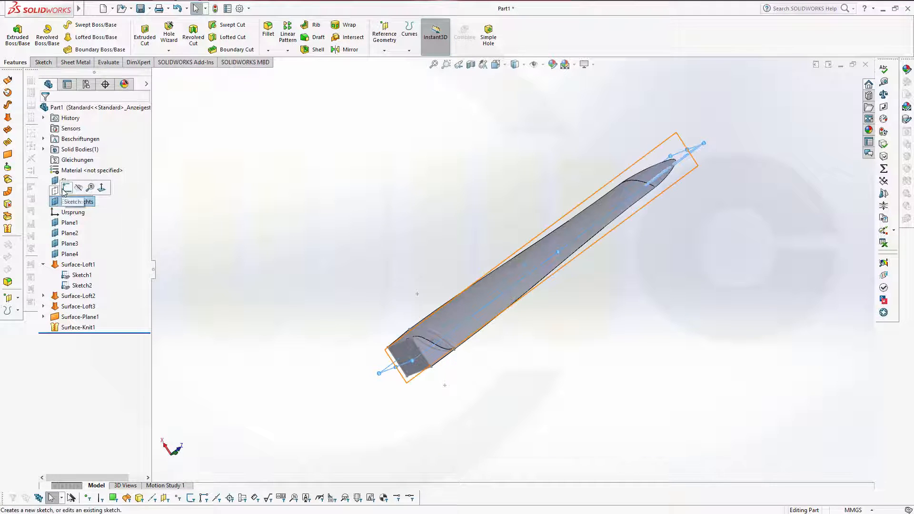
# Step: Start a sketch on Ebene rechts and draw a circle centred on the origin
pyautogui.click(67, 188)
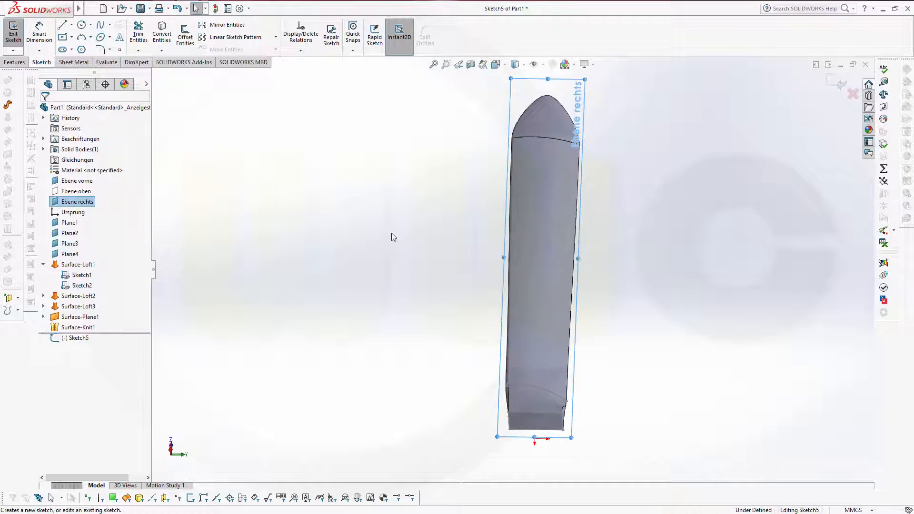
pyautogui.click(81, 26)
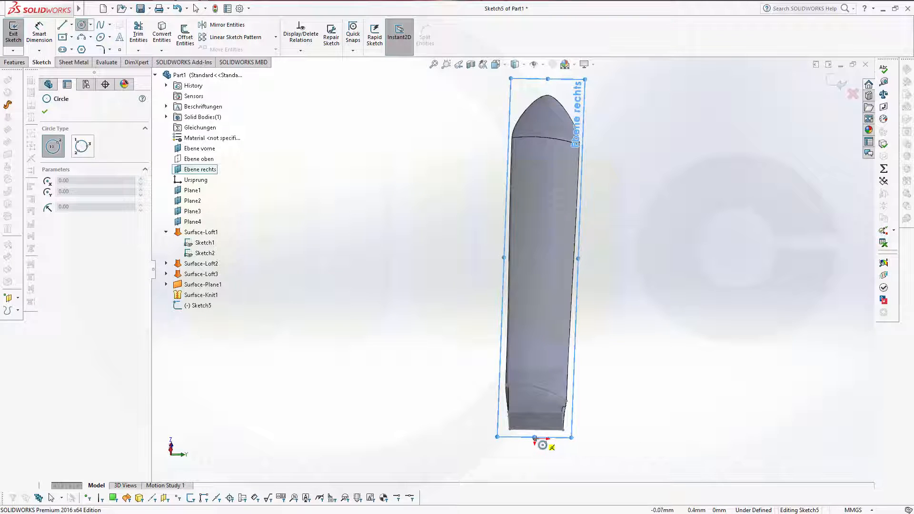
pyautogui.scroll(-5, 528, 312)
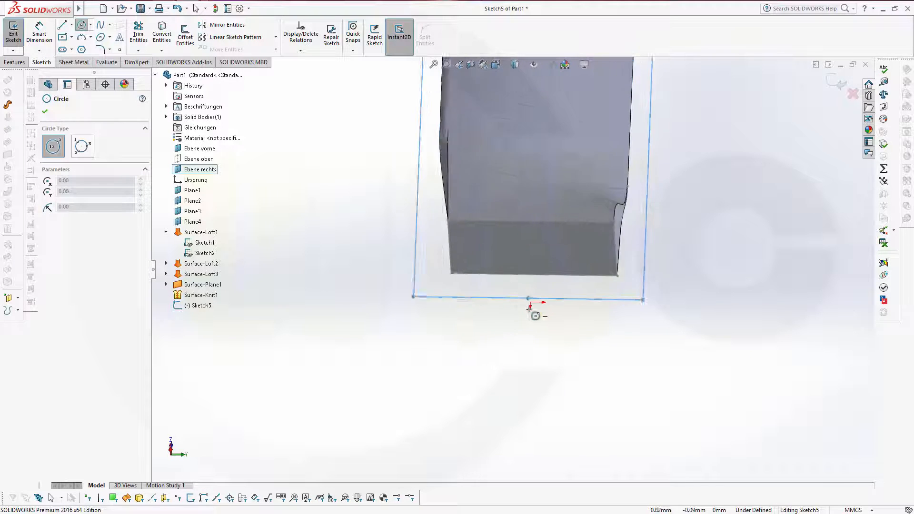
pyautogui.scroll(-4, 530, 308)
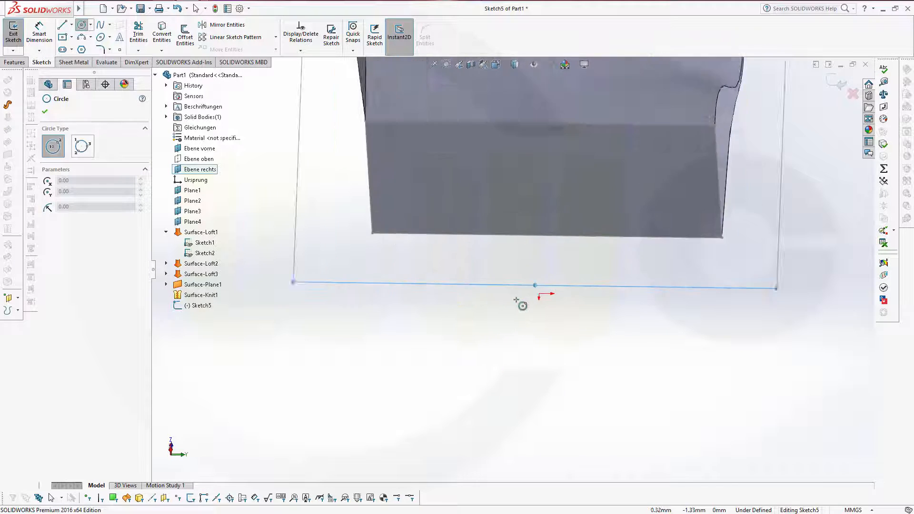
pyautogui.click(544, 292)
pyautogui.click(686, 338)
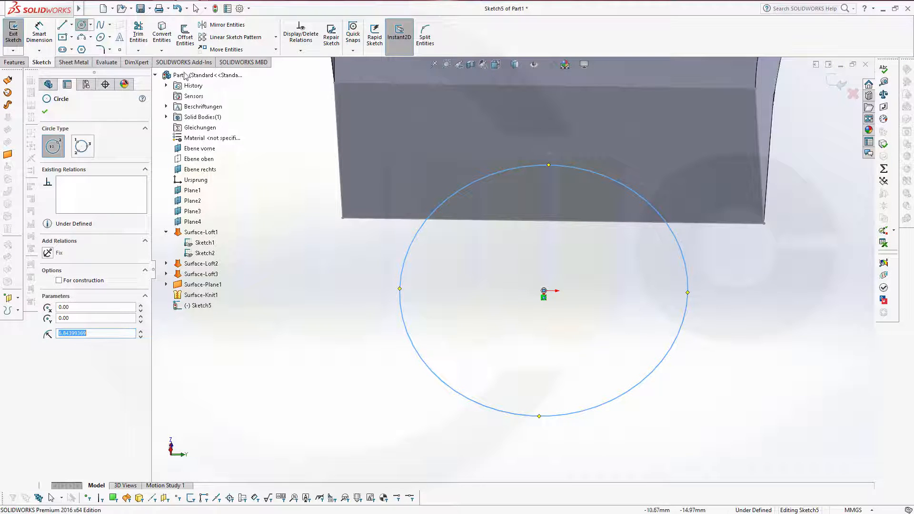
# Step: Dimension the circle's diameter to 25 mm and close Sketch5
pyautogui.click(39, 34)
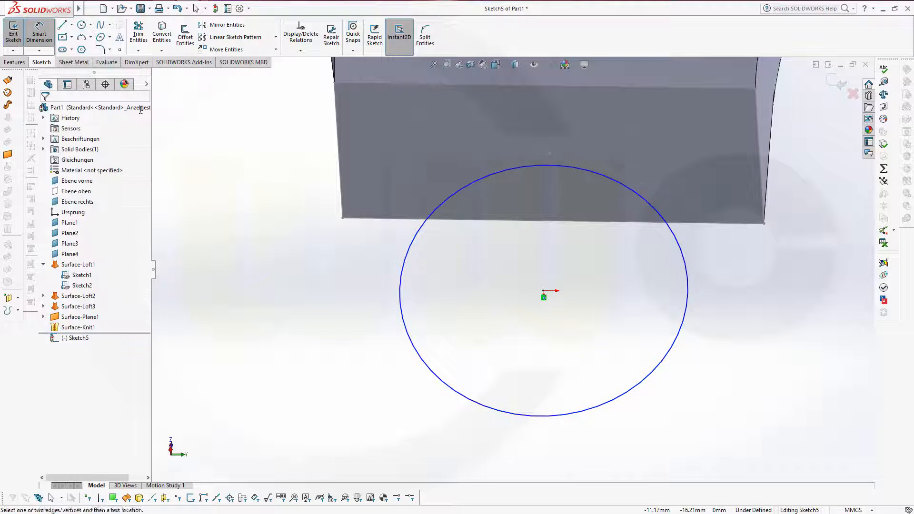
pyautogui.click(398, 281)
pyautogui.click(350, 282)
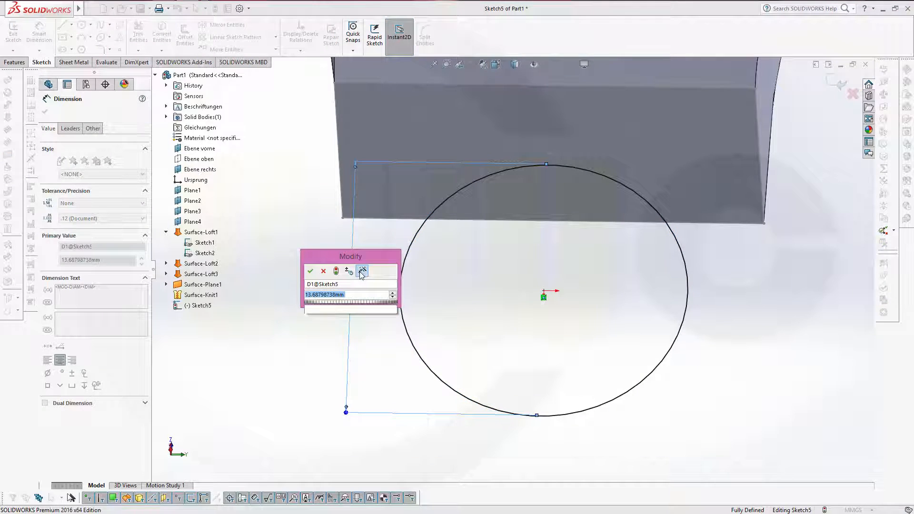
pyautogui.write('25')
pyautogui.press('Return')
pyautogui.scroll(-3, 376, 305)
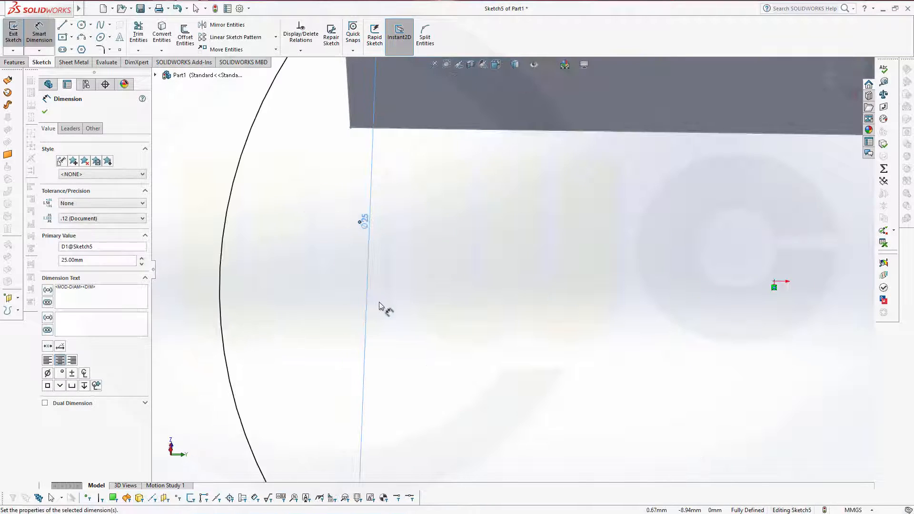
pyautogui.scroll(5, 381, 307)
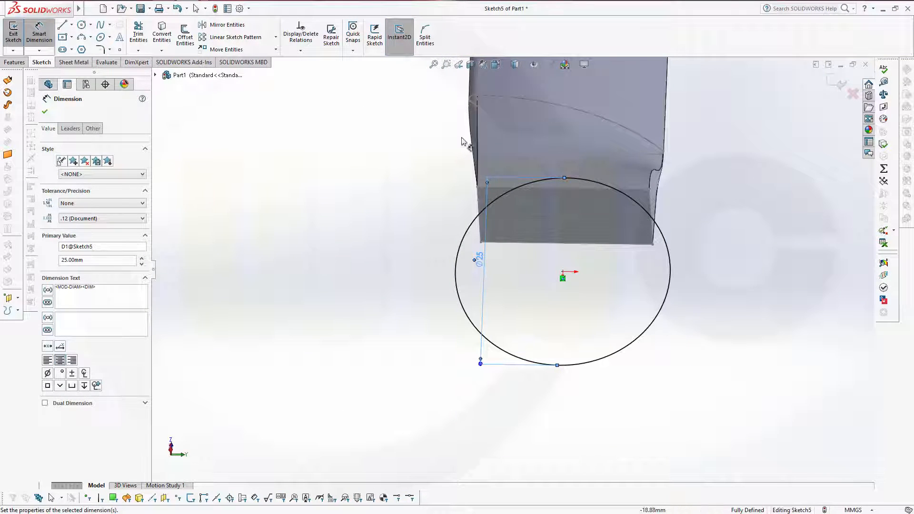
pyautogui.click(840, 85)
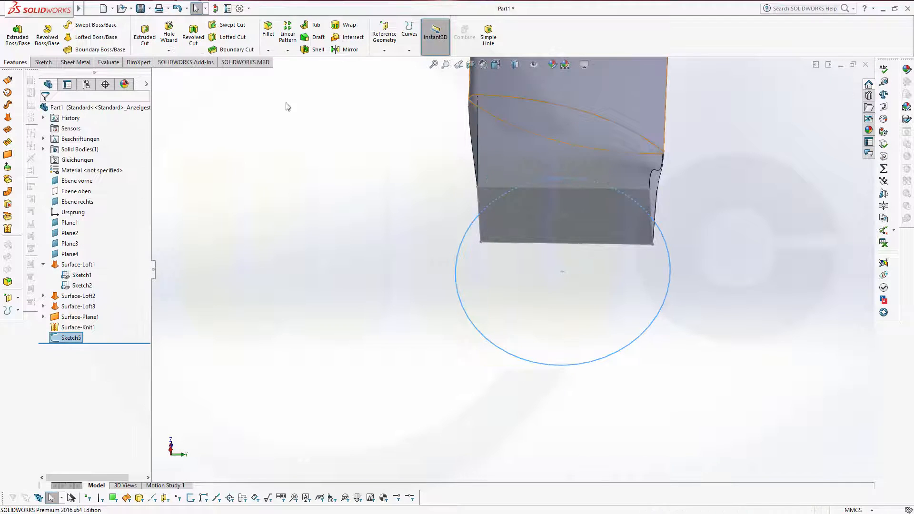
# Step: Extrude the 25 mm circle Mid Plane to a 13.1 mm depth as Boss-Extrude1
pyautogui.click(17, 40)
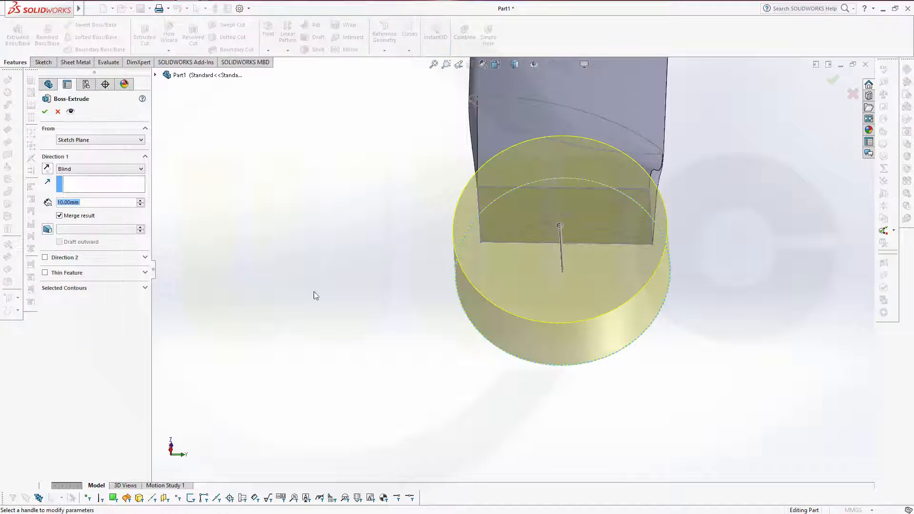
pyautogui.click(133, 173)
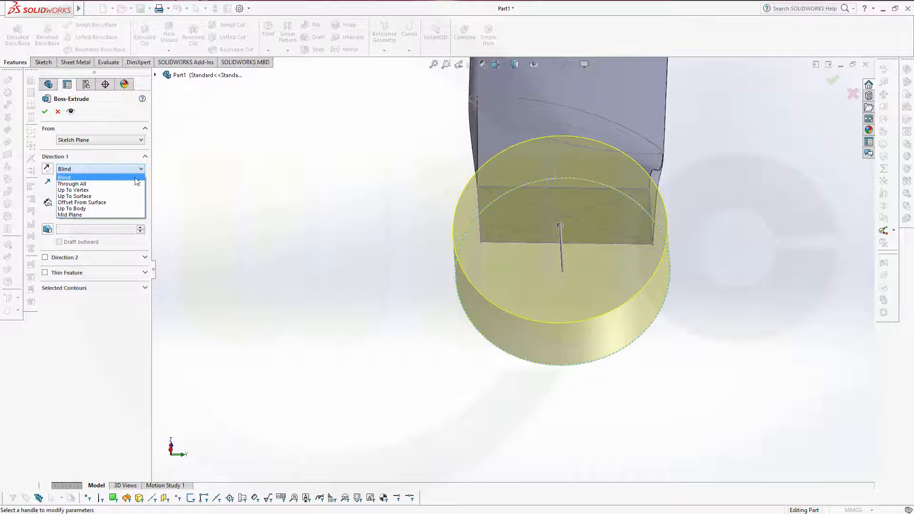
pyautogui.click(101, 216)
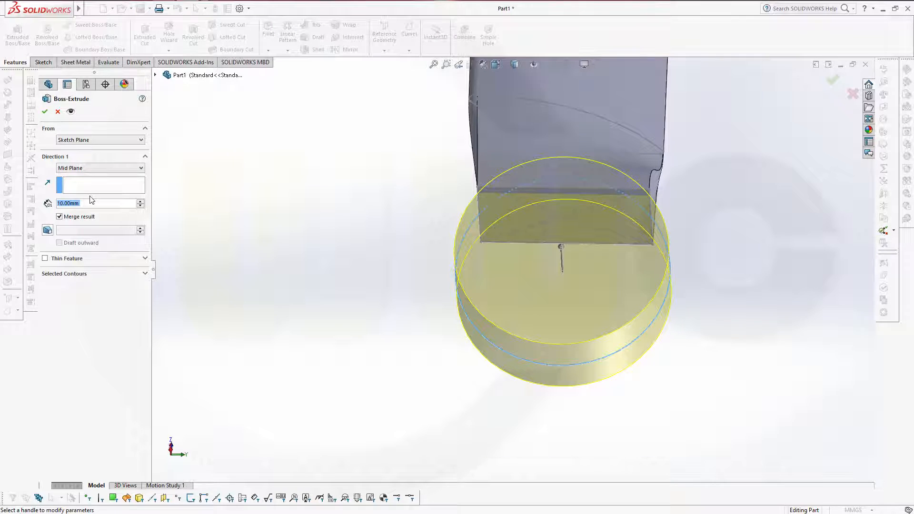
pyautogui.write('13.1')
pyautogui.press('Return')
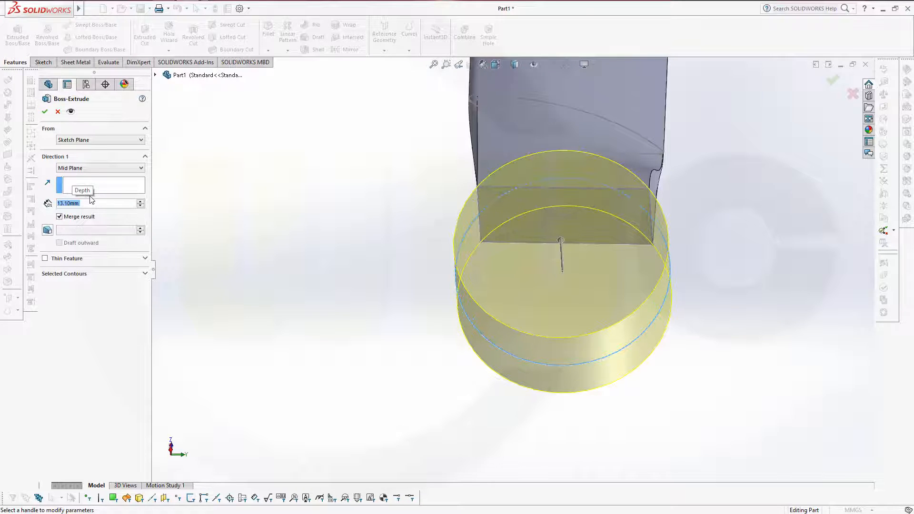
pyautogui.moveTo(330, 269); pyautogui.dragTo(245, 212, button='middle')
pyautogui.click(44, 112)
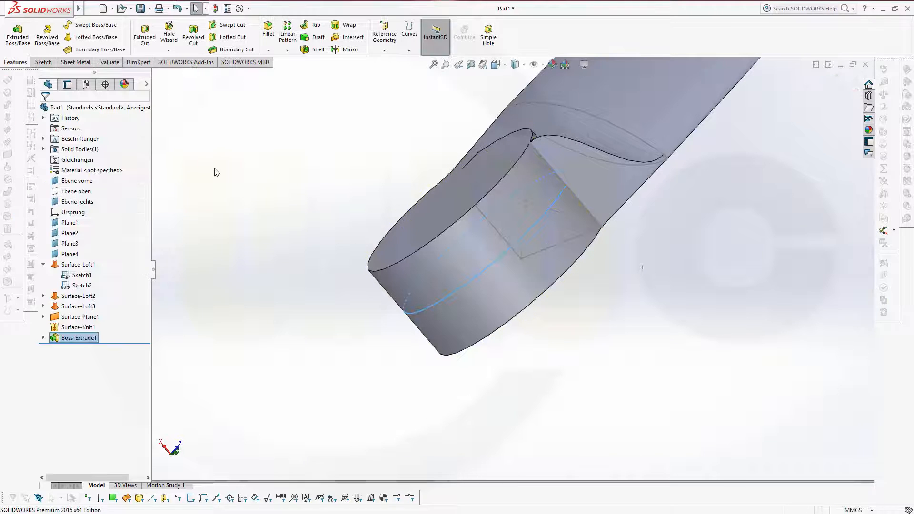
pyautogui.scroll(5, 226, 163)
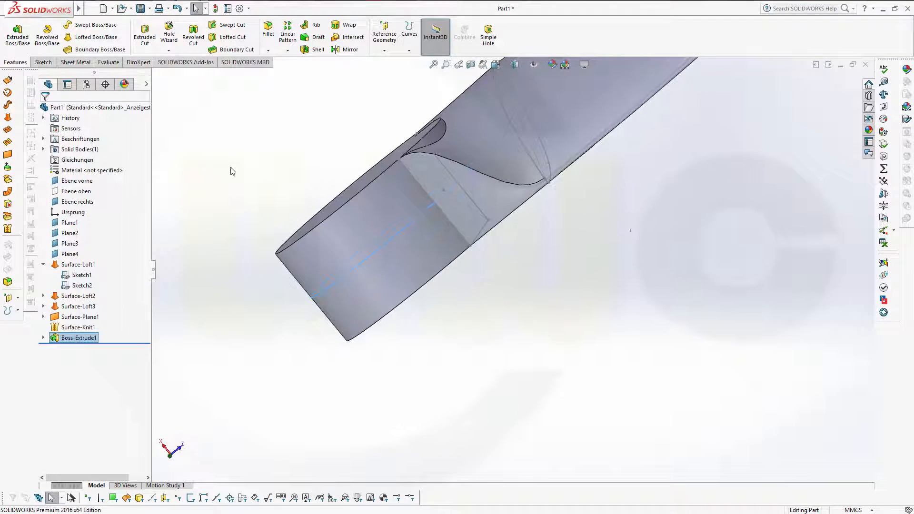
pyautogui.moveTo(461, 140); pyautogui.dragTo(535, 161, button='middle')
pyautogui.scroll(2, 541, 151)
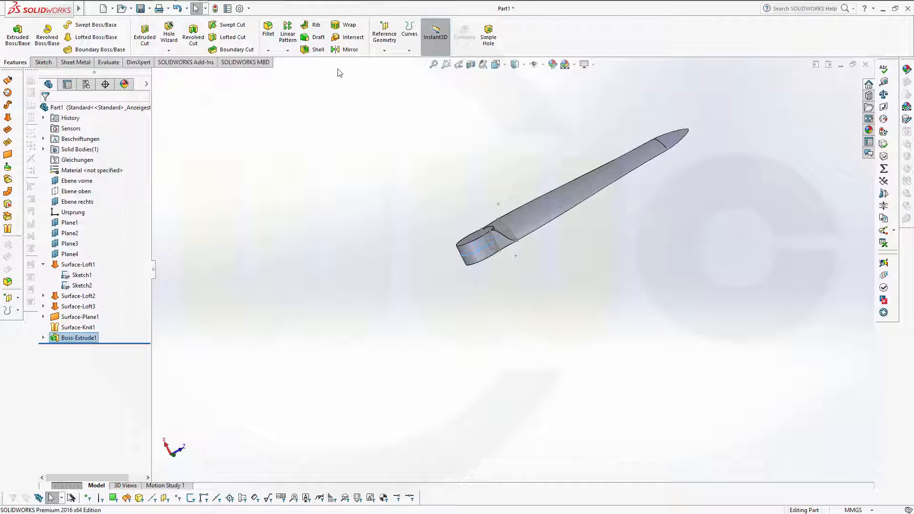
pyautogui.click(288, 51)
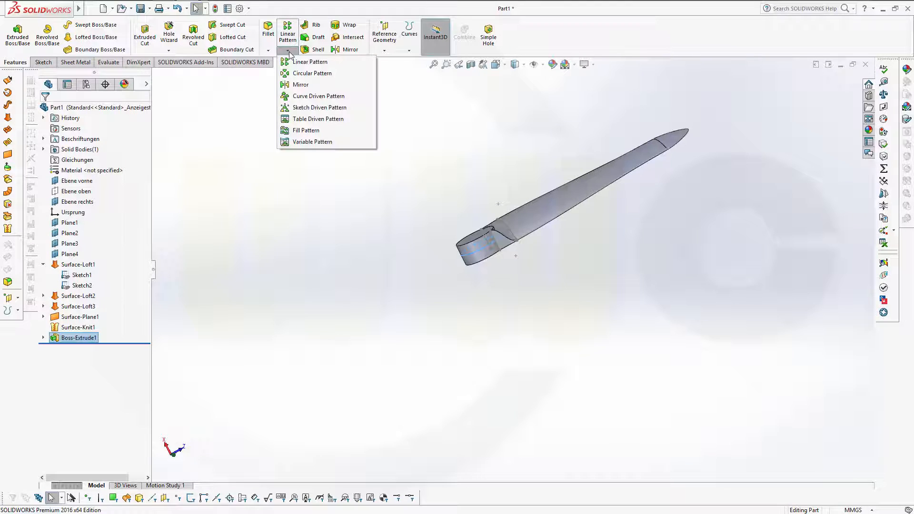
# Step: Start a circular pattern with the hub's cylindrical face as its axis
pyautogui.click(312, 72)
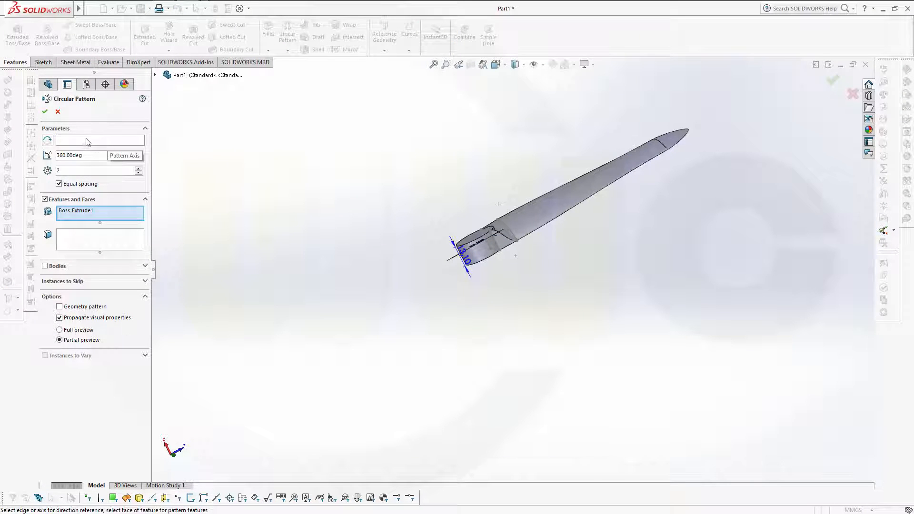
pyautogui.click(69, 142)
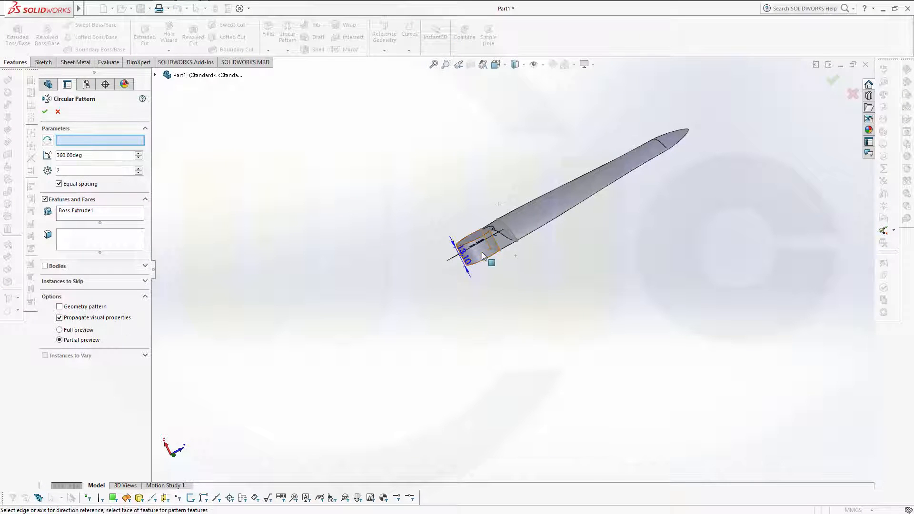
pyautogui.scroll(3, 490, 265)
pyautogui.scroll(2, 495, 258)
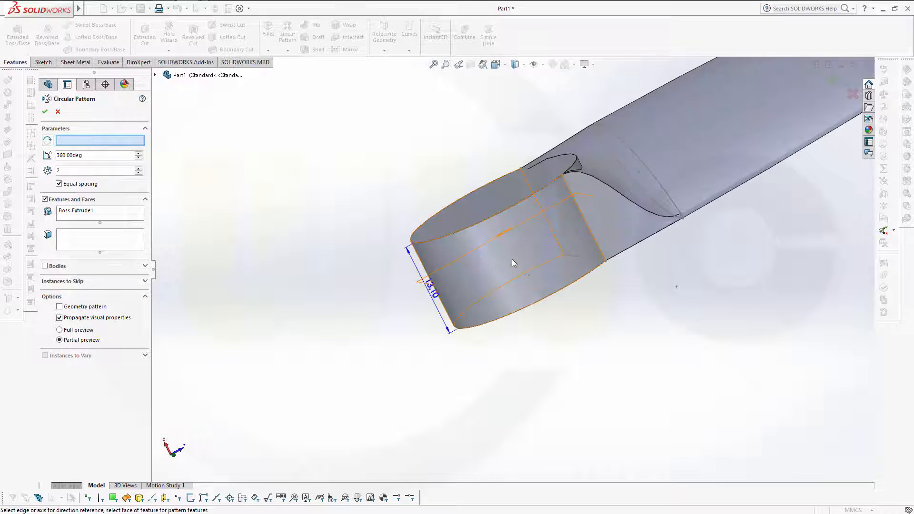
pyautogui.click(524, 267)
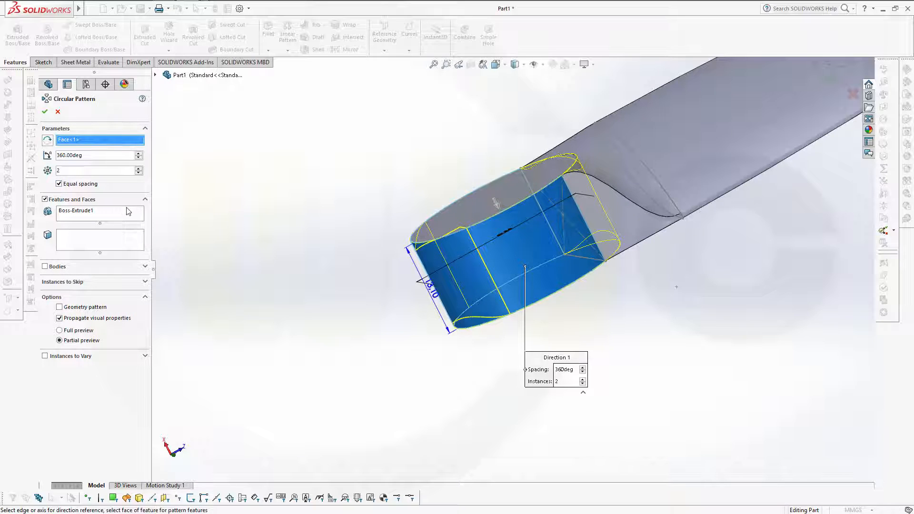
# Step: Pattern the blade body instead of features, creating CirPattern1 with 2 instances over 360°
pyautogui.click(104, 215)
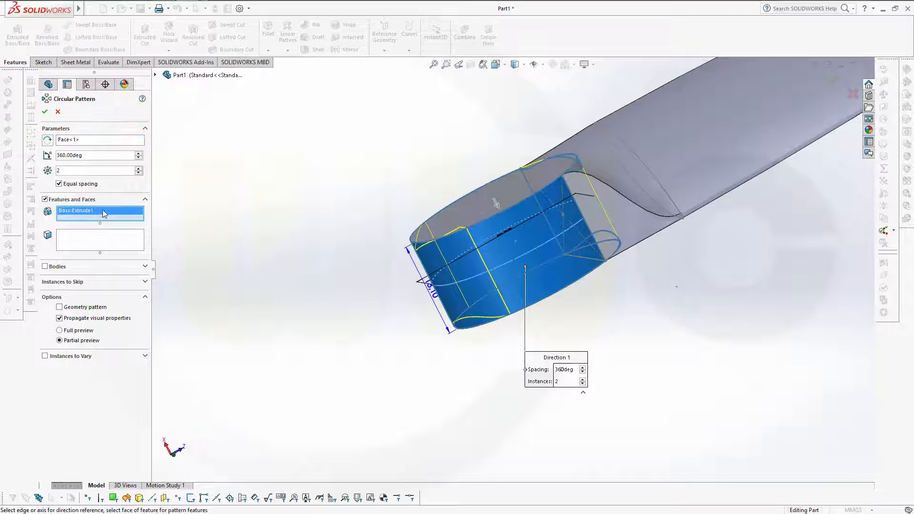
pyautogui.click(155, 75)
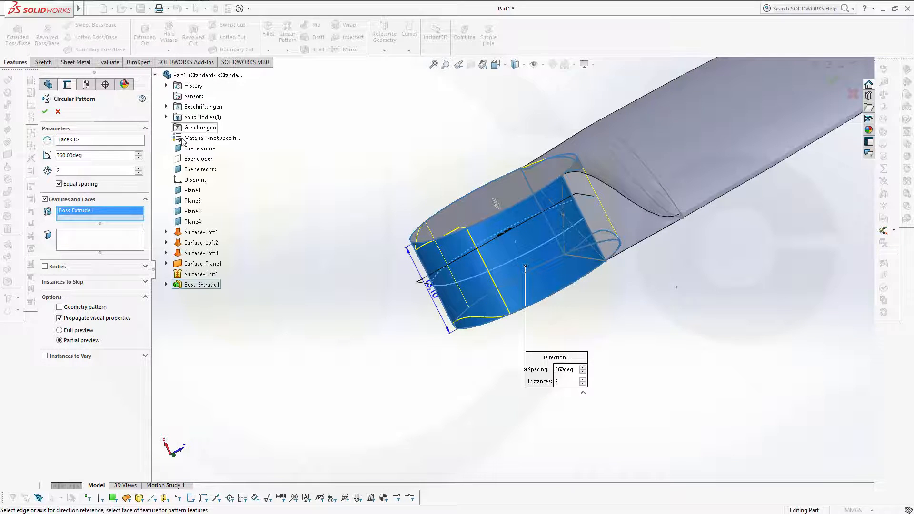
pyautogui.click(212, 275)
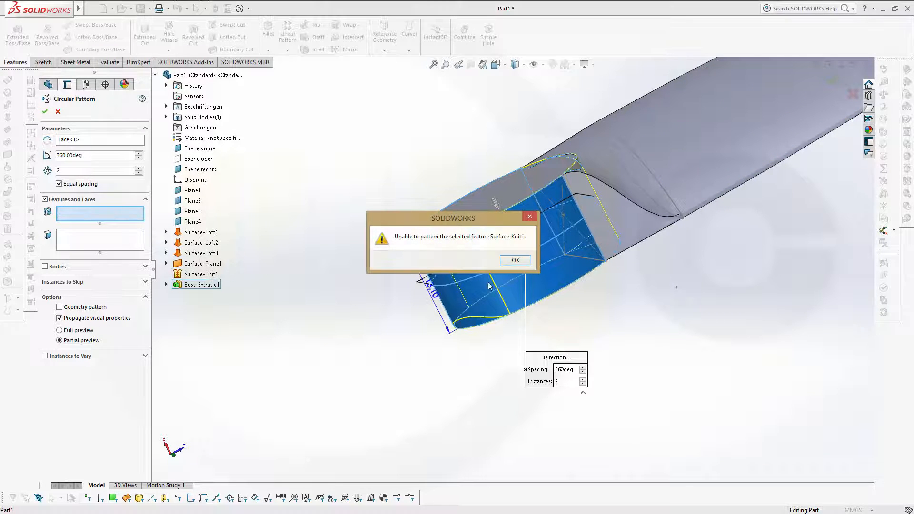
pyautogui.click(516, 259)
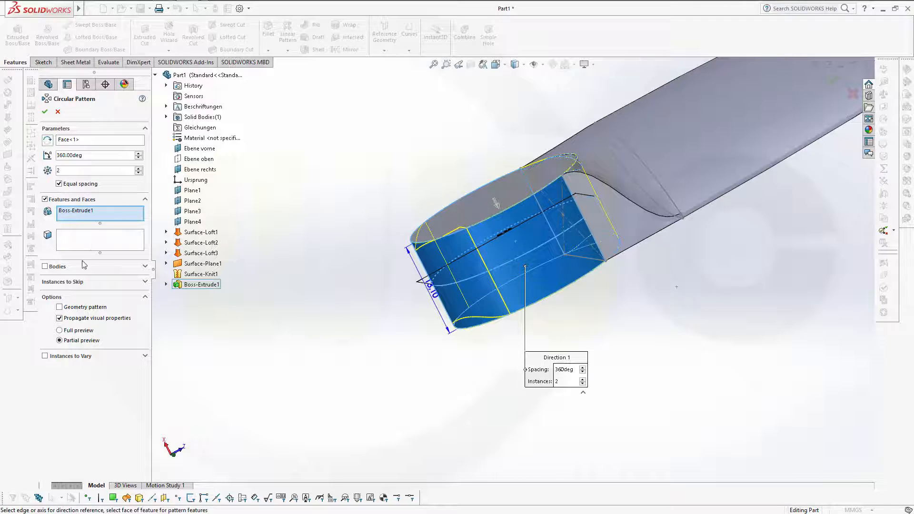
pyautogui.click(45, 267)
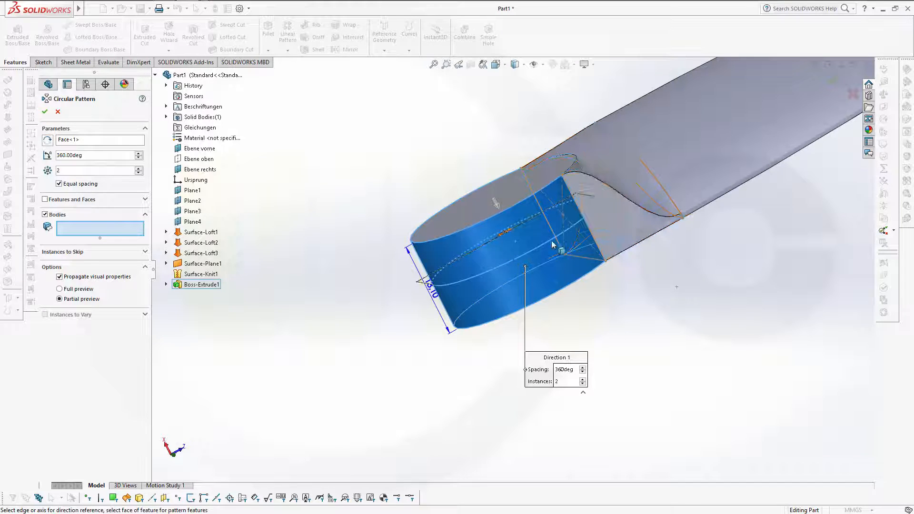
pyautogui.click(727, 164)
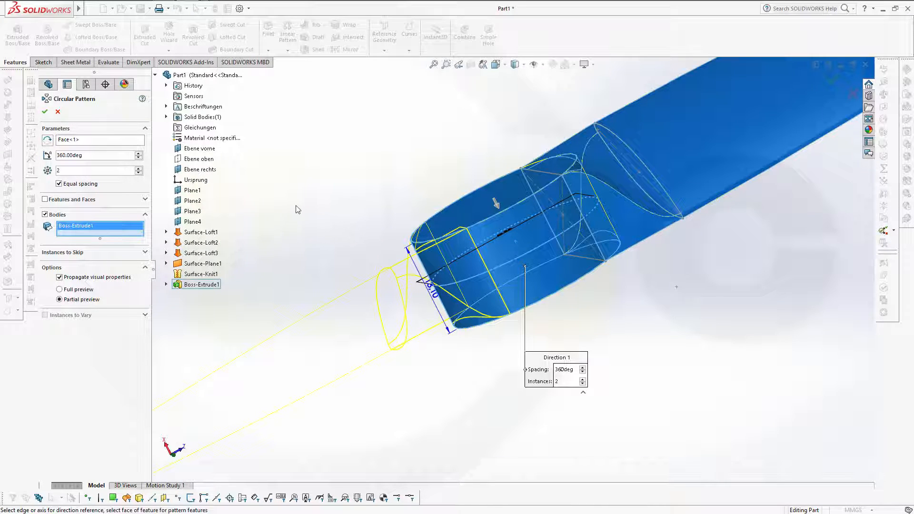
pyautogui.click(45, 112)
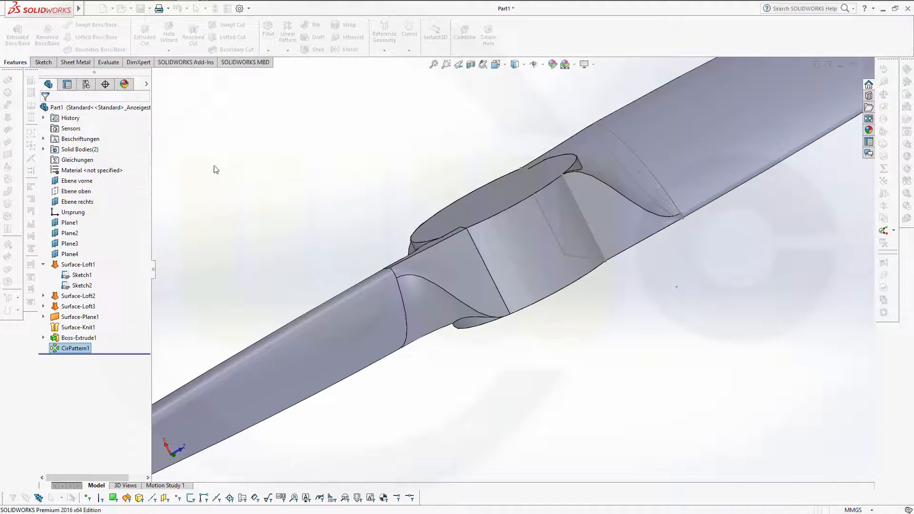
# Step: Turn off View Sketches to hide sketch geometry on the model
pyautogui.scroll(2, 413, 209)
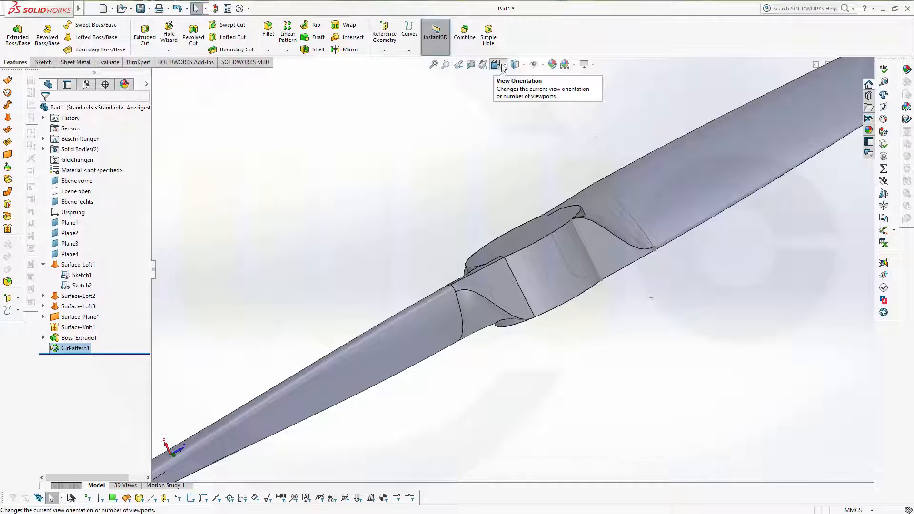
pyautogui.click(543, 67)
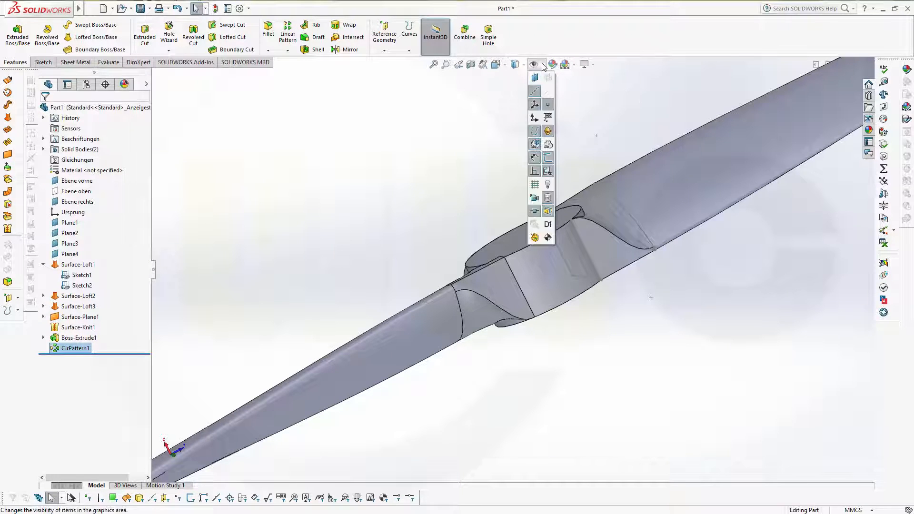
pyautogui.click(550, 159)
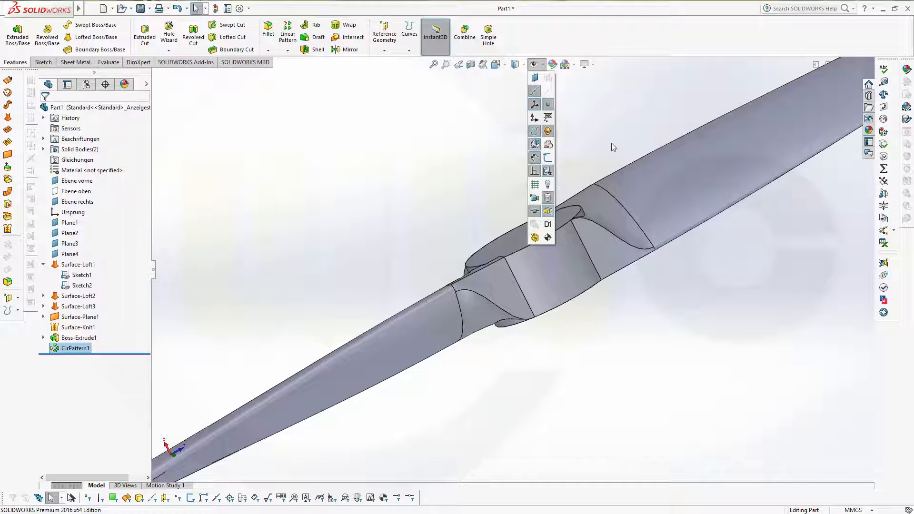
# Step: Expand Solid Bodies to reveal the separate Boss-Extrude1 and CirPattern1 bodies
pyautogui.scroll(-6, 613, 138)
pyautogui.scroll(4, 598, 191)
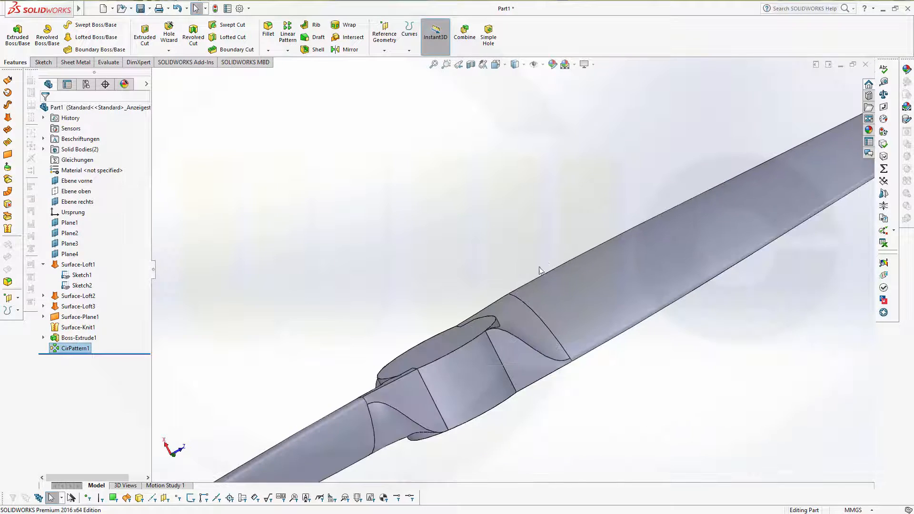
pyautogui.middleClick(522, 293)
pyautogui.moveTo(523, 293); pyautogui.dragTo(593, 293, button='middle')
pyautogui.scroll(3, 550, 366)
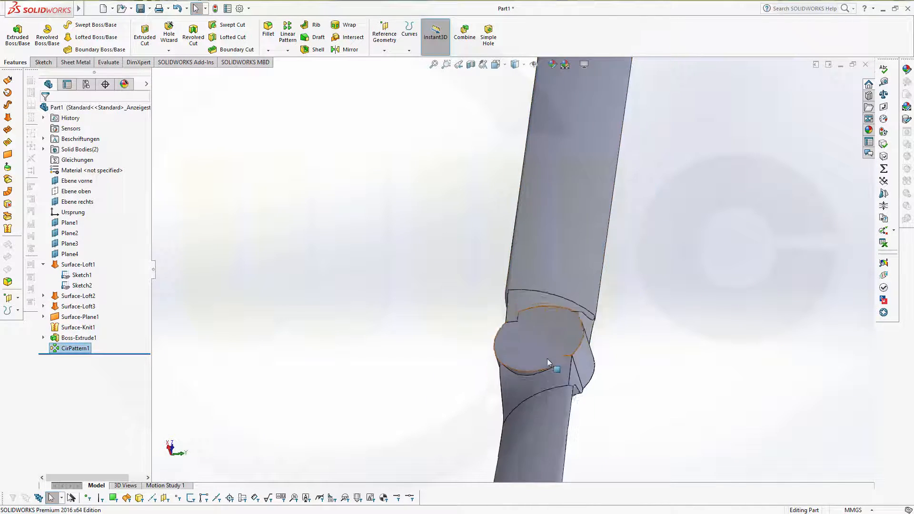
pyautogui.scroll(-3, 544, 352)
pyautogui.middleClick(519, 314)
pyautogui.moveTo(519, 314)
pyautogui.mouseDown(button='middle')
pyautogui.moveTo(501, 310)
pyautogui.moveTo(511, 305)
pyautogui.mouseUp(button='middle')
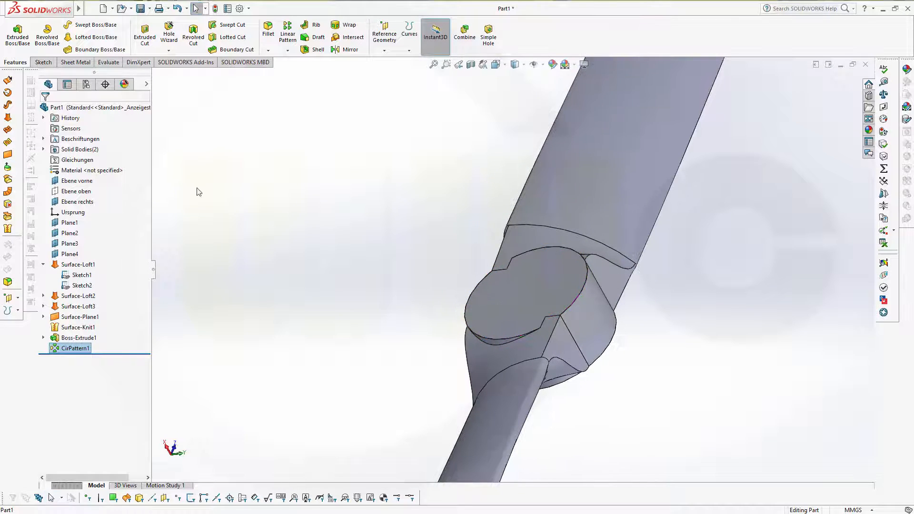
pyautogui.click(43, 149)
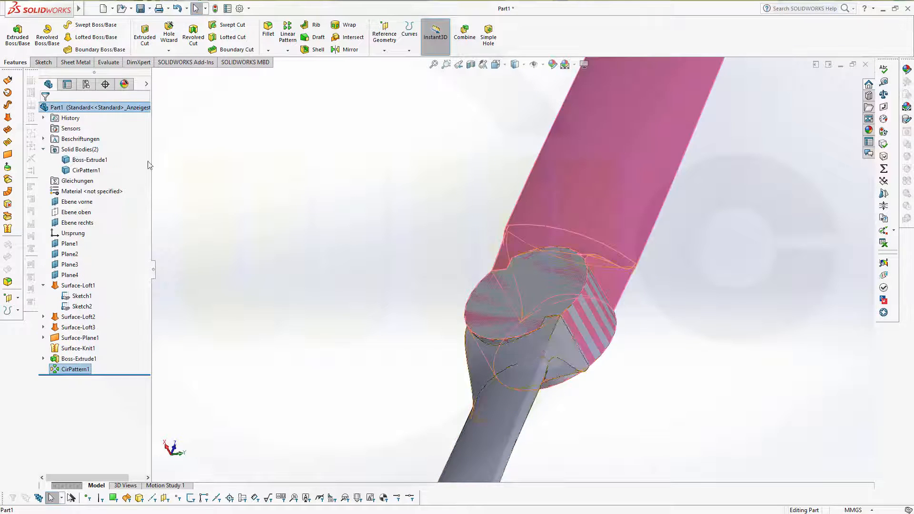
pyautogui.moveTo(328, 255); pyautogui.dragTo(304, 260, button='middle')
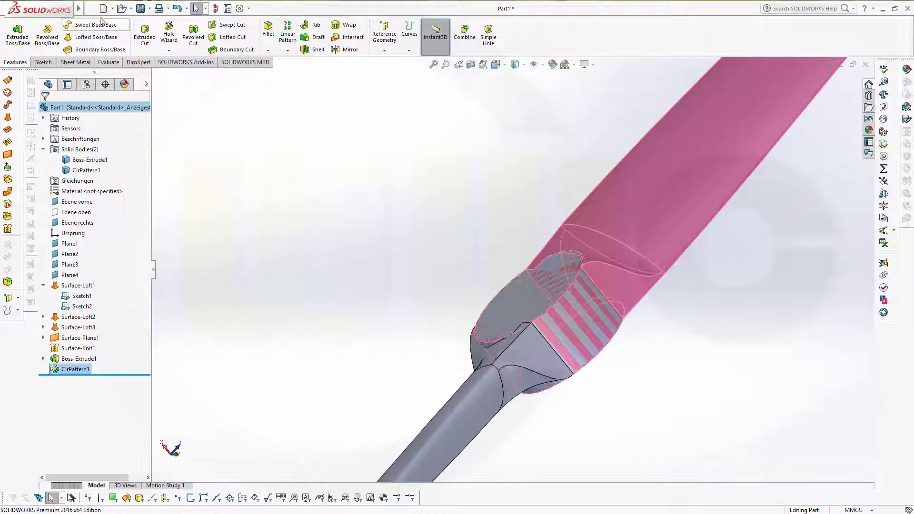
# Step: Combine the CirPattern1 and Boss-Extrude1 bodies with Add into one Combine1 body
pyautogui.click(146, 8)
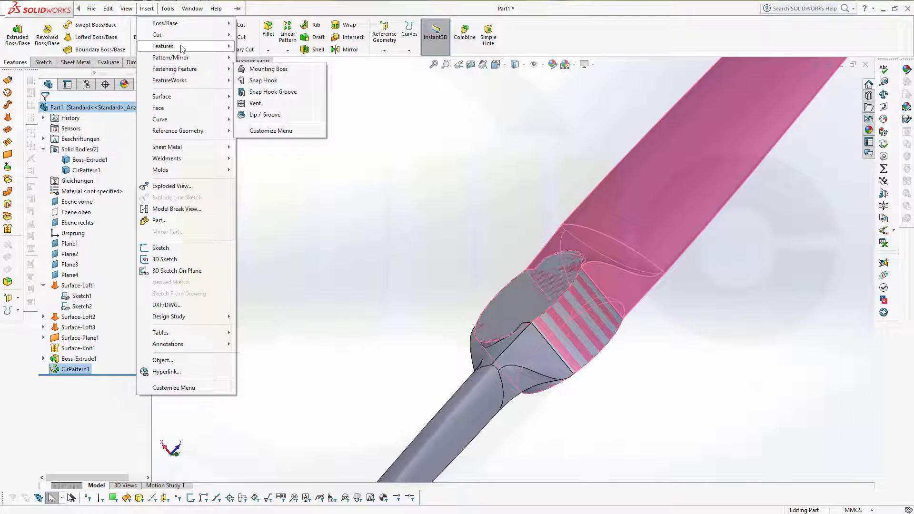
pyautogui.moveTo(181, 49)
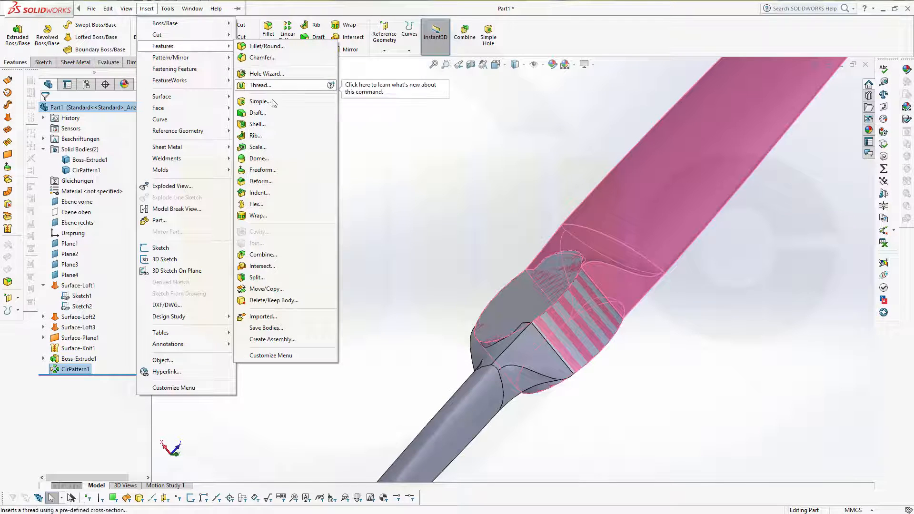
pyautogui.click(272, 256)
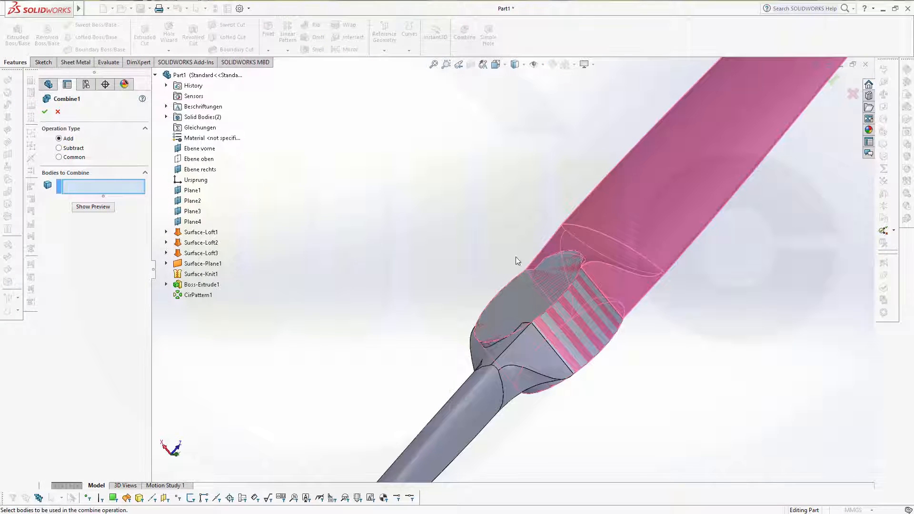
pyautogui.click(470, 395)
pyautogui.click(644, 233)
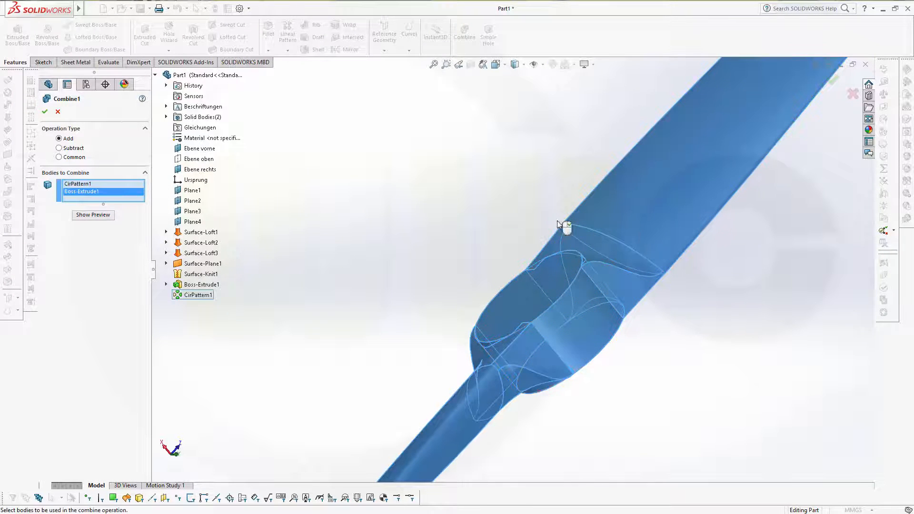
pyautogui.click(45, 111)
pyautogui.moveTo(386, 252); pyautogui.dragTo(447, 321, button='middle')
pyautogui.scroll(2, 568, 312)
pyautogui.scroll(-4, 564, 324)
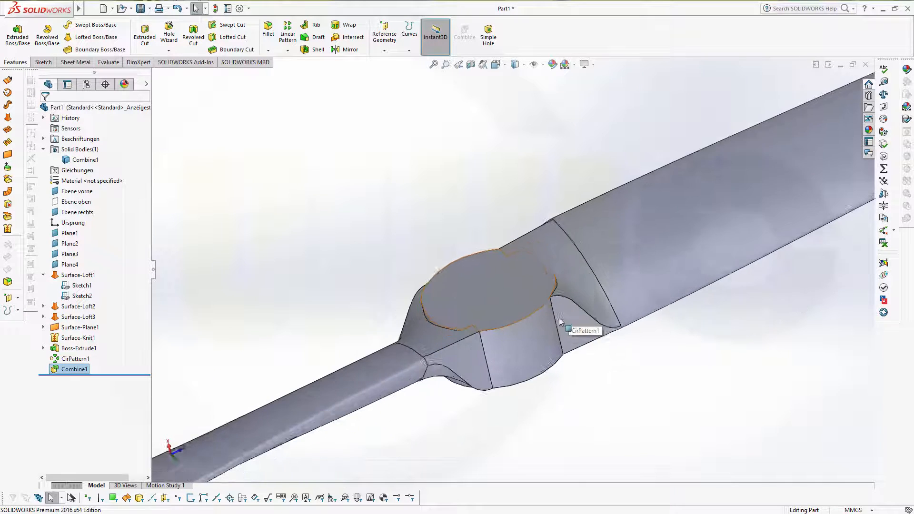
pyautogui.moveTo(479, 261); pyautogui.dragTo(464, 290, button='middle')
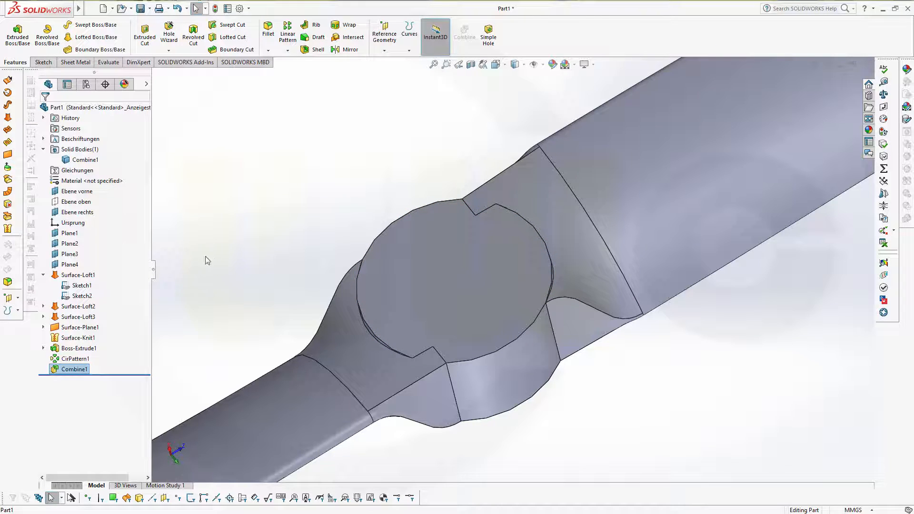
# Step: Edit Boss-Extrude1 to a 13.20 mm mid-plane depth and view the whole propeller
pyautogui.click(65, 349)
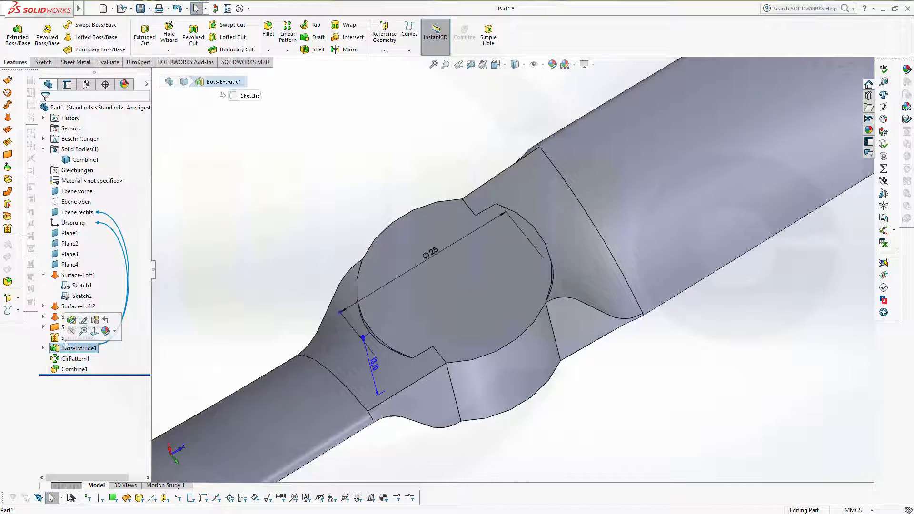
pyautogui.click(71, 320)
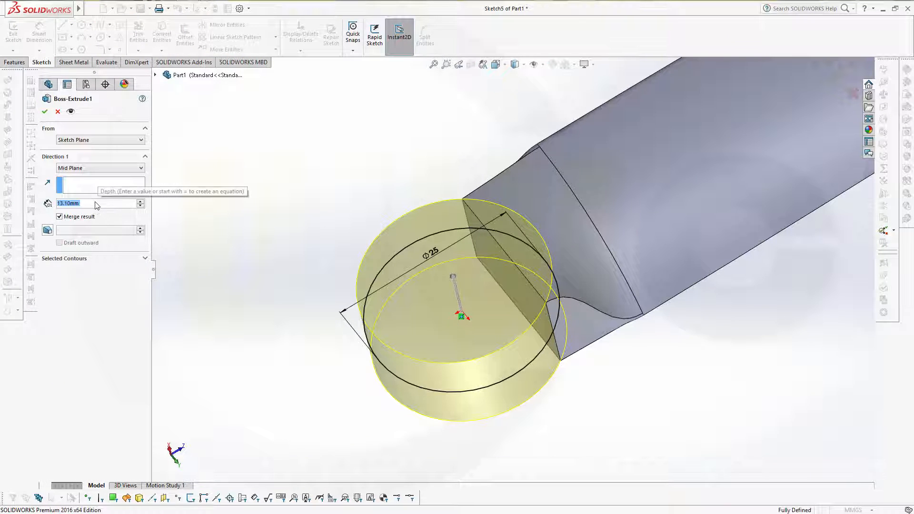
pyautogui.write('13.2')
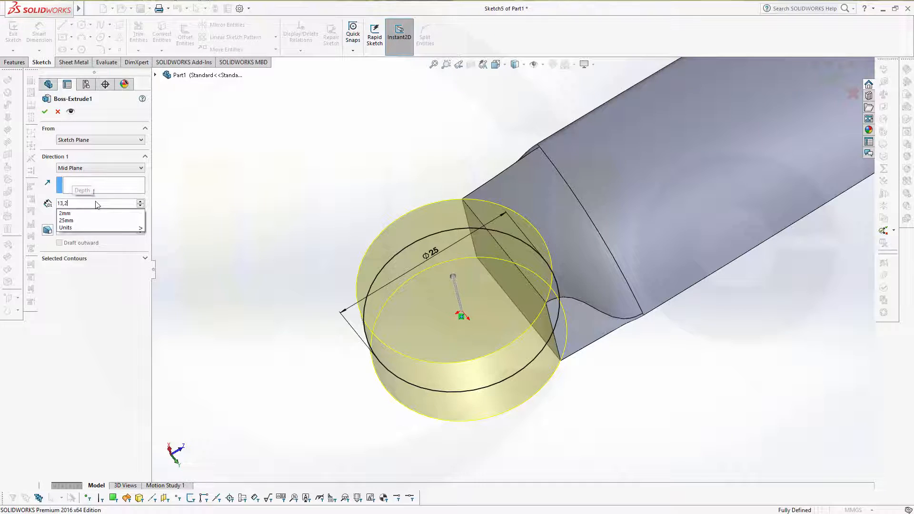
pyautogui.press('Return')
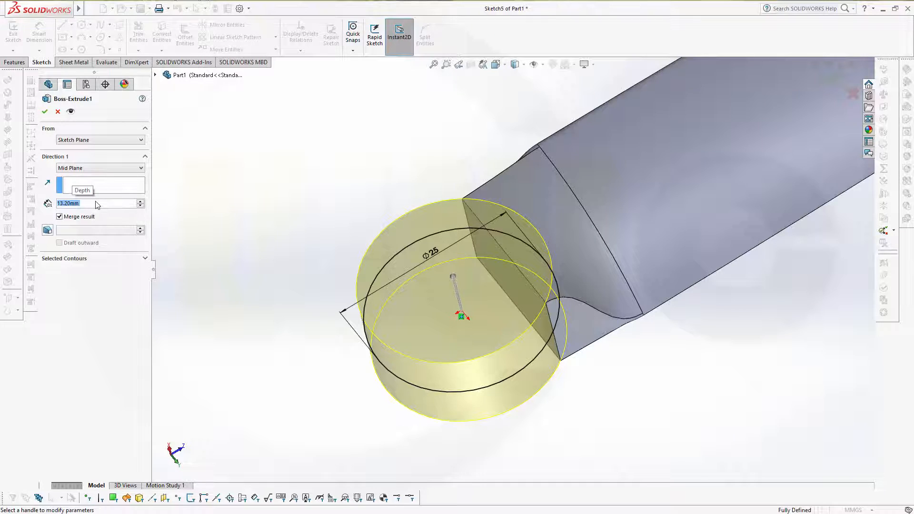
pyautogui.click(45, 112)
pyautogui.moveTo(384, 282); pyautogui.dragTo(326, 219, button='middle')
pyautogui.scroll(-6, 328, 220)
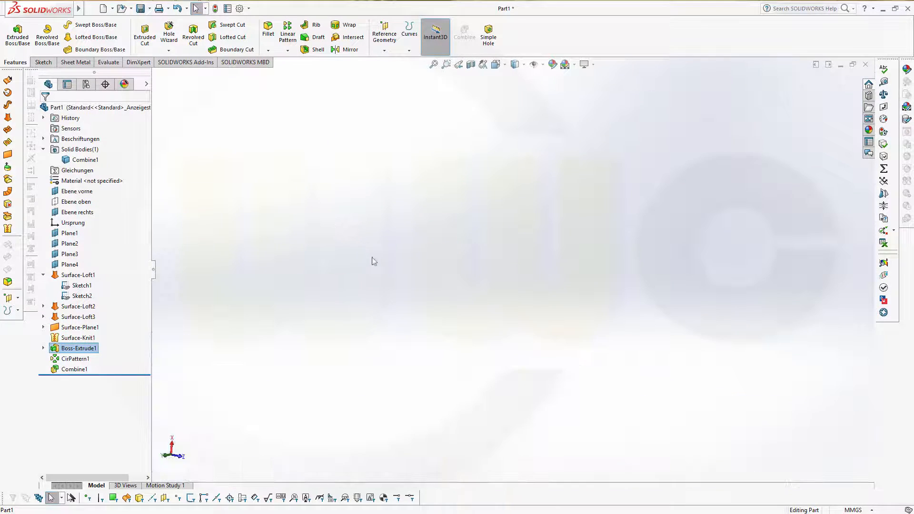
pyautogui.scroll(14, 394, 300)
pyautogui.moveTo(459, 355); pyautogui.dragTo(592, 255, button='middle')
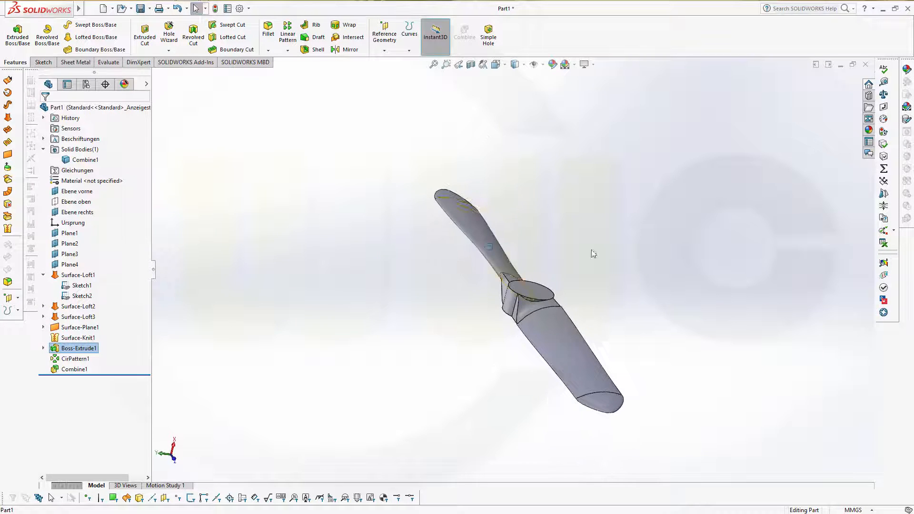
pyautogui.scroll(-6, 586, 271)
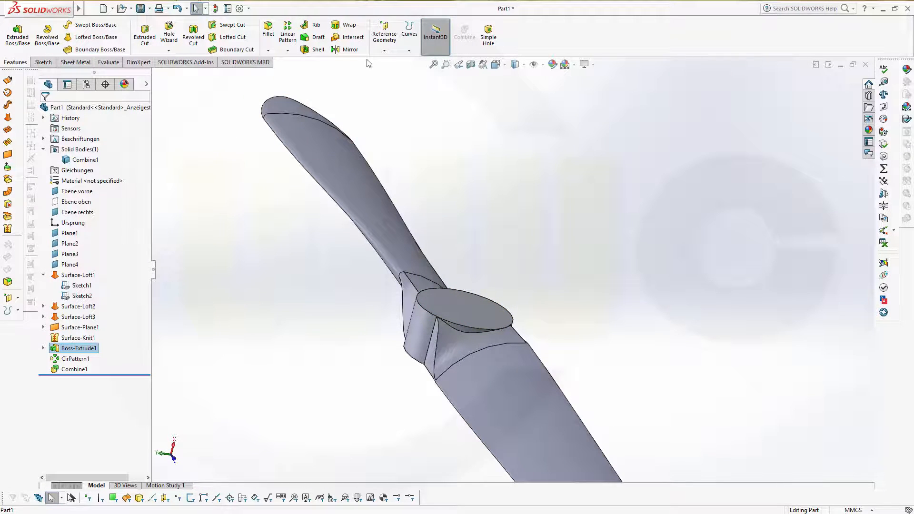
# Step: Create reference plane Plane5 offset 15 mm from Ebene rechts
pyautogui.click(384, 34)
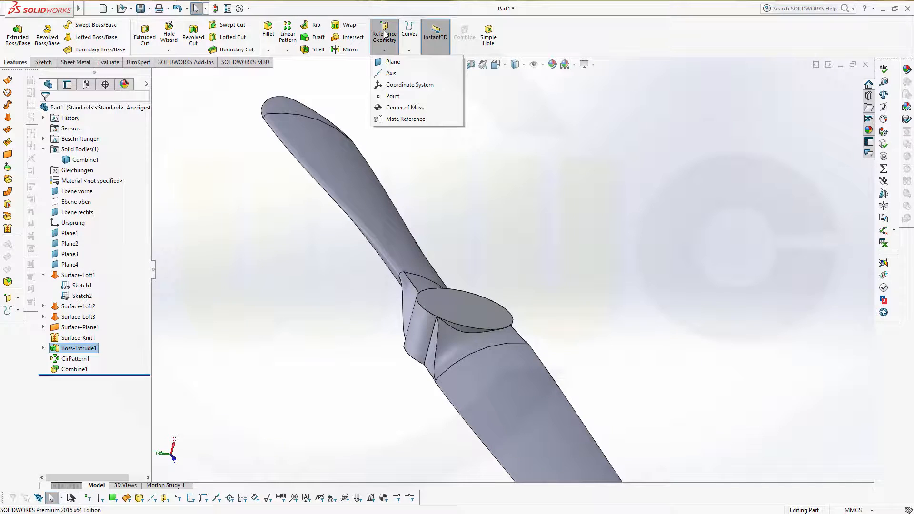
pyautogui.click(391, 62)
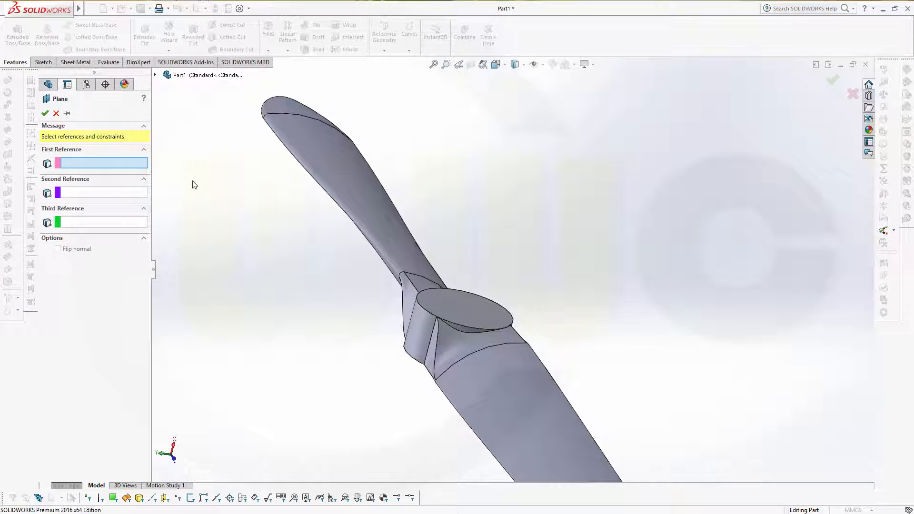
pyautogui.click(156, 75)
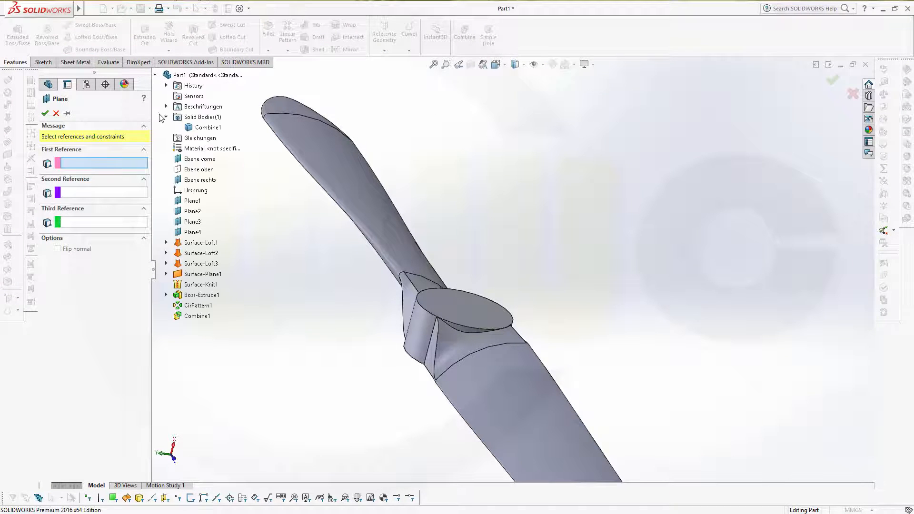
pyautogui.click(199, 180)
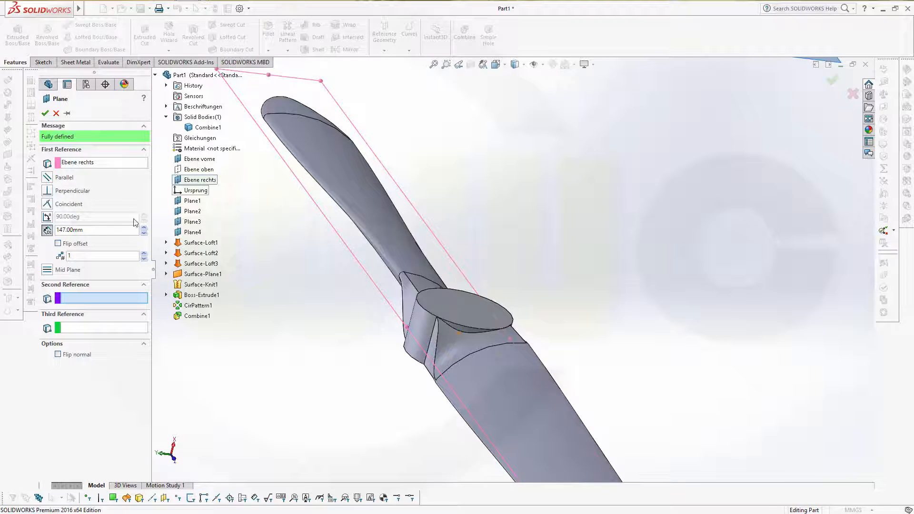
pyautogui.click(98, 230)
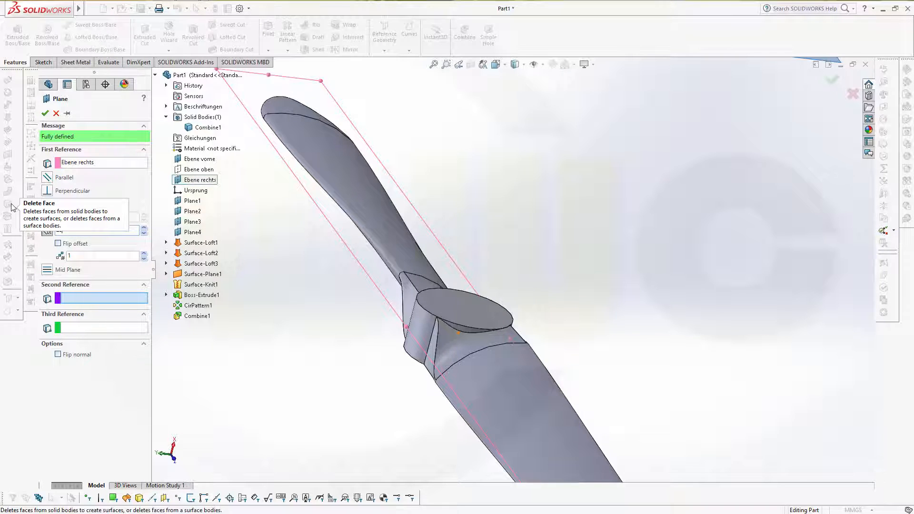
pyautogui.press('Return')
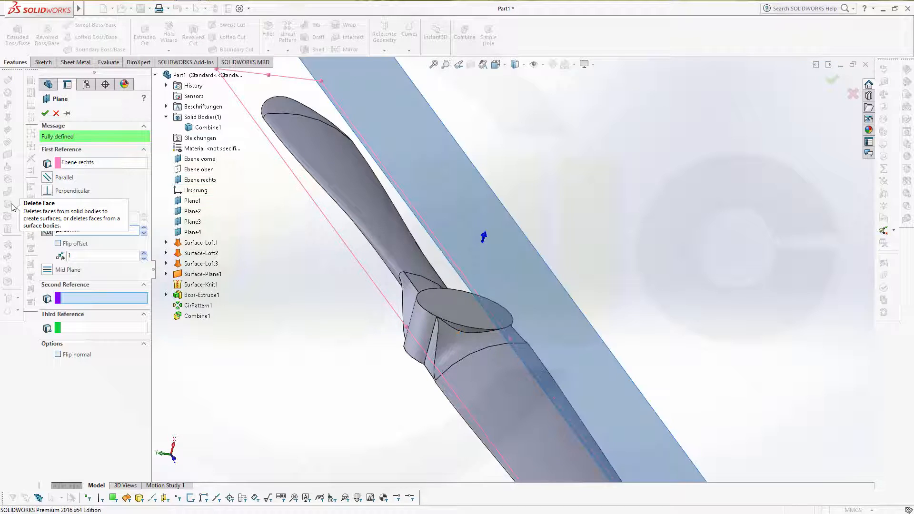
pyautogui.click(45, 113)
pyautogui.moveTo(254, 287); pyautogui.dragTo(246, 307, button='middle')
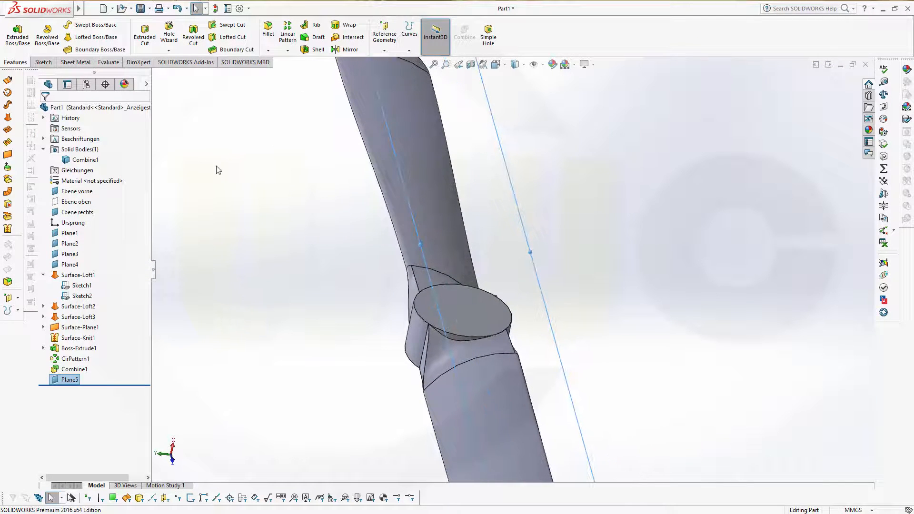
# Step: Select Plane5 in the tree and bring up its context toolbar
pyautogui.click(77, 379)
pyautogui.click(68, 381)
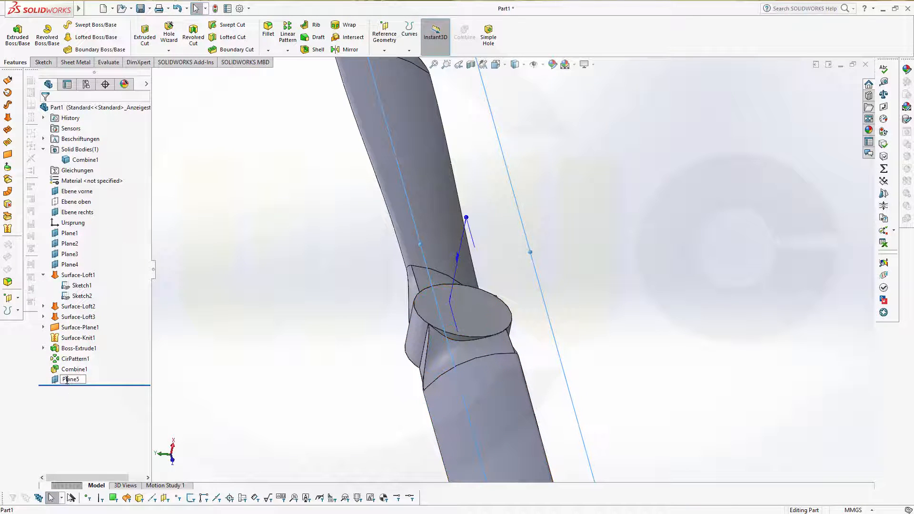
pyautogui.click(57, 380)
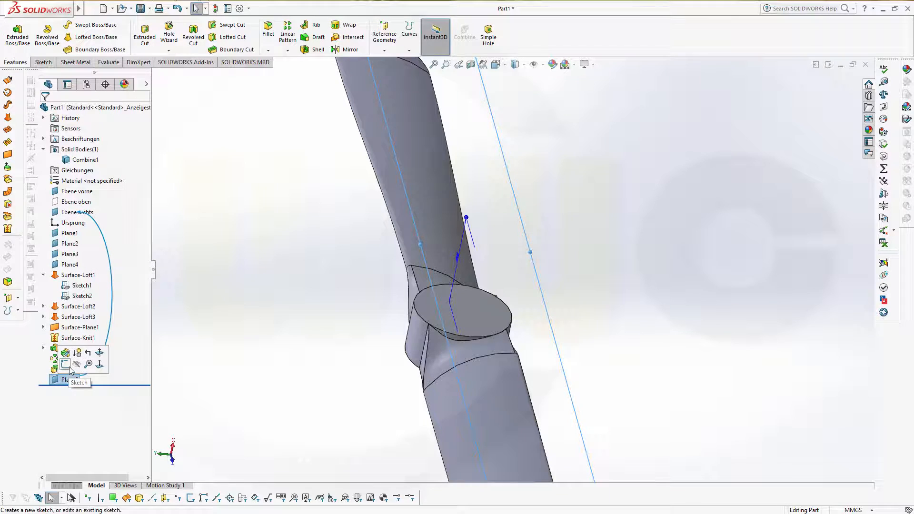
# Step: Sketch a single point at the origin on Plane5 and close Sketch6
pyautogui.click(65, 364)
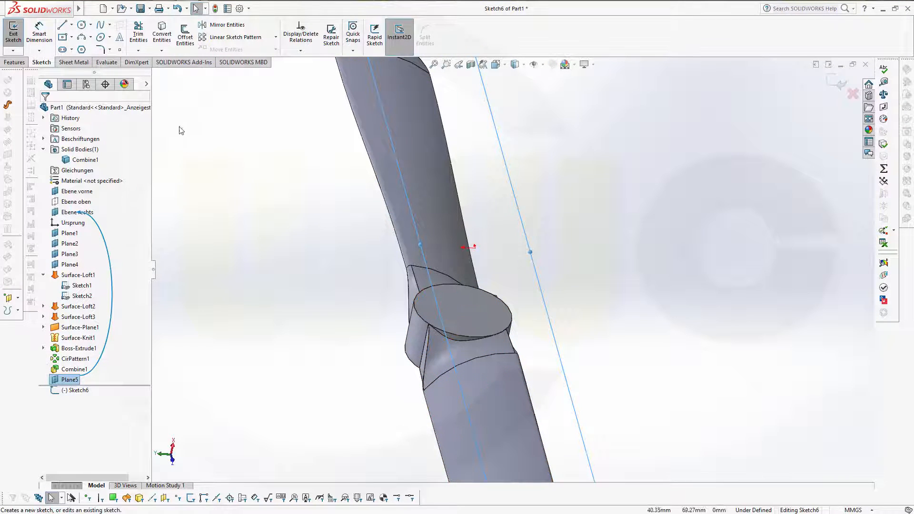
pyautogui.click(121, 50)
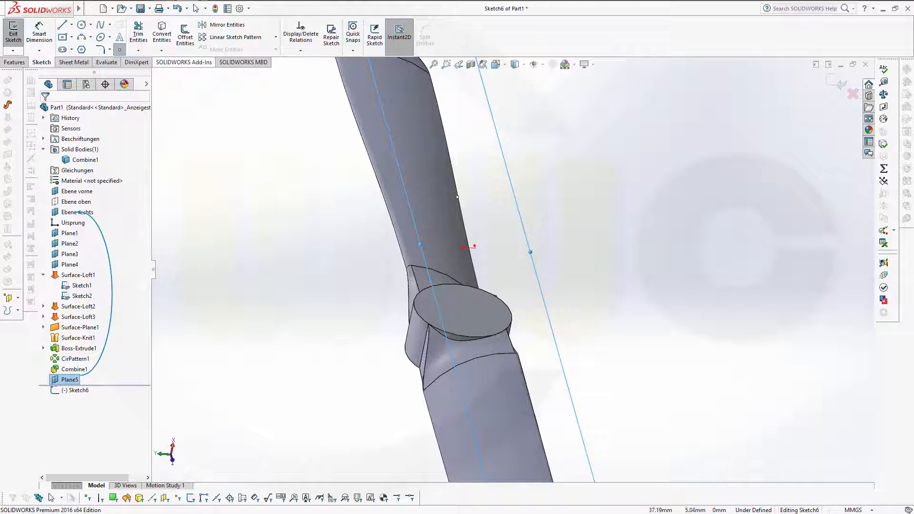
pyautogui.click(475, 248)
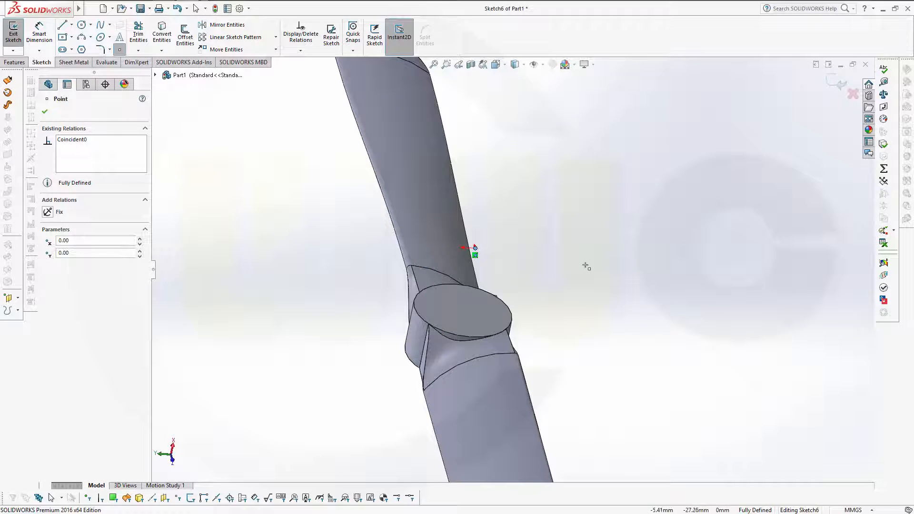
pyautogui.click(836, 84)
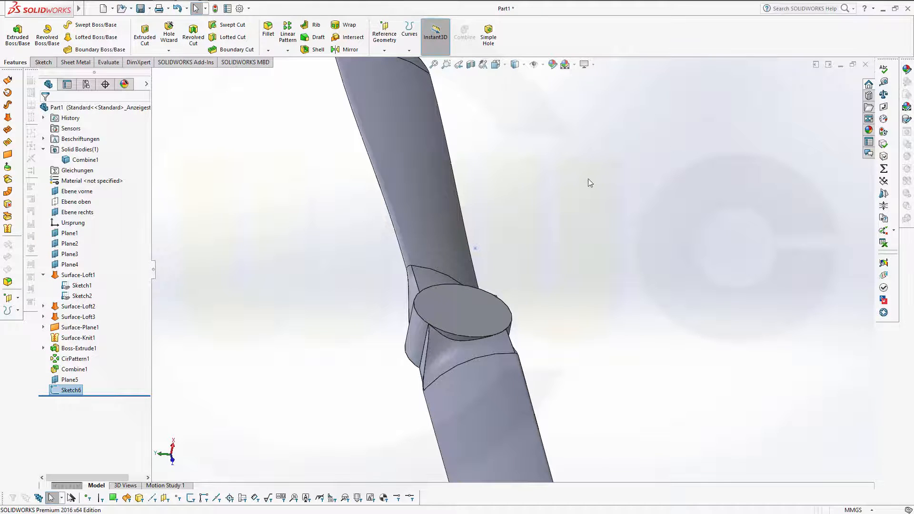
pyautogui.moveTo(590, 182); pyautogui.dragTo(587, 147, button='middle')
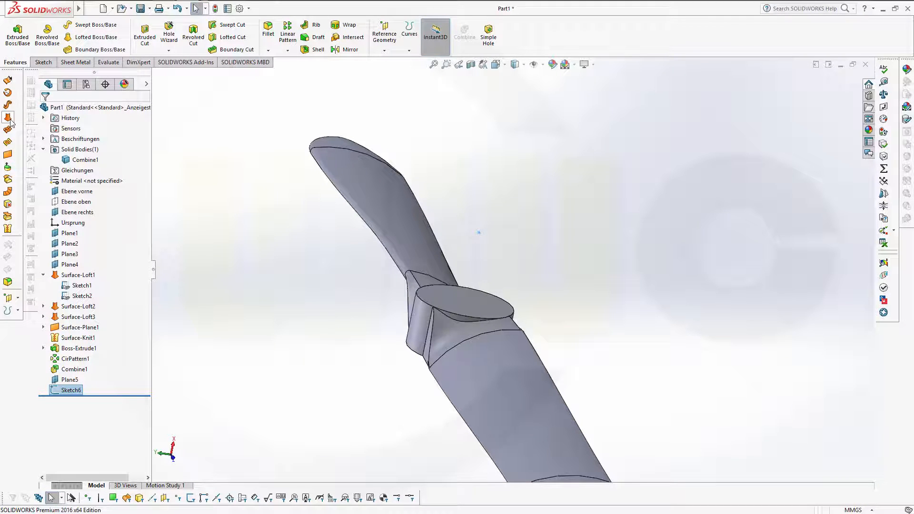
# Step: Loft from the Sketch6 point to the hub's circular edge, starting along Plane5's direction vector
pyautogui.click(98, 40)
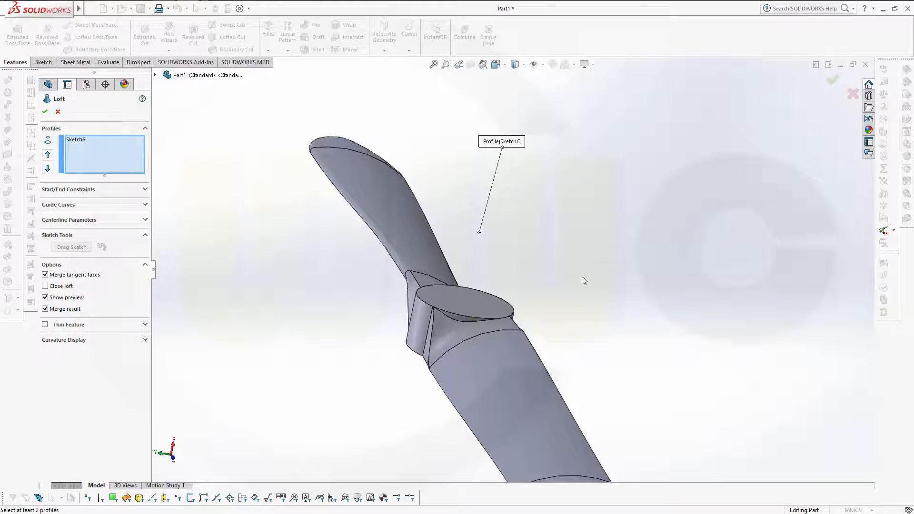
pyautogui.click(419, 302)
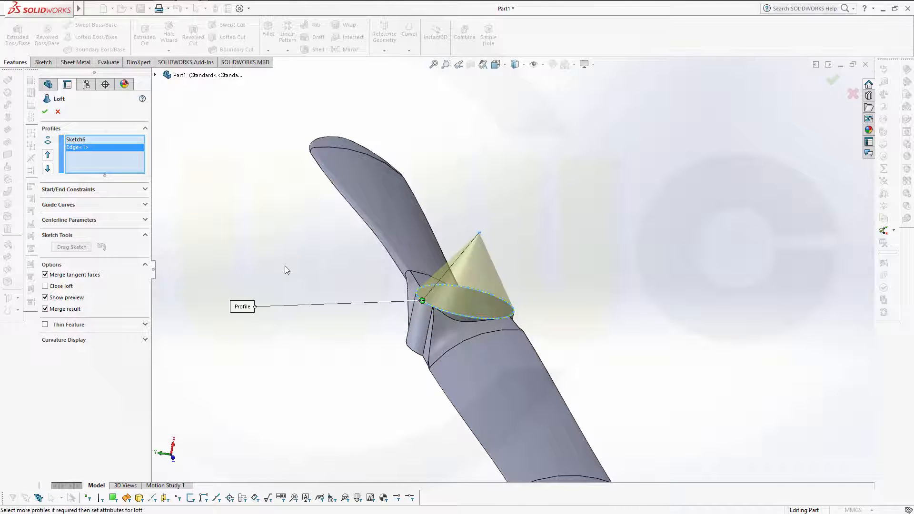
pyautogui.click(145, 190)
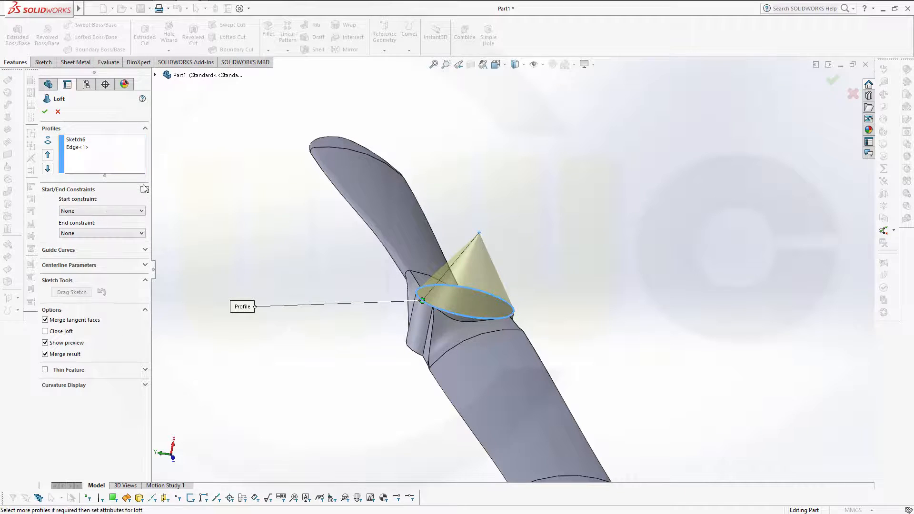
pyautogui.click(141, 211)
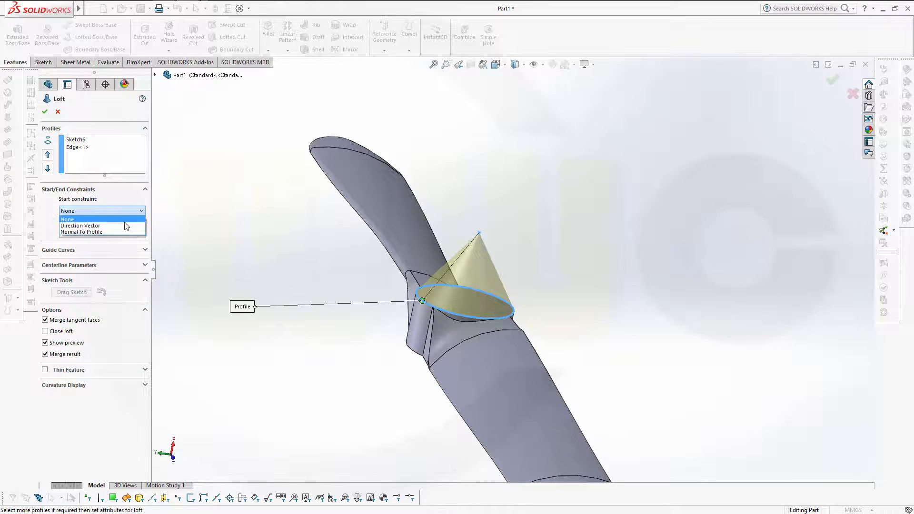
pyautogui.click(128, 226)
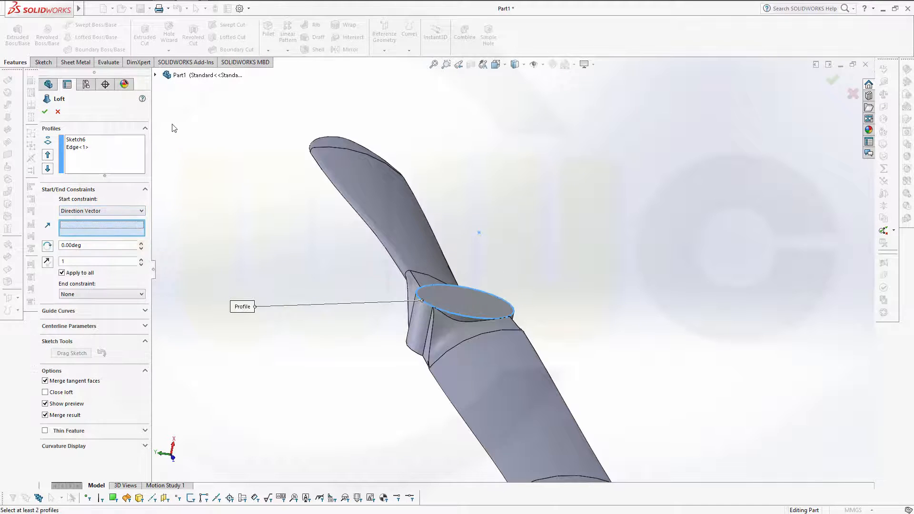
pyautogui.click(155, 75)
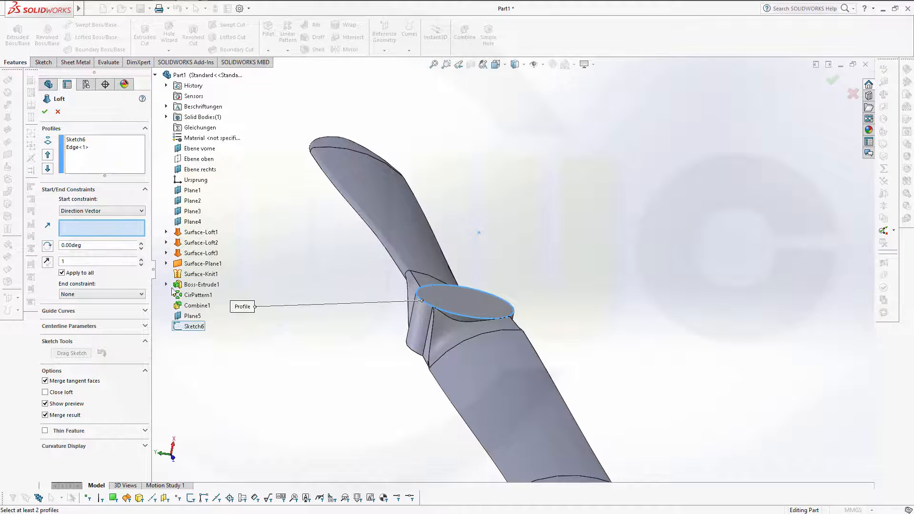
pyautogui.click(192, 315)
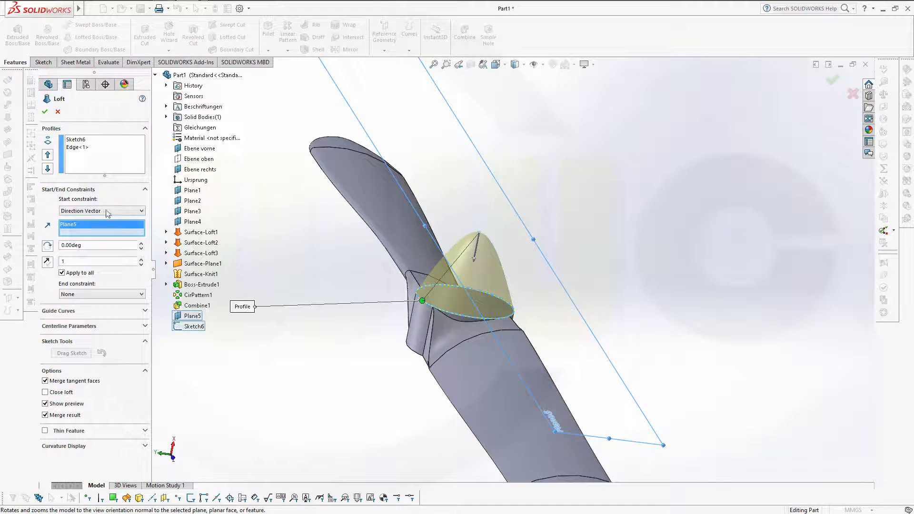
# Step: Set the loft end to Tangency To Face and create the Loft1 spinner cap
pyautogui.click(142, 294)
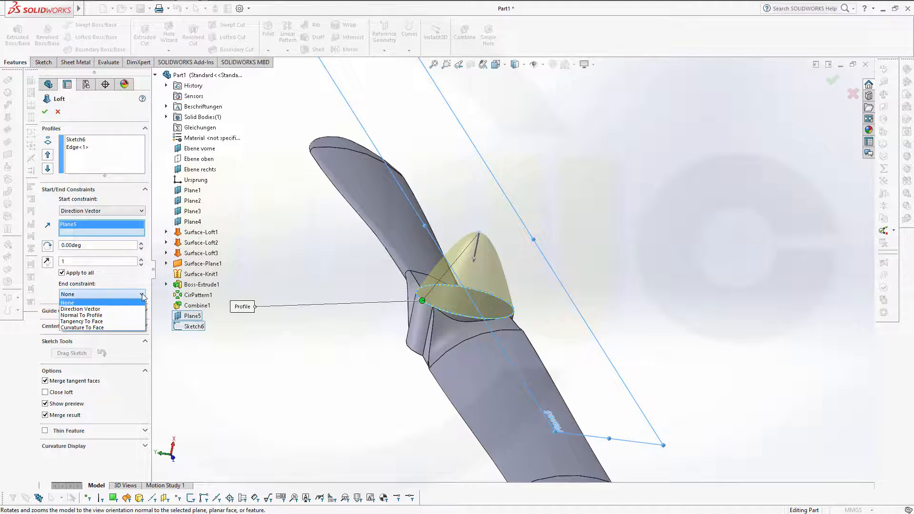
pyautogui.click(126, 322)
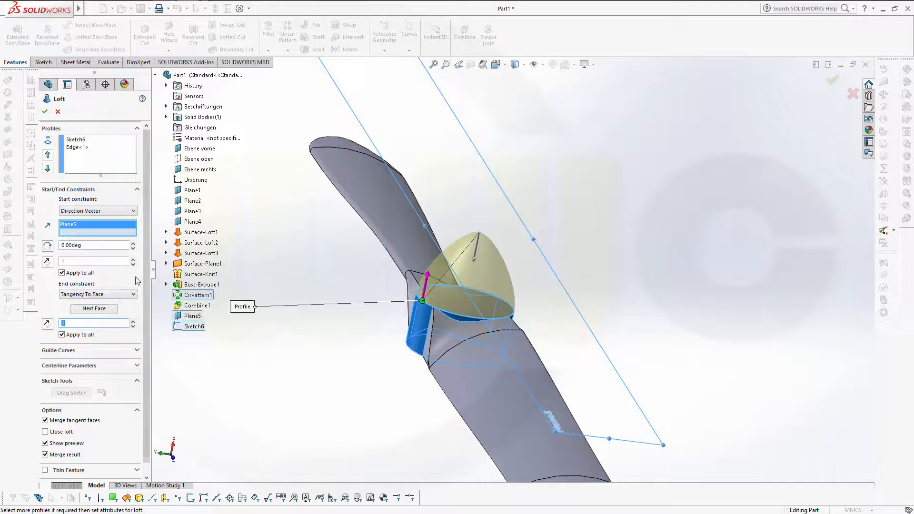
pyautogui.click(45, 112)
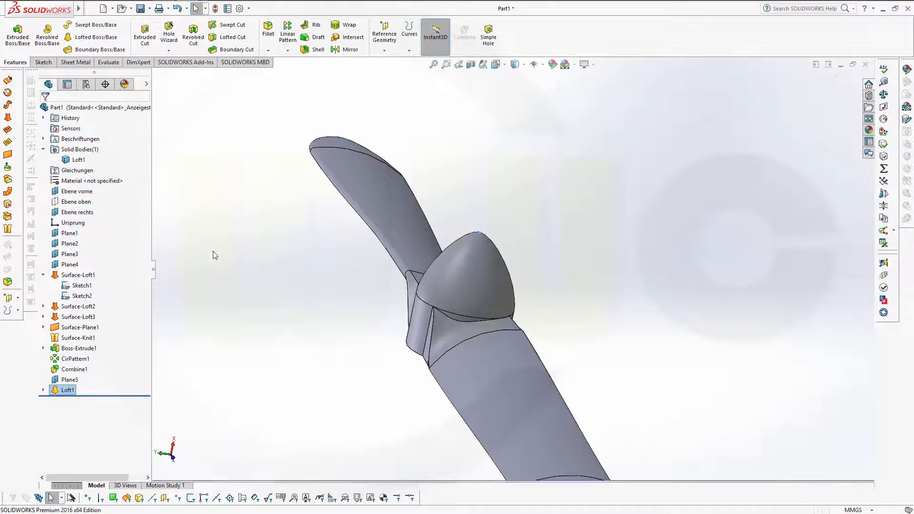
pyautogui.moveTo(247, 264); pyautogui.dragTo(262, 252, button='middle')
pyautogui.scroll(4, 273, 273)
pyautogui.moveTo(284, 283); pyautogui.dragTo(549, 339, button='middle')
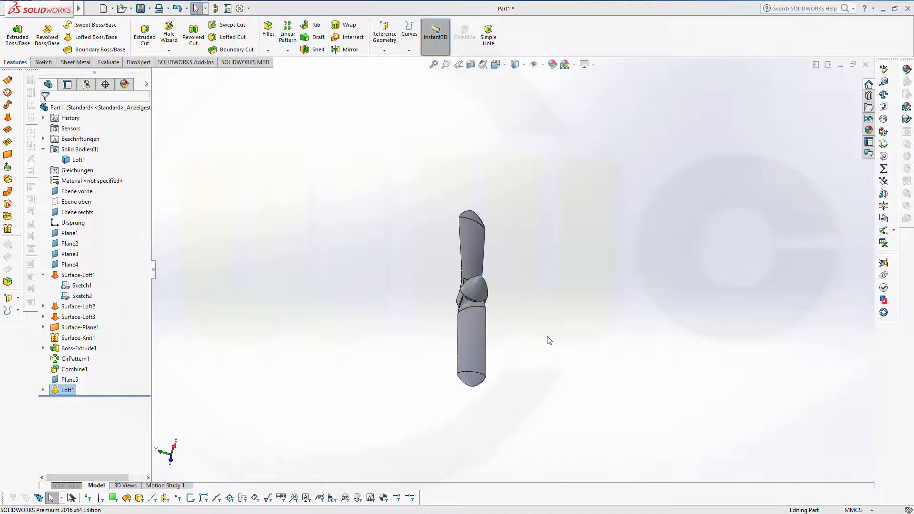